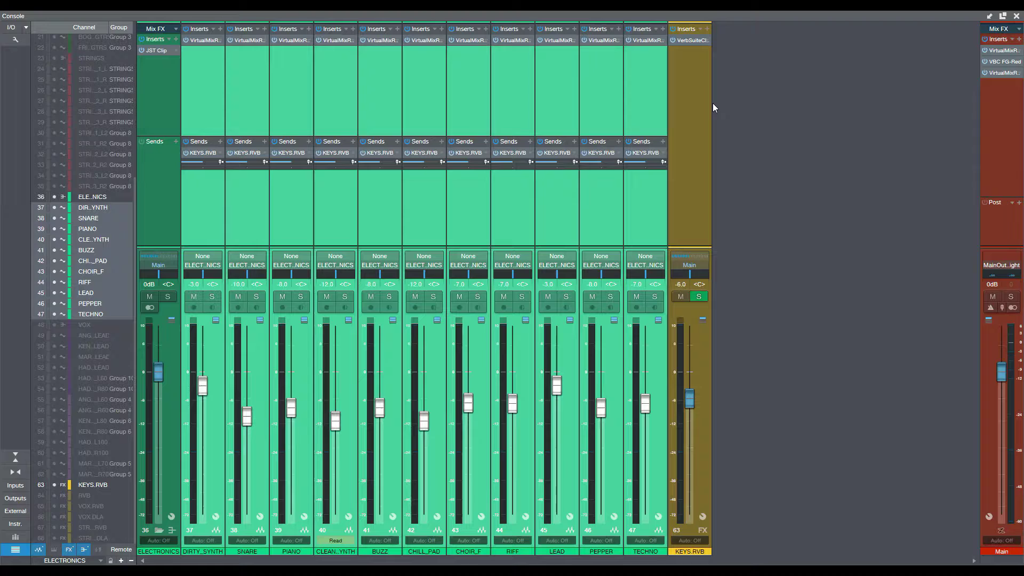
Switch from the mixer console to the arrangement showing the ELECTRONICS tracks DIRTY_SYNTH to TECHNO
key(F3)
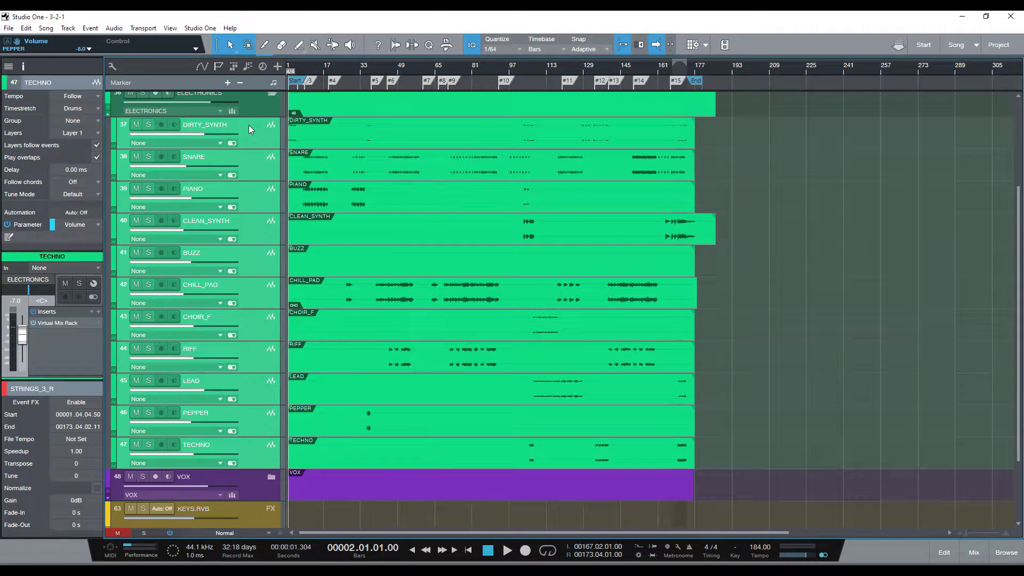
click(257, 162)
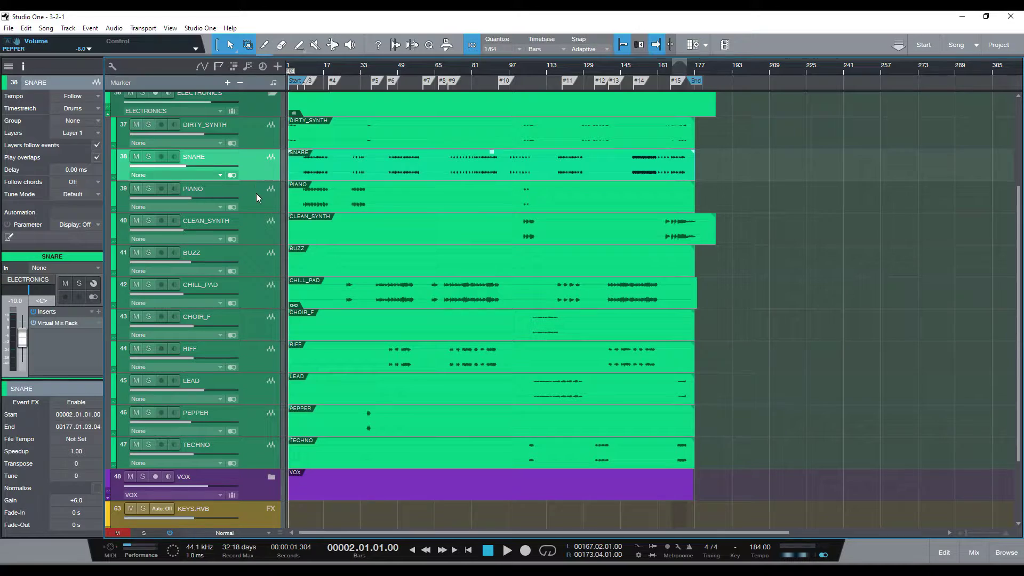
click(256, 193)
click(254, 227)
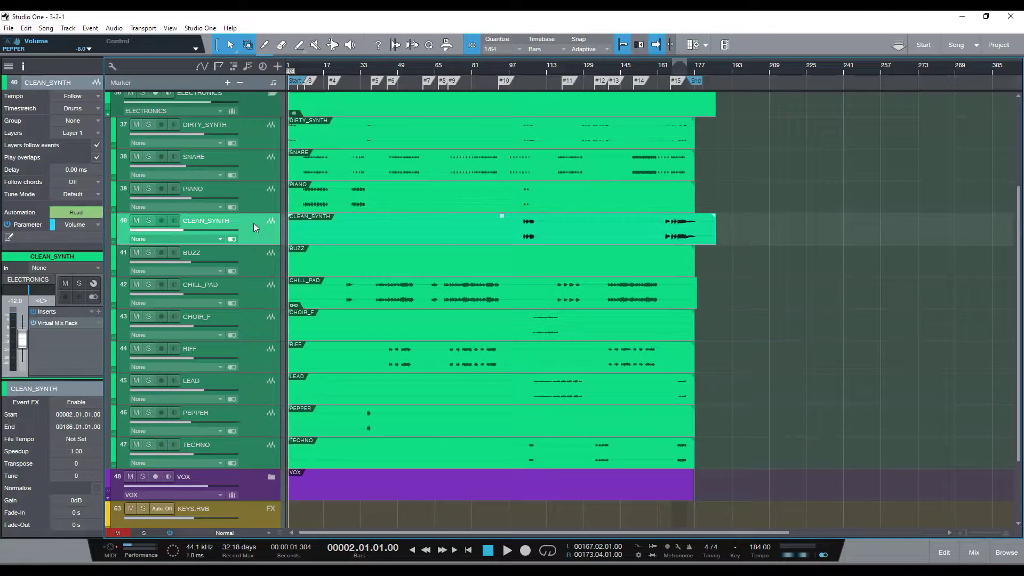
click(253, 254)
click(252, 286)
click(244, 315)
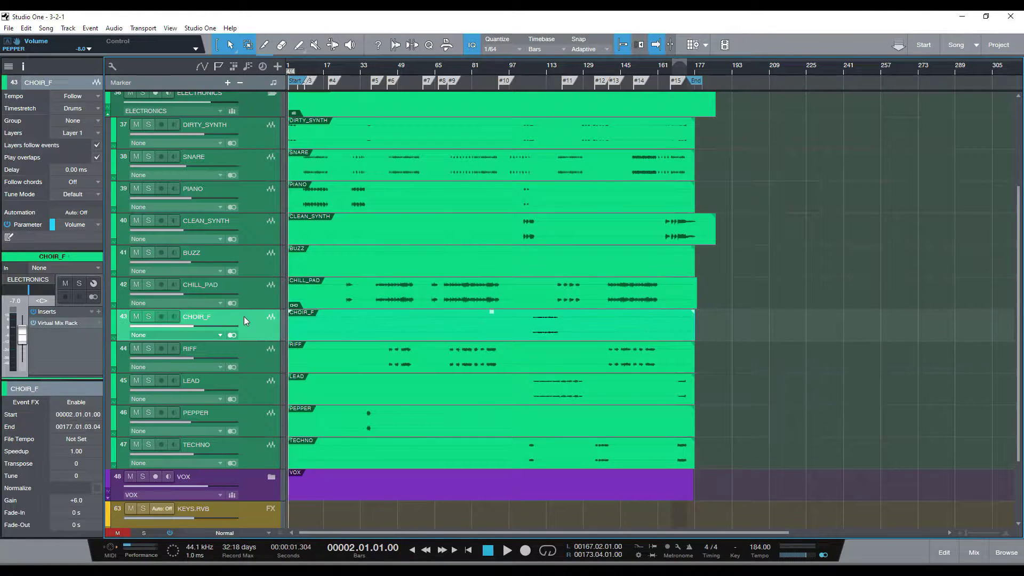
click(247, 348)
click(246, 392)
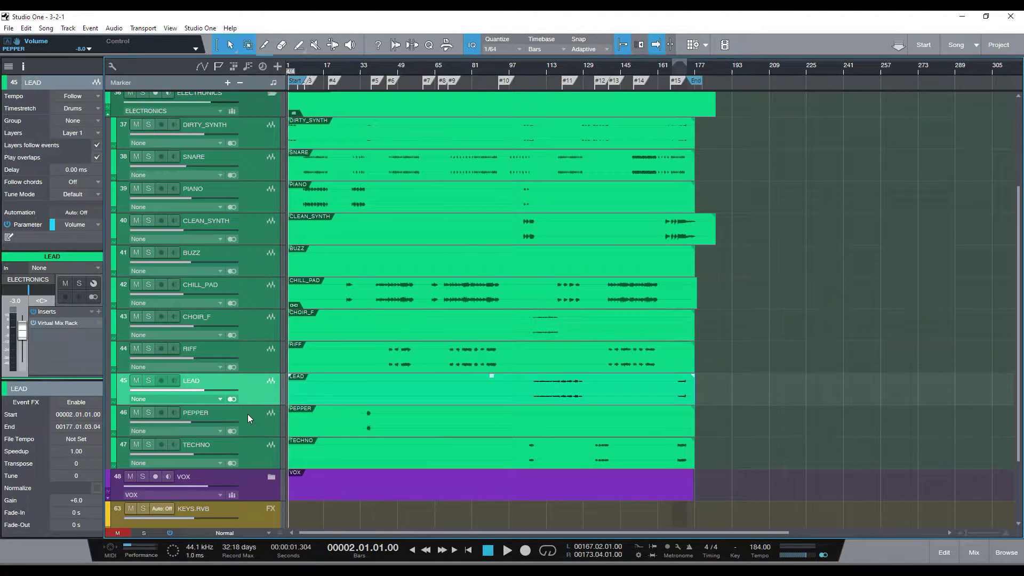
click(248, 418)
click(247, 449)
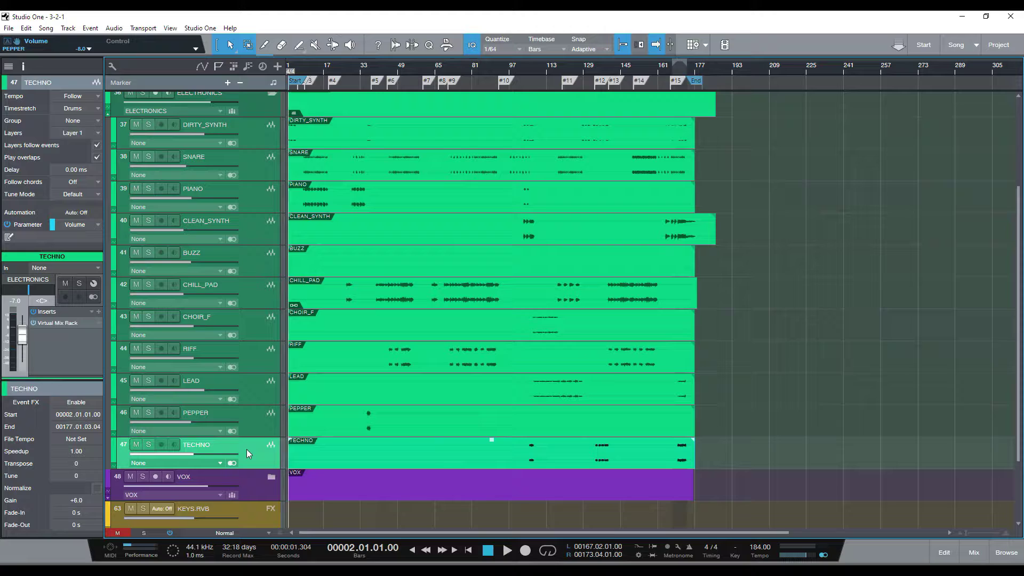
click(251, 415)
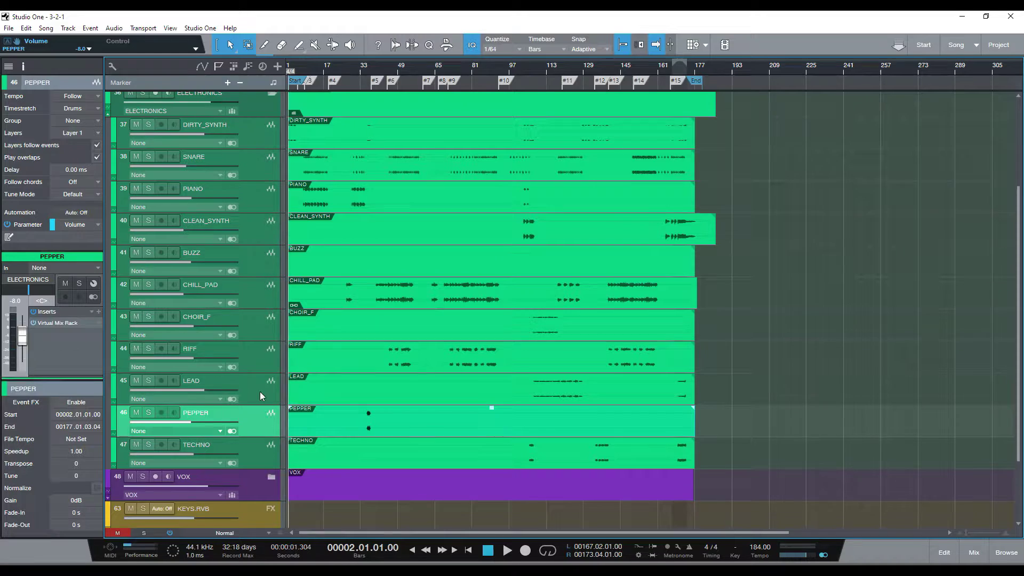
Solo the ELECTRONICS folder and its tracks, then bring up the mixer console
scroll(277, 353, up, 1)
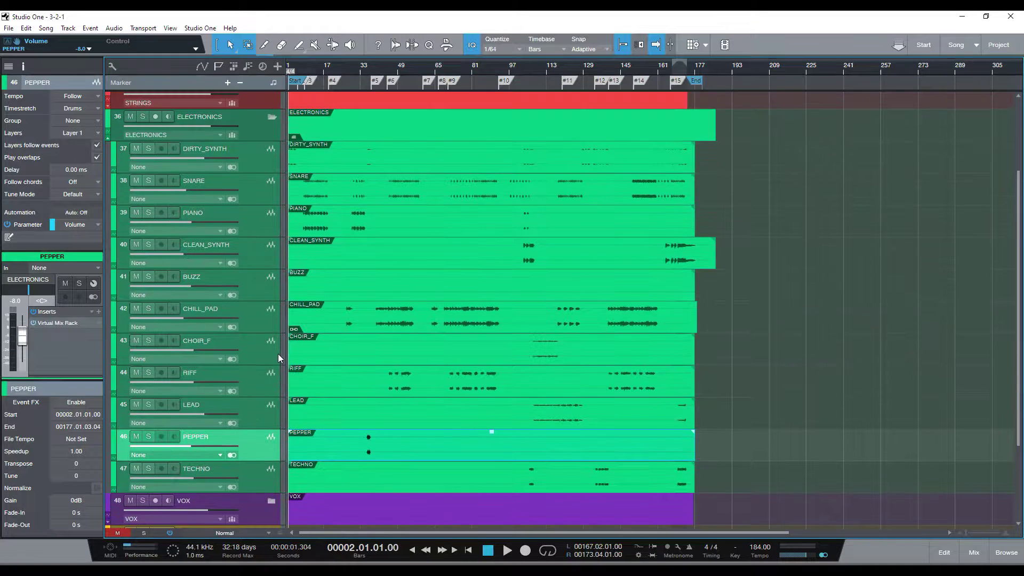
click(141, 116)
click(140, 116)
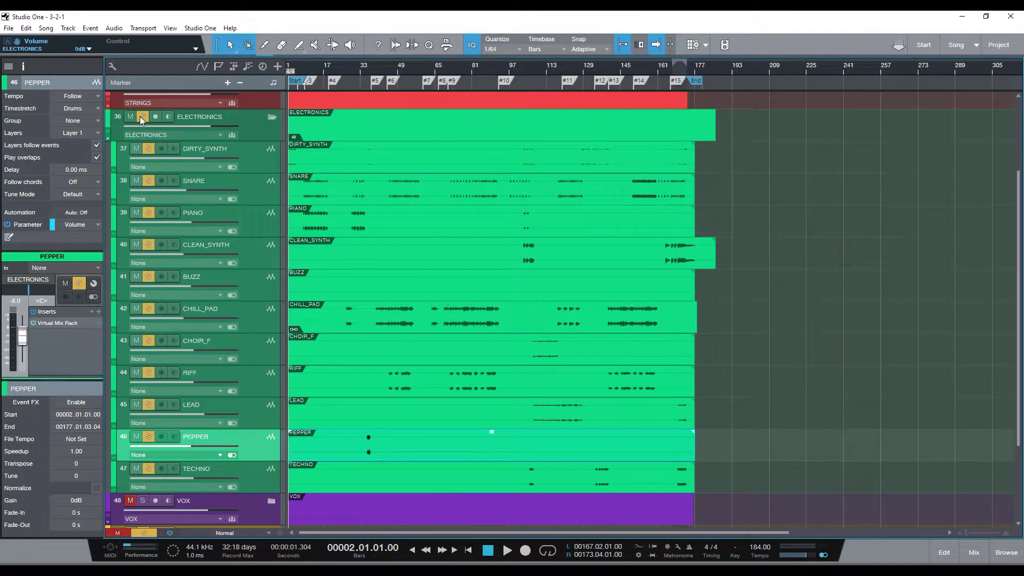
key(F3)
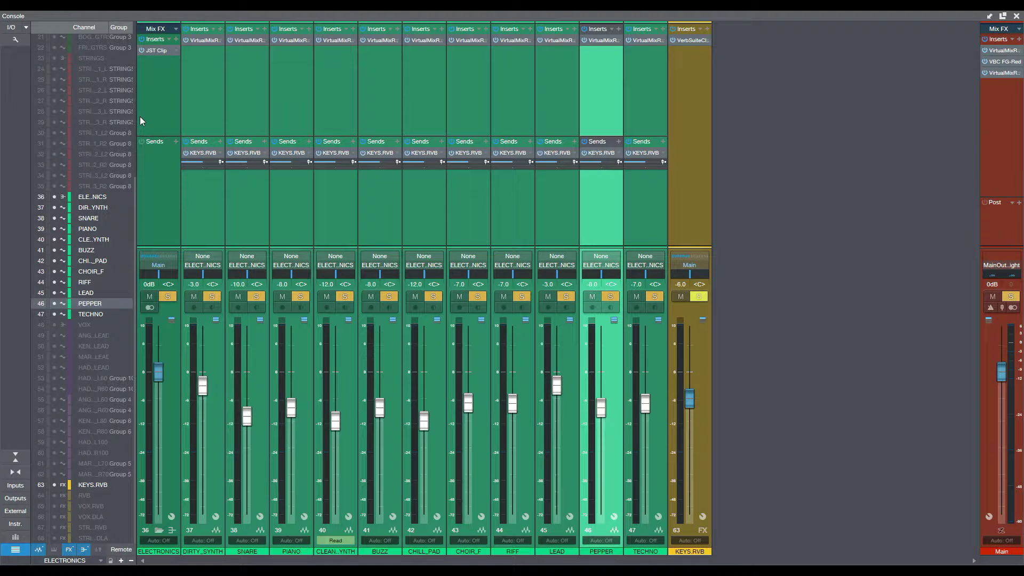
Open DIRTY_SYNTH's Virtual Mix Rack insert, then close it again
click(148, 99)
click(200, 70)
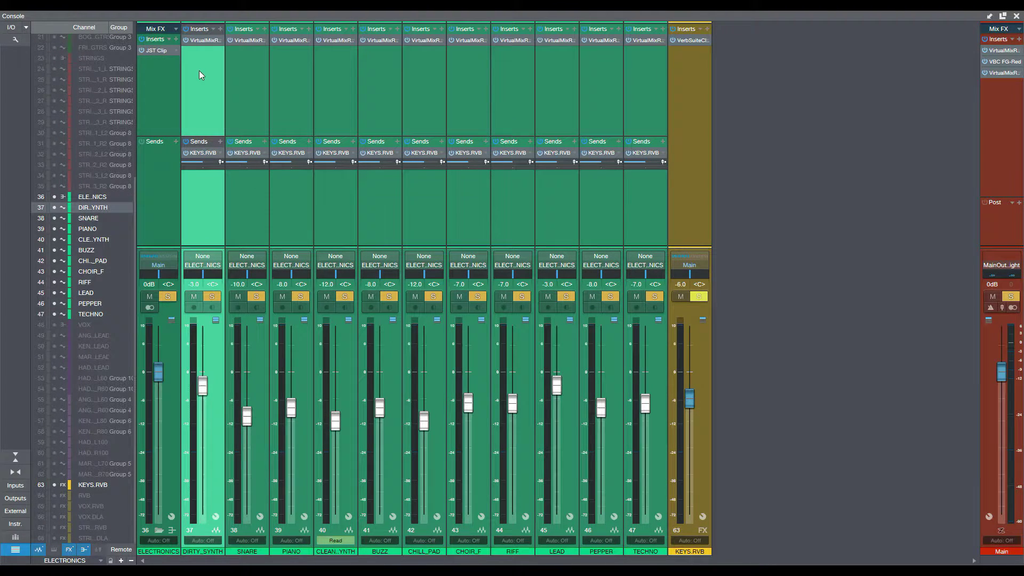
click(197, 40)
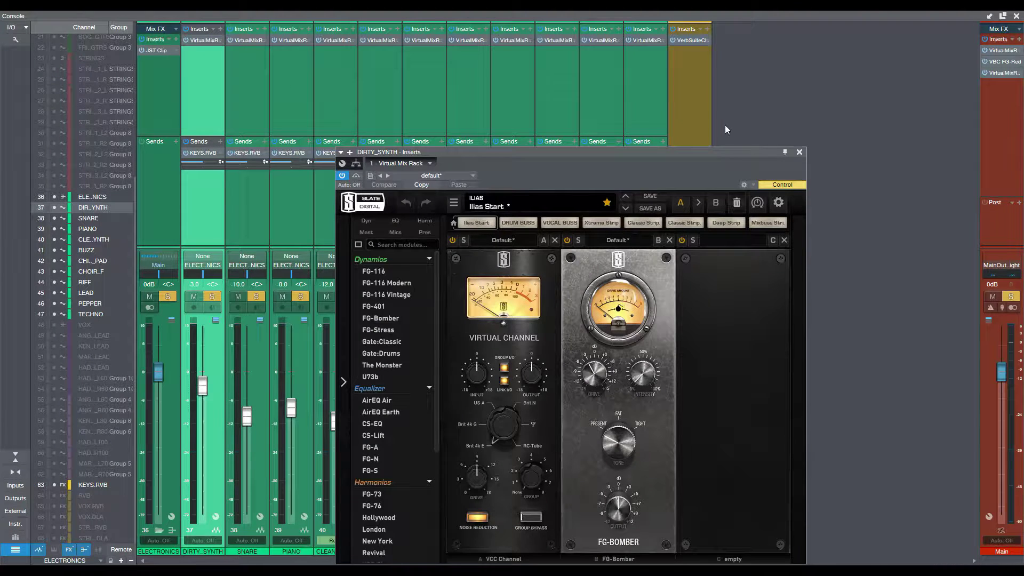
click(799, 153)
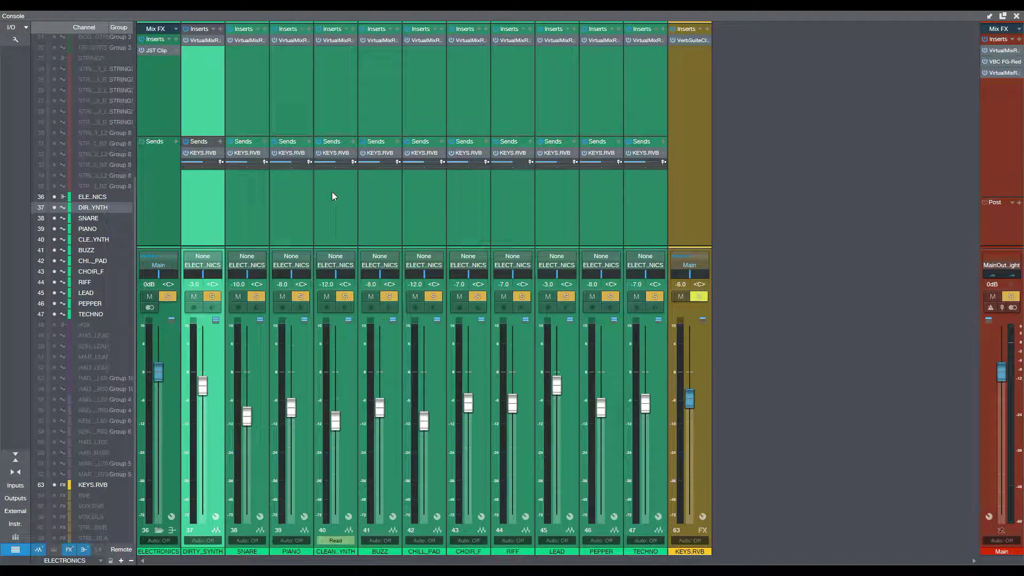
Back in the arrangement, play the soloed tracks while zooming out to the whole song
key(F3)
key(e)
key(e)
key(e)
key(e)
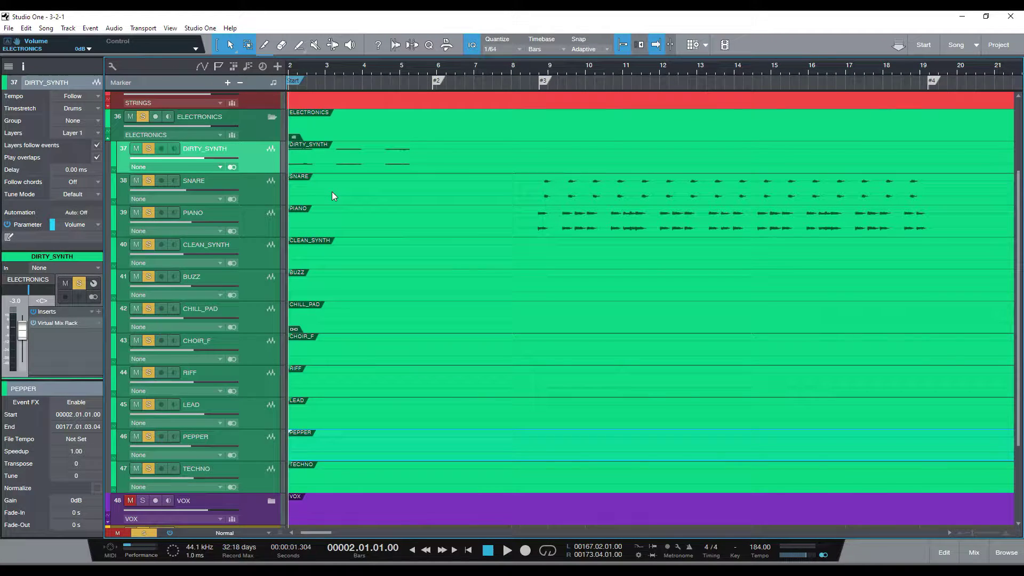
key(space)
key(w)
key(w)
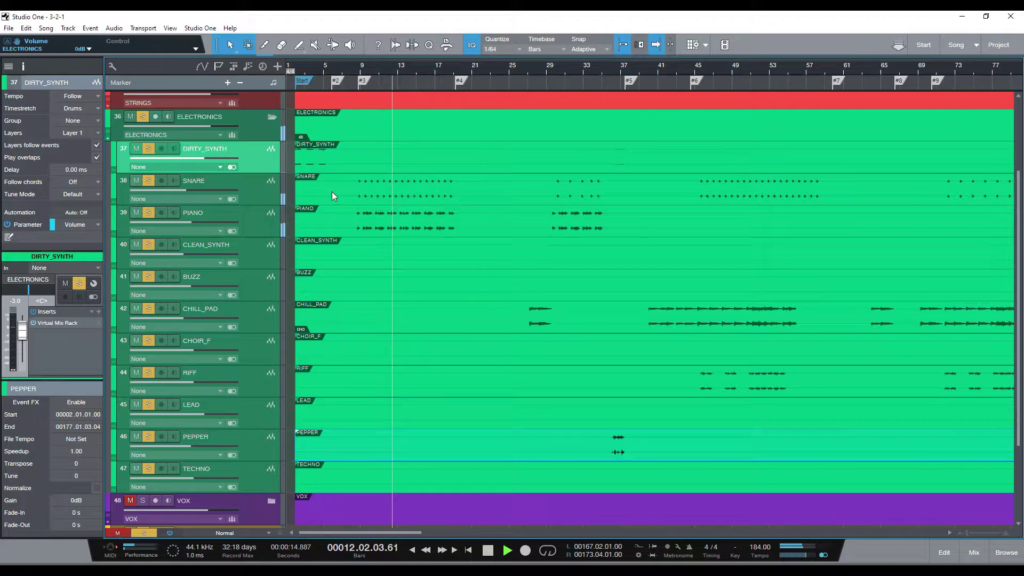
key(w)
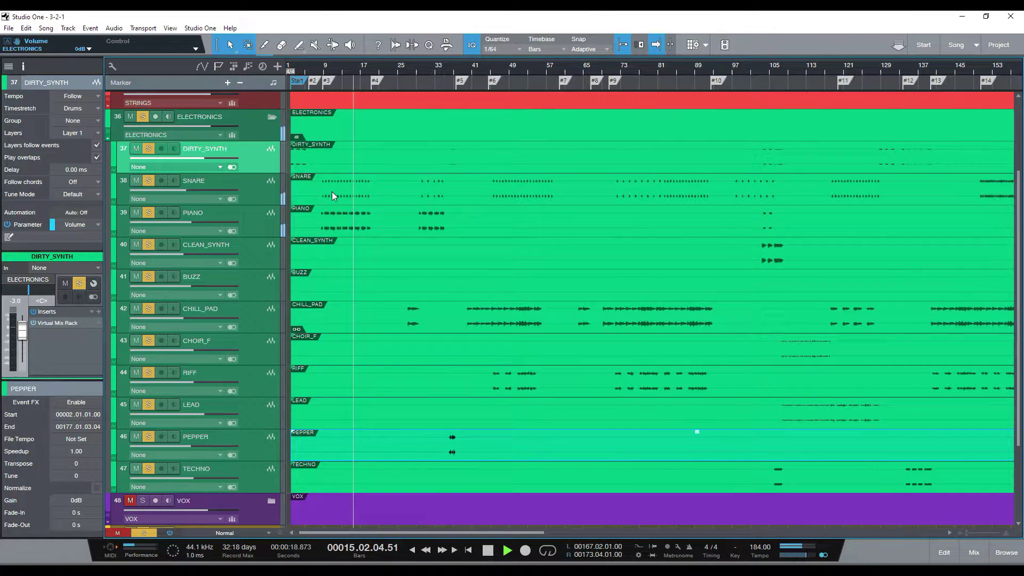
key(w)
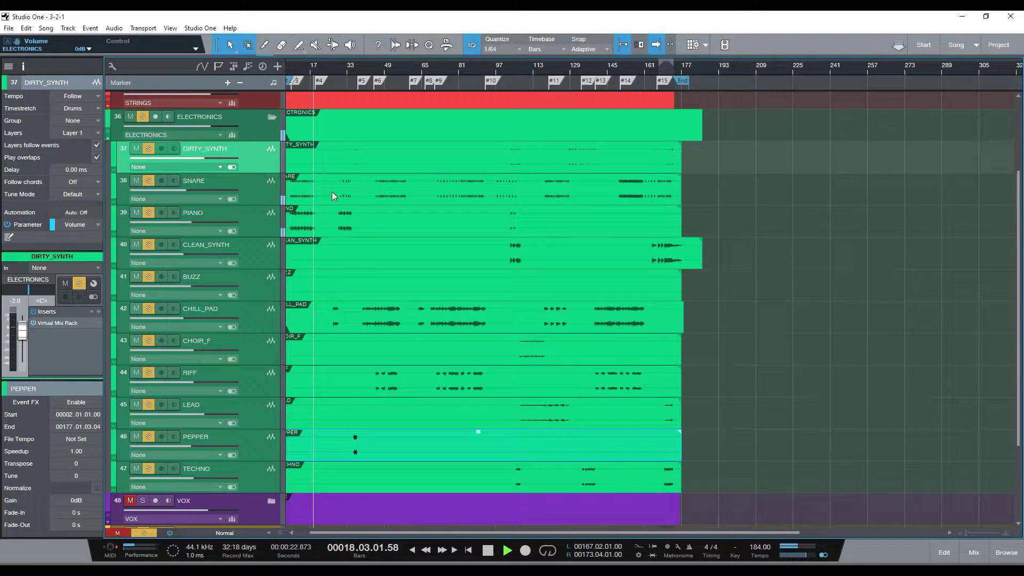
key(space)
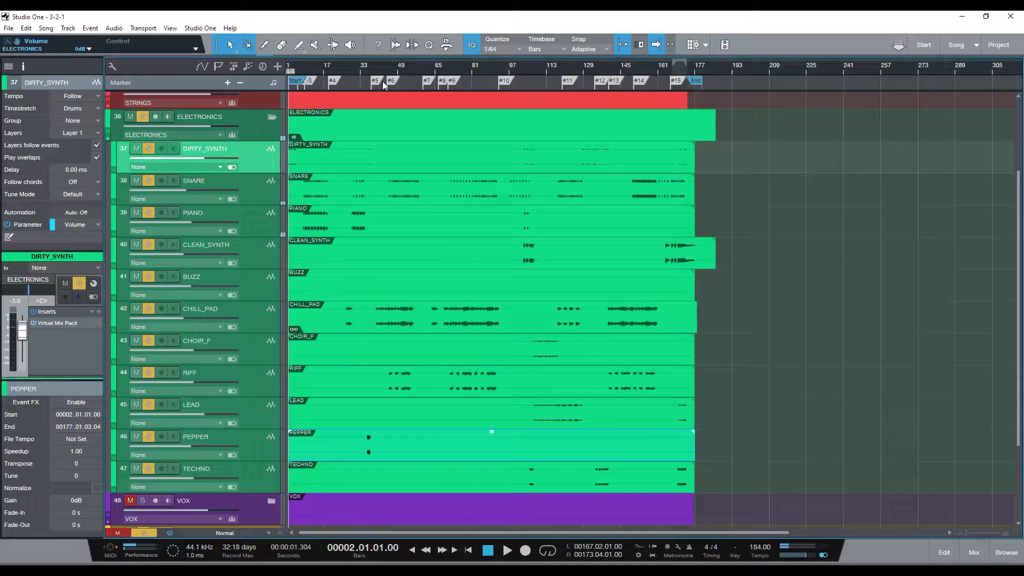
Restart playback of the soloed tracks from bar 39
click(383, 74)
key(KP_Subtract)
key(KP_Subtract)
key(KP_Subtract)
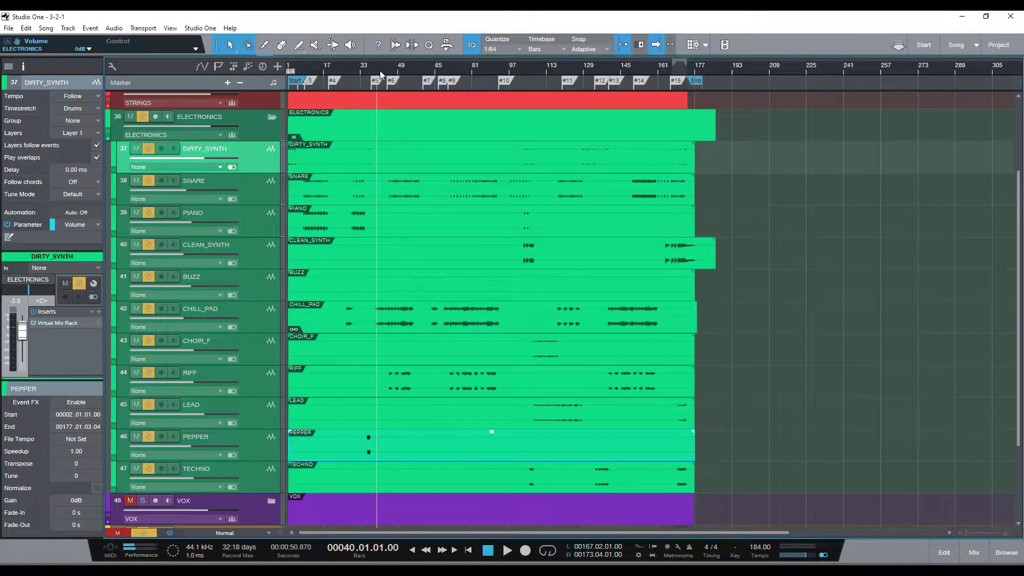
key(KP_Subtract)
key(space)
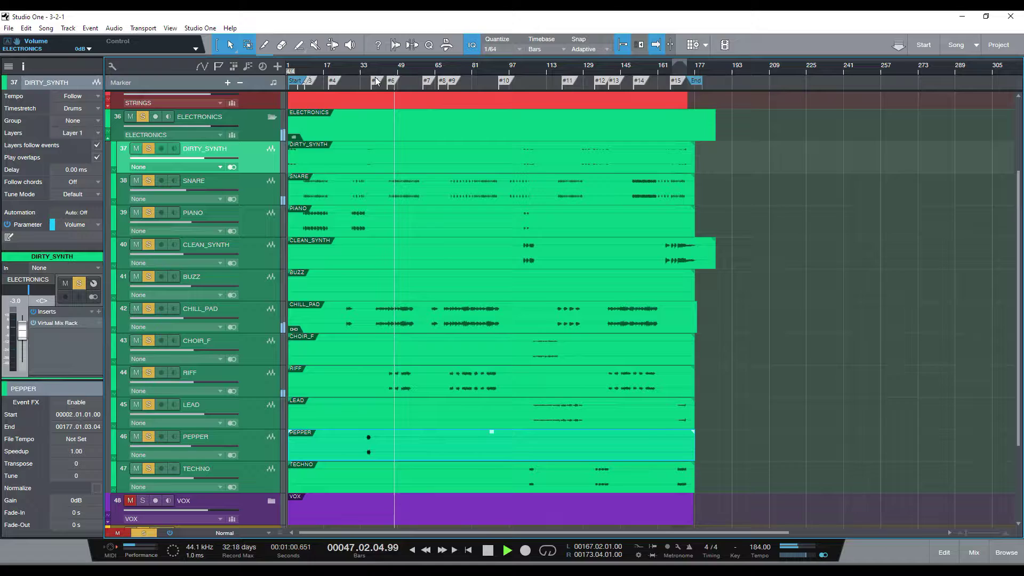
click(400, 376)
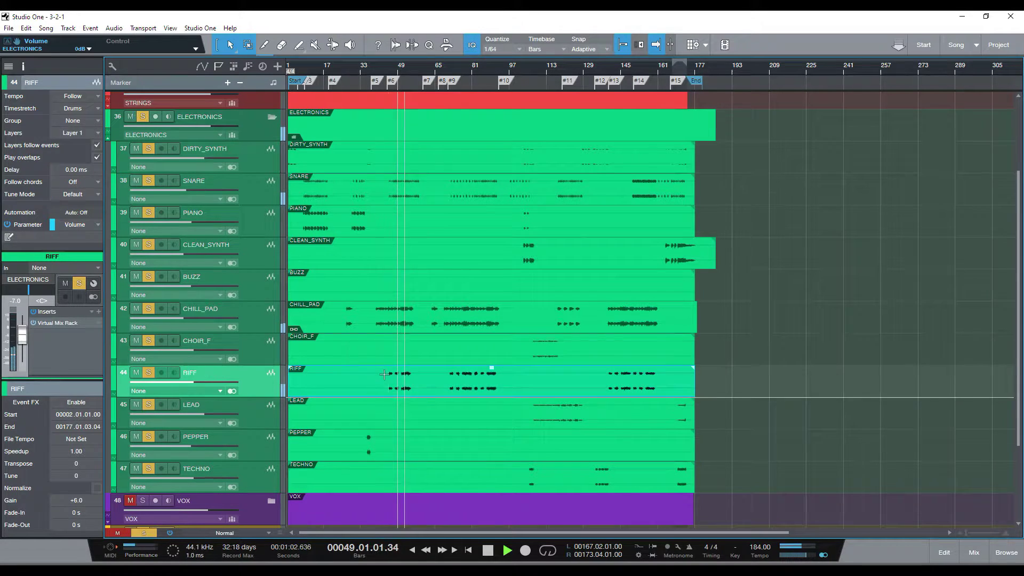
key(e)
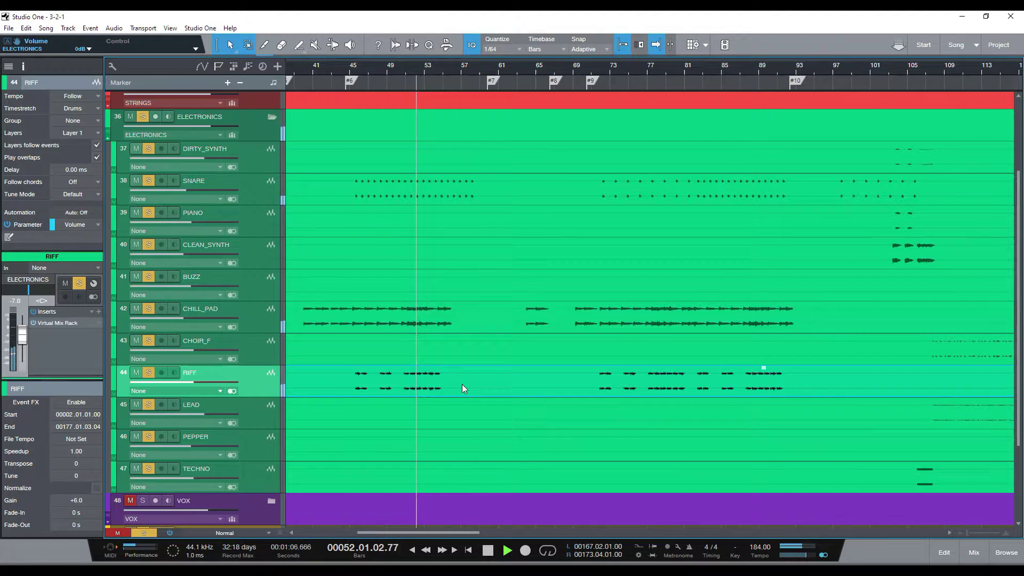
key(w)
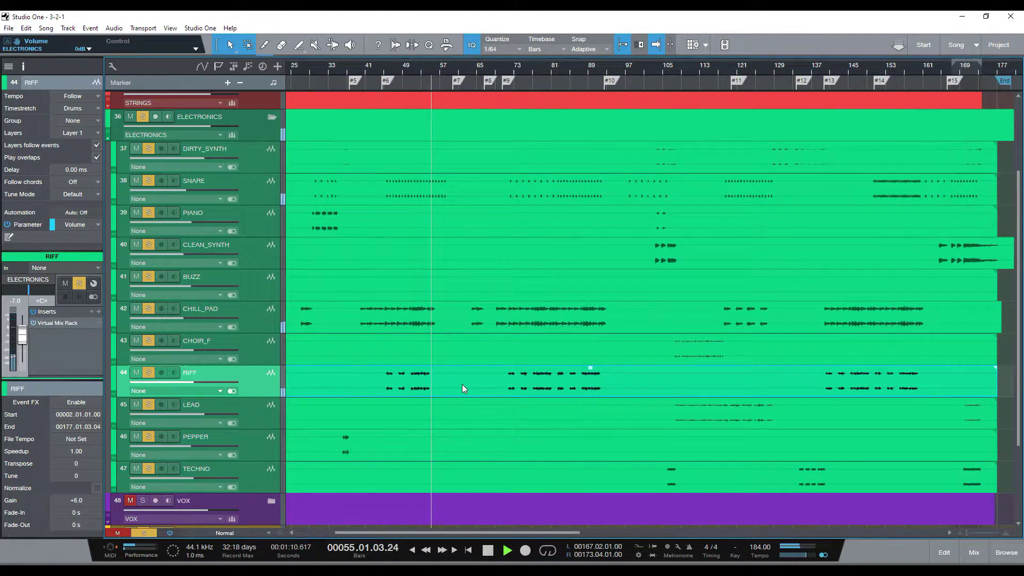
key(w)
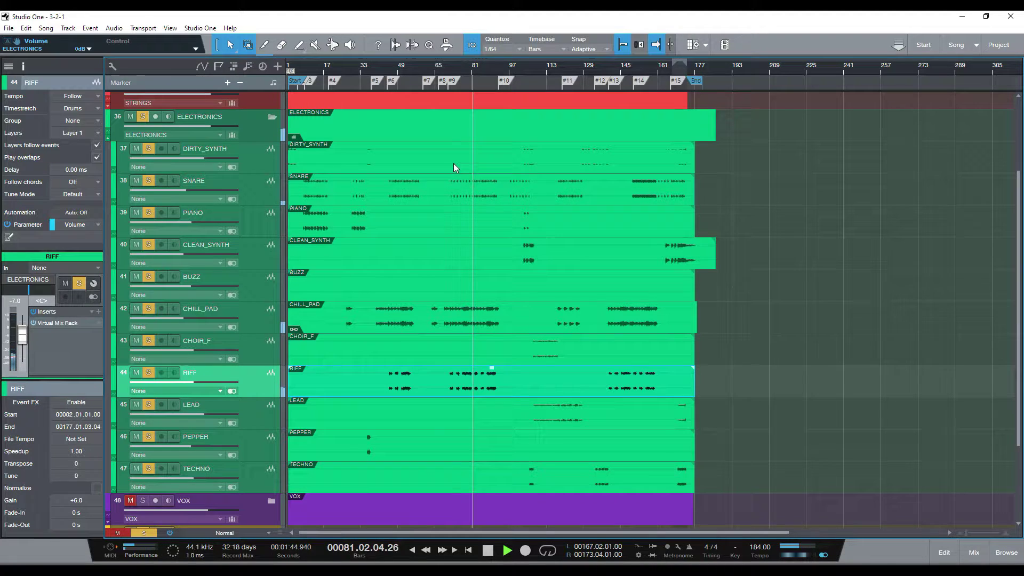
Play the arrangement briefly from around bar 102
scroll(539, 72, up, 2)
scroll(539, 72, up, 2)
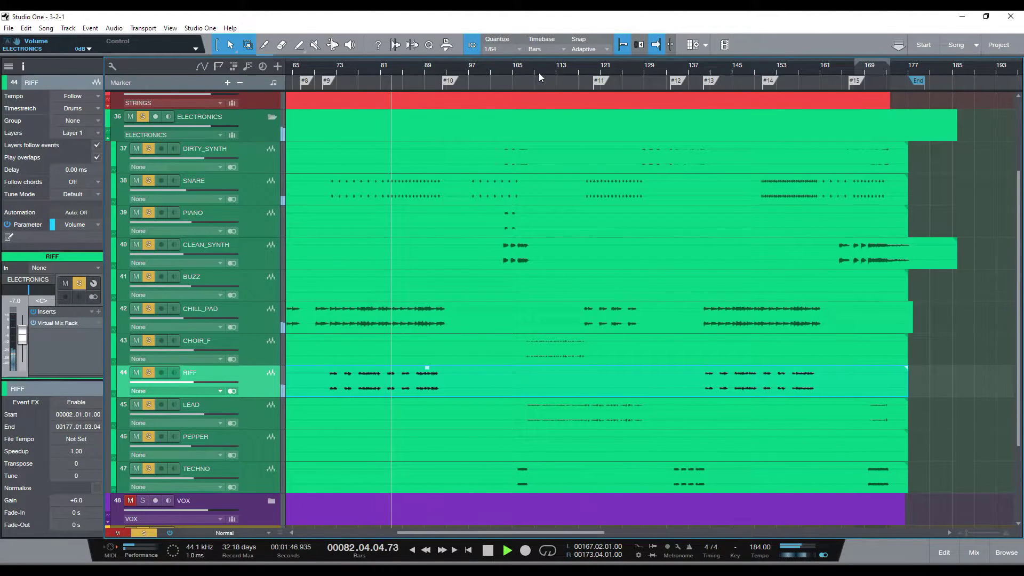
click(498, 264)
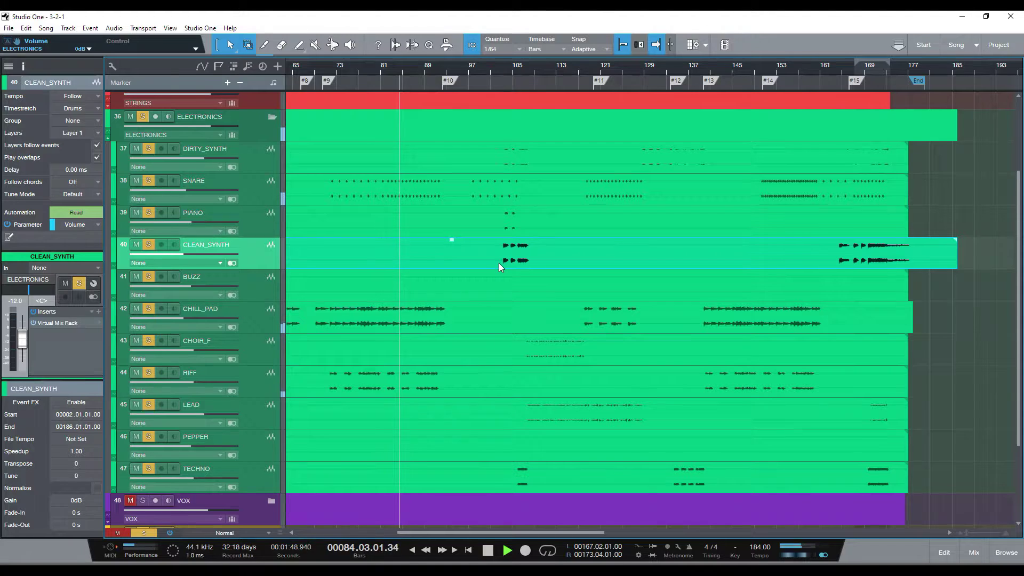
key(space)
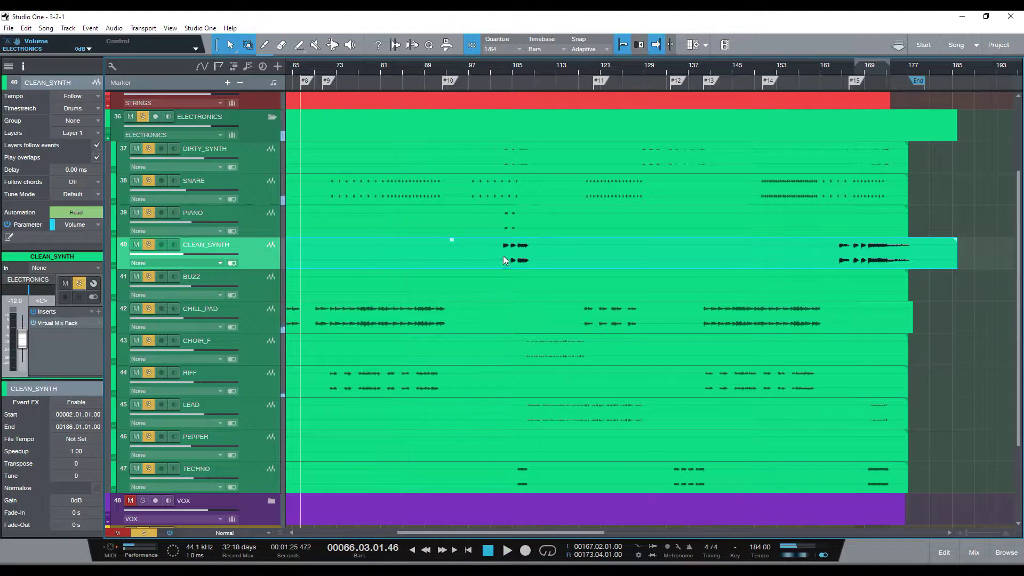
click(498, 68)
key(space)
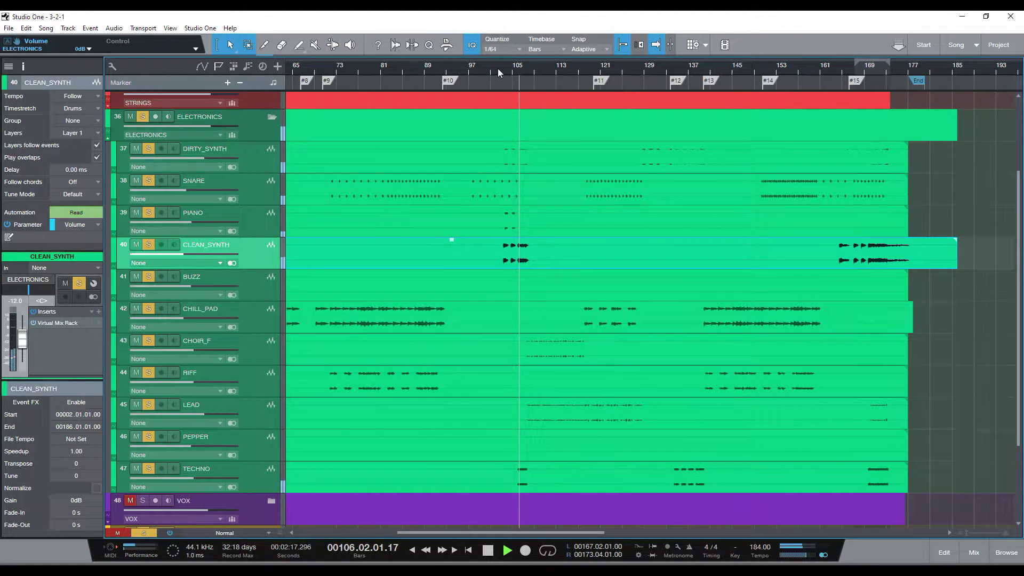
key(space)
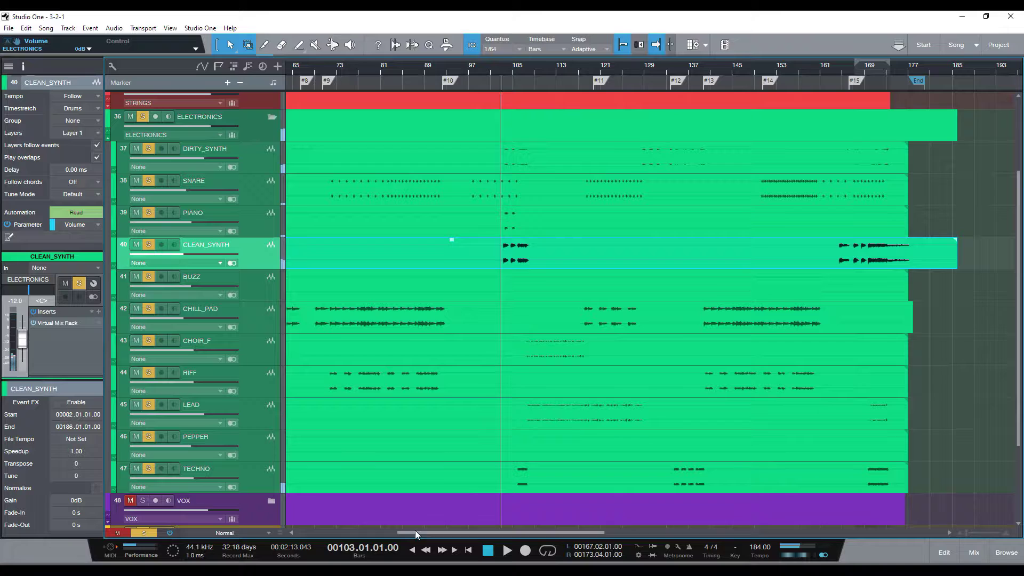
Audition TECHNO soloed alone, then with CLEAN_SYNTH added to the solo
click(239, 472)
click(152, 471)
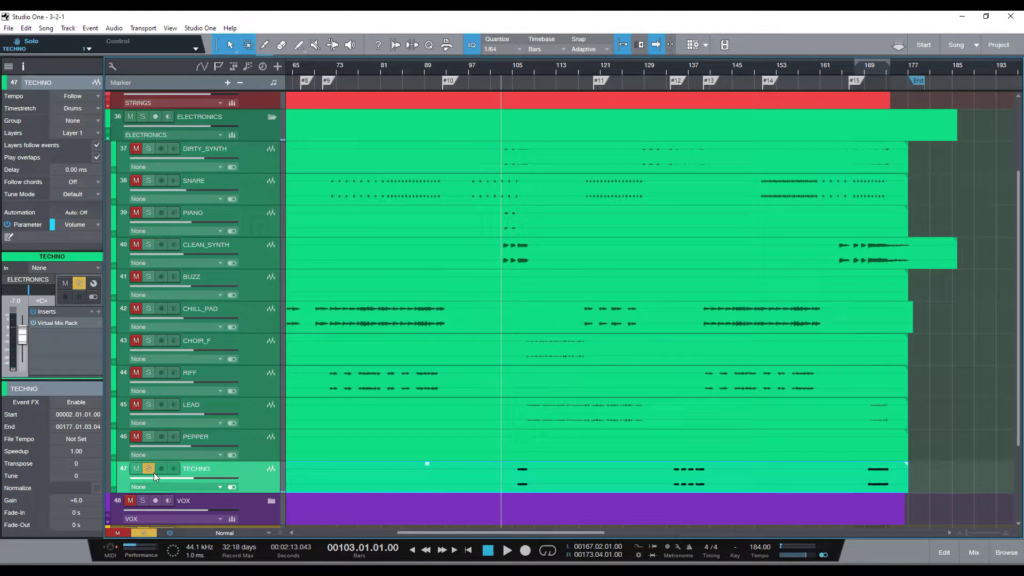
key(space)
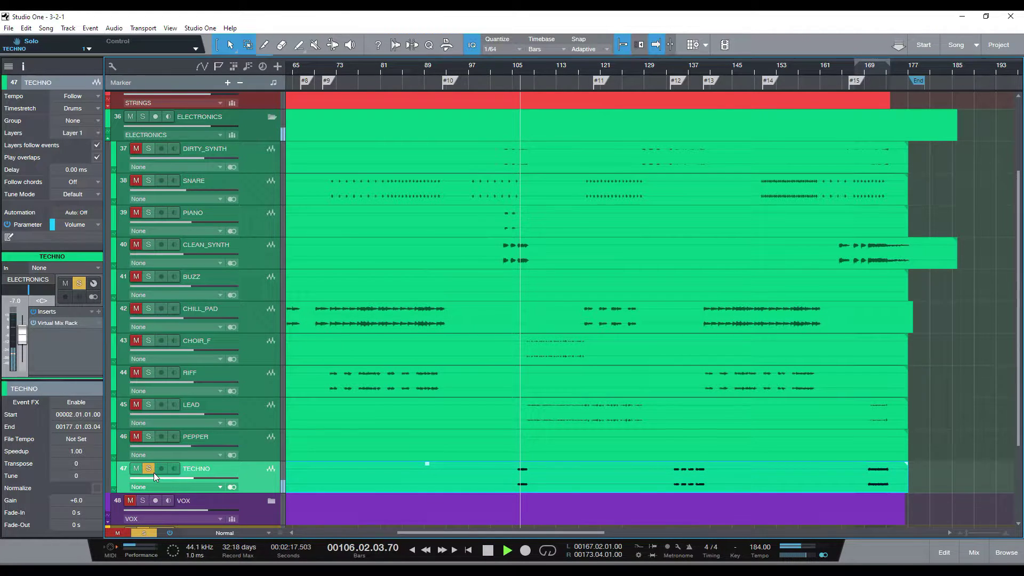
key(space)
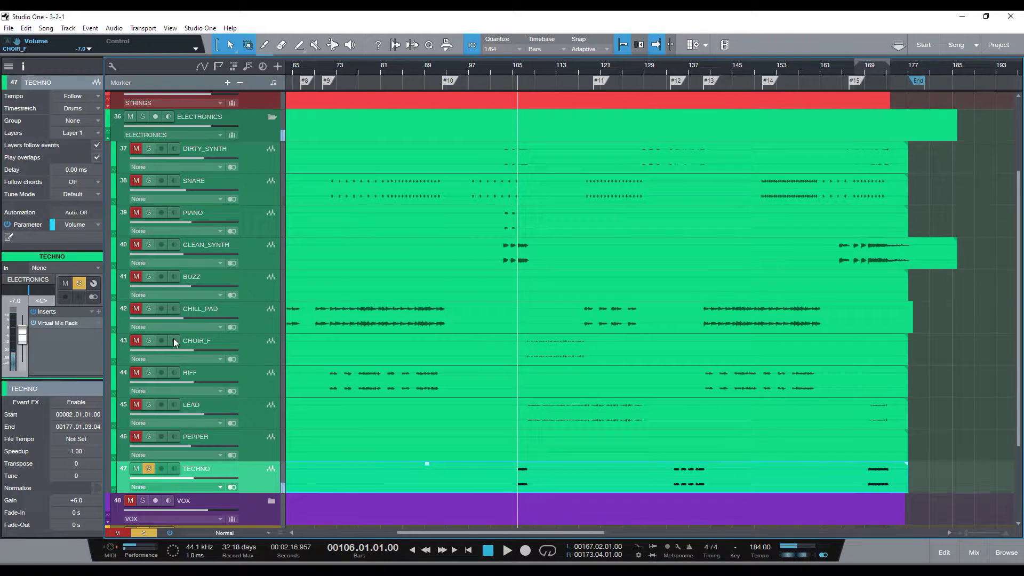
click(150, 244)
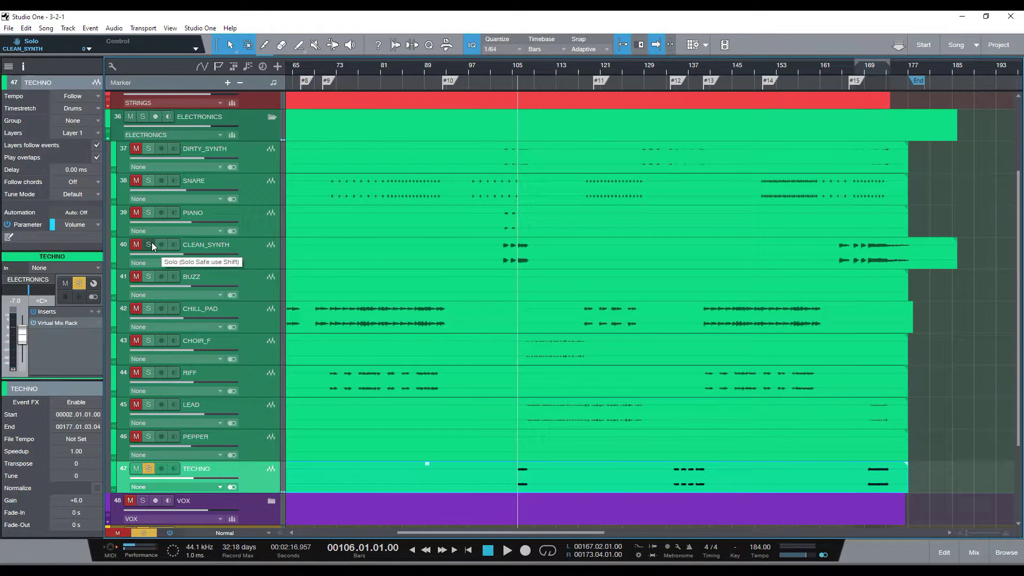
key(space)
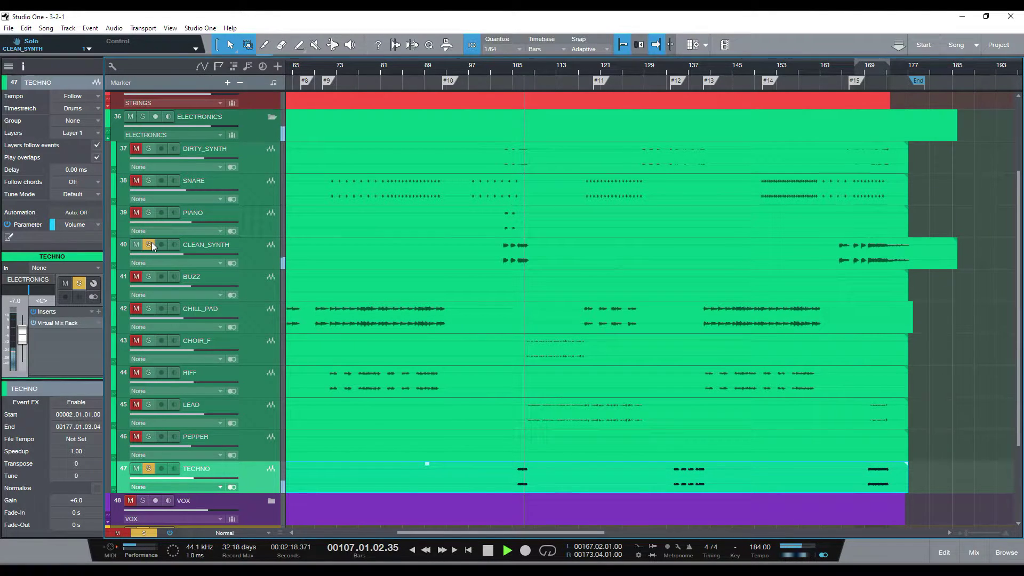
key(space)
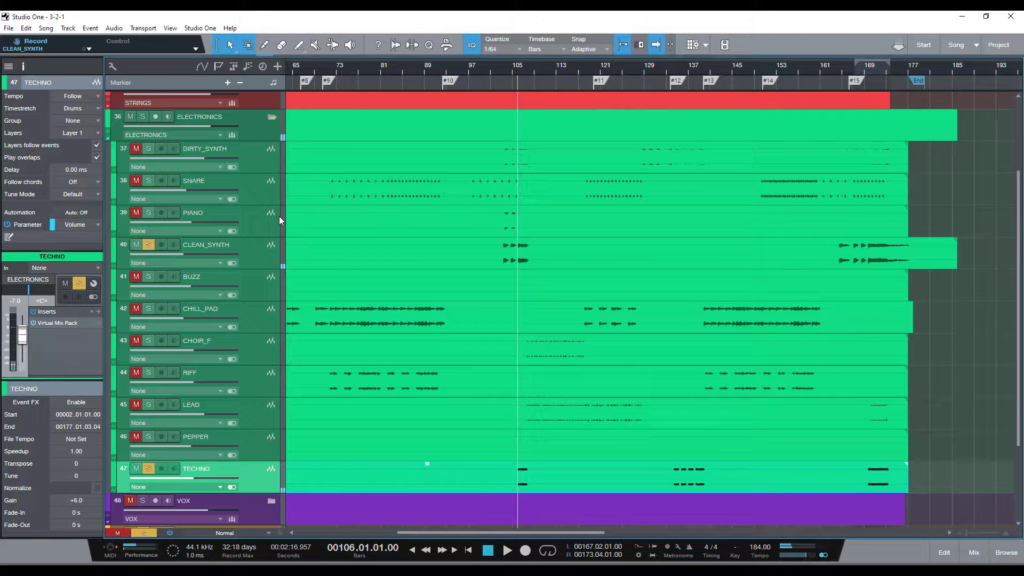
Add CHOIR_F and LEAD to the soloed tracks and play them
click(262, 352)
click(245, 415)
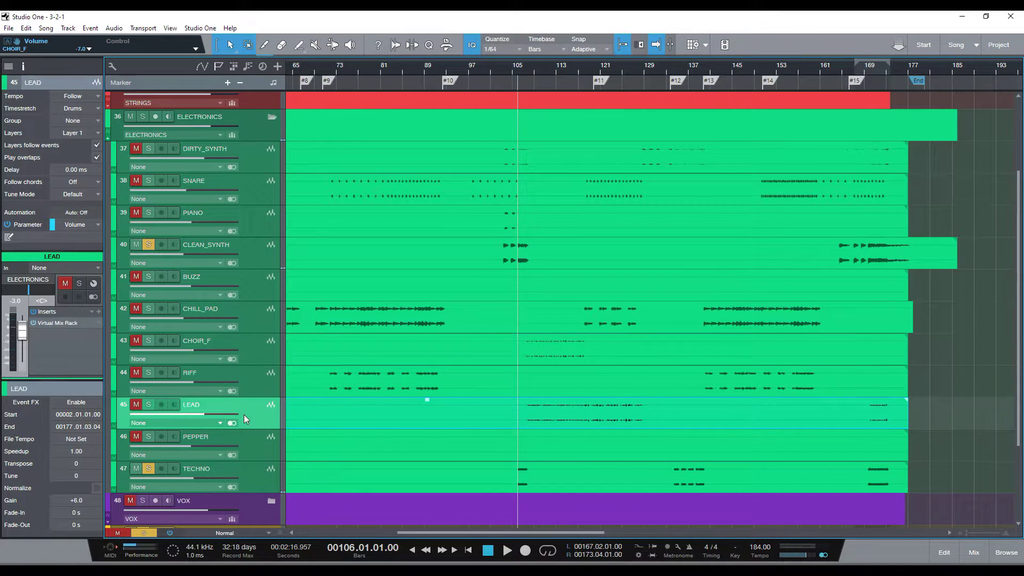
click(149, 341)
click(150, 406)
key(space)
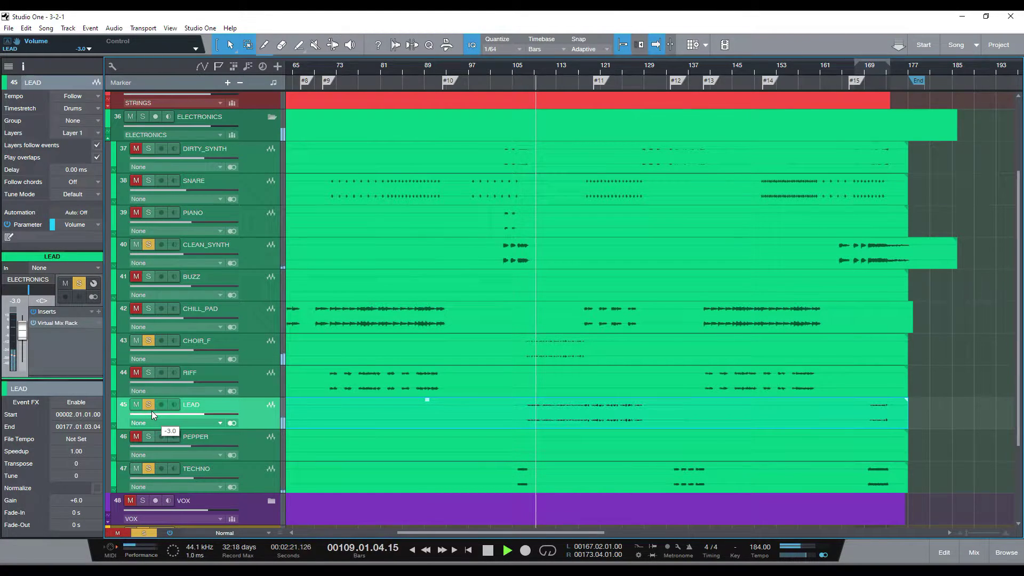
Solo the whole ELECTRONICS folder and play it from bar 128, then from bar 140
click(144, 116)
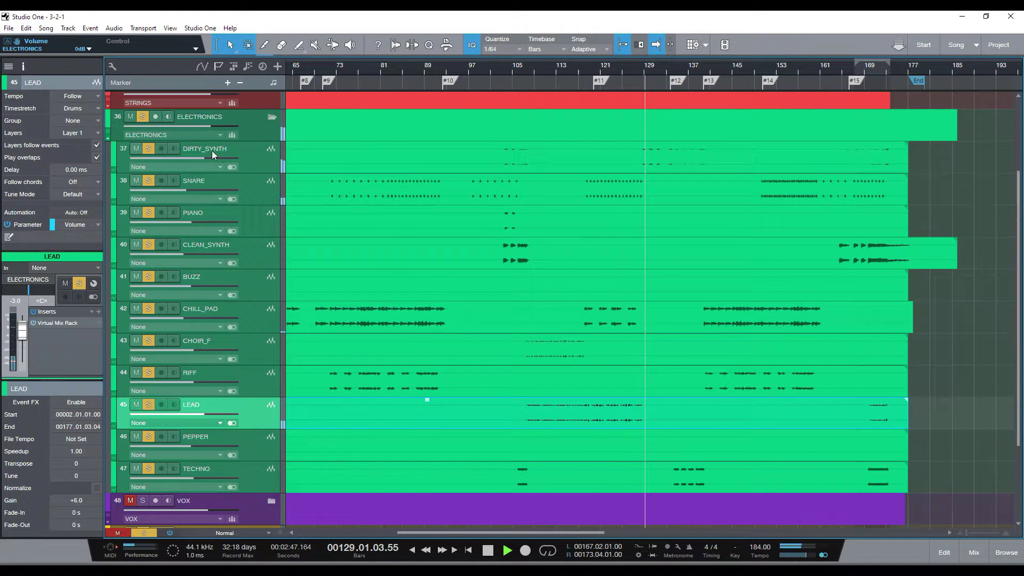
click(670, 162)
key(space)
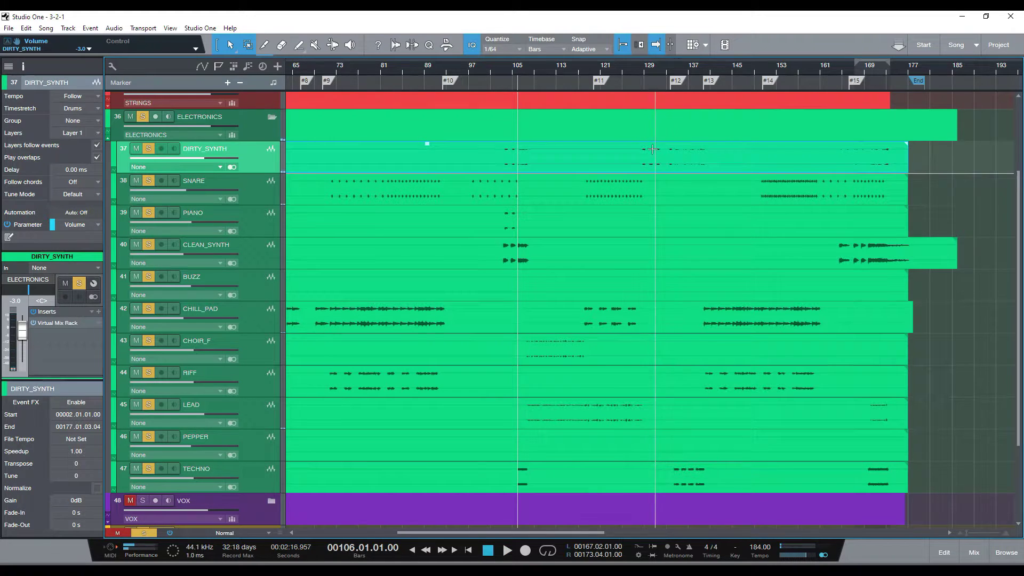
click(639, 70)
key(space)
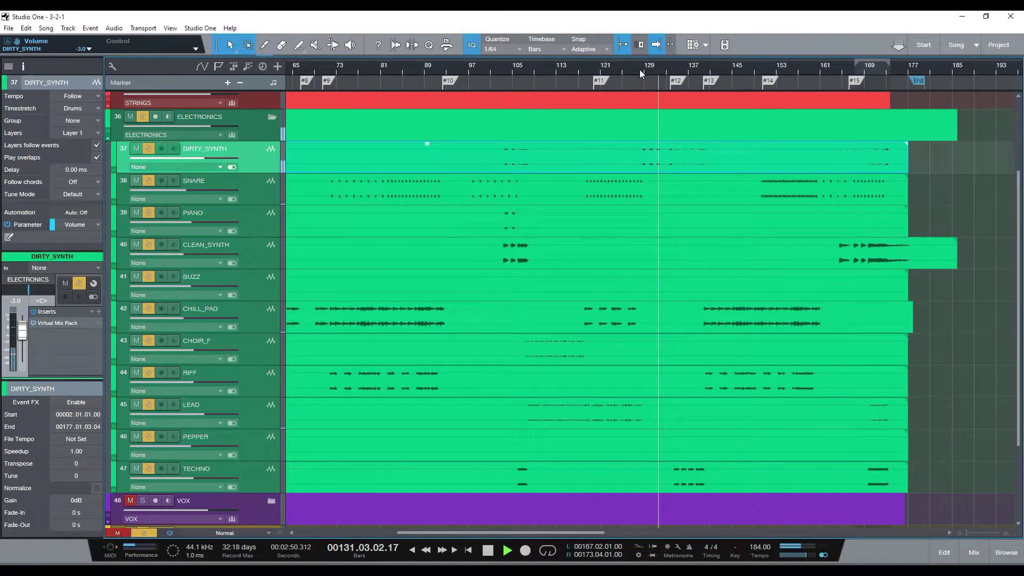
key(space)
click(704, 75)
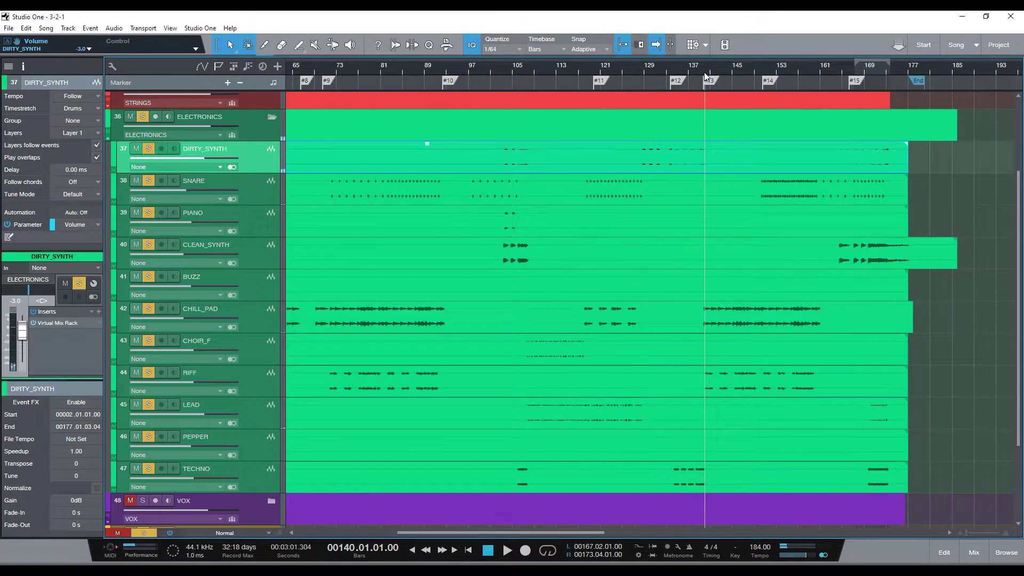
key(space)
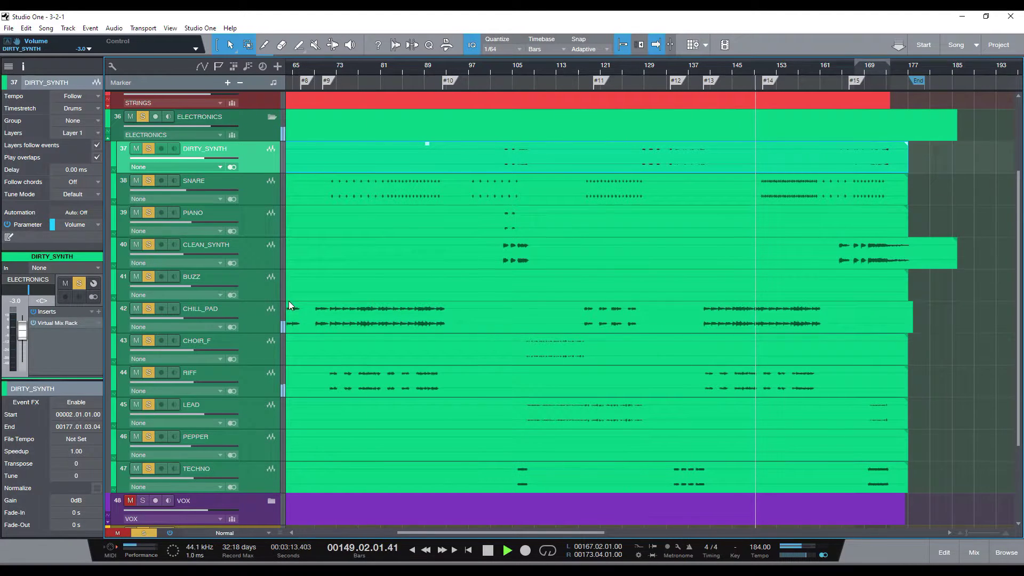
Exclusively solo RIFF, then switch the exclusive solo to CHILL_PAD and play it
click(245, 324)
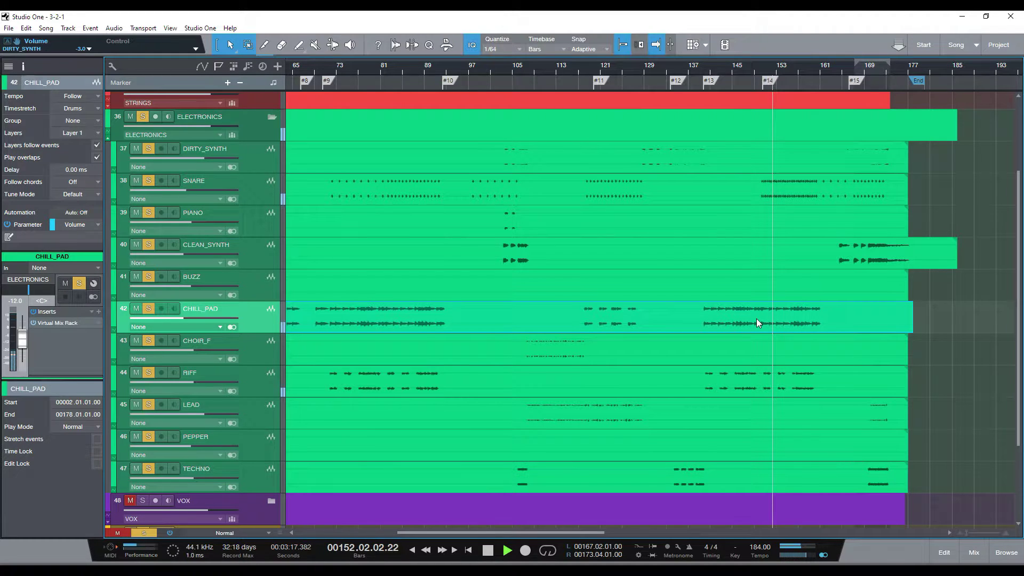
alt+click(149, 372)
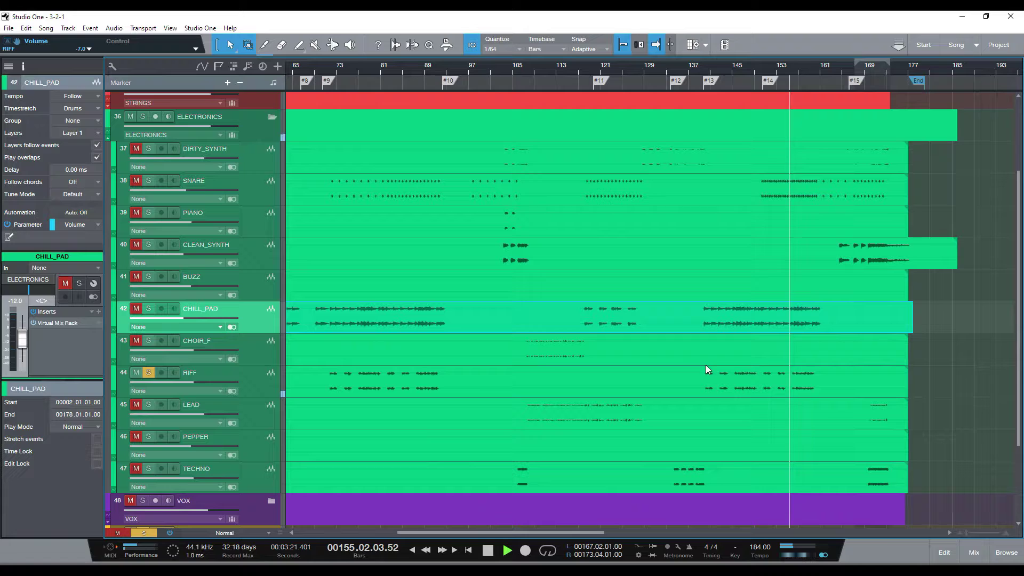
click(269, 383)
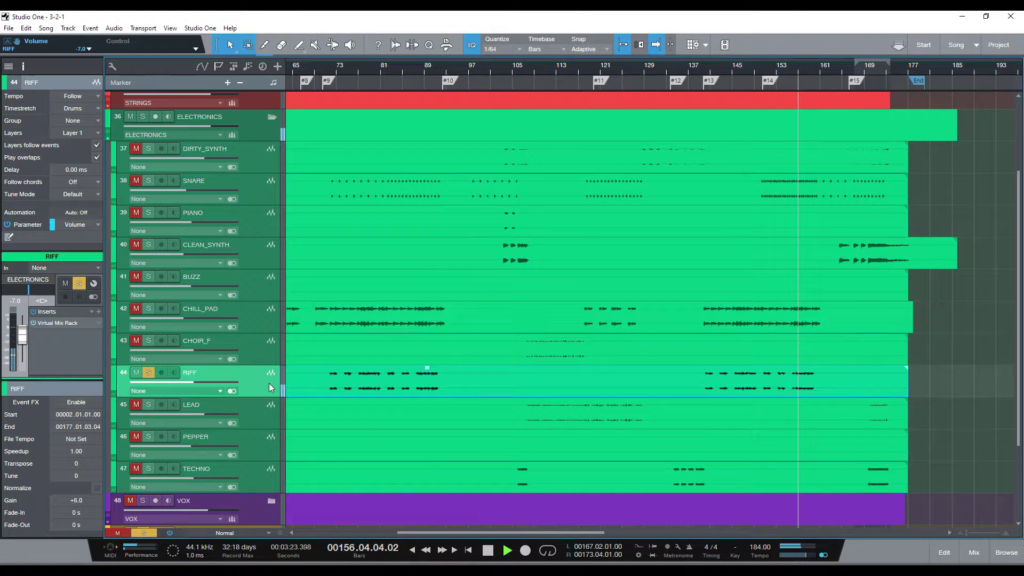
key(space)
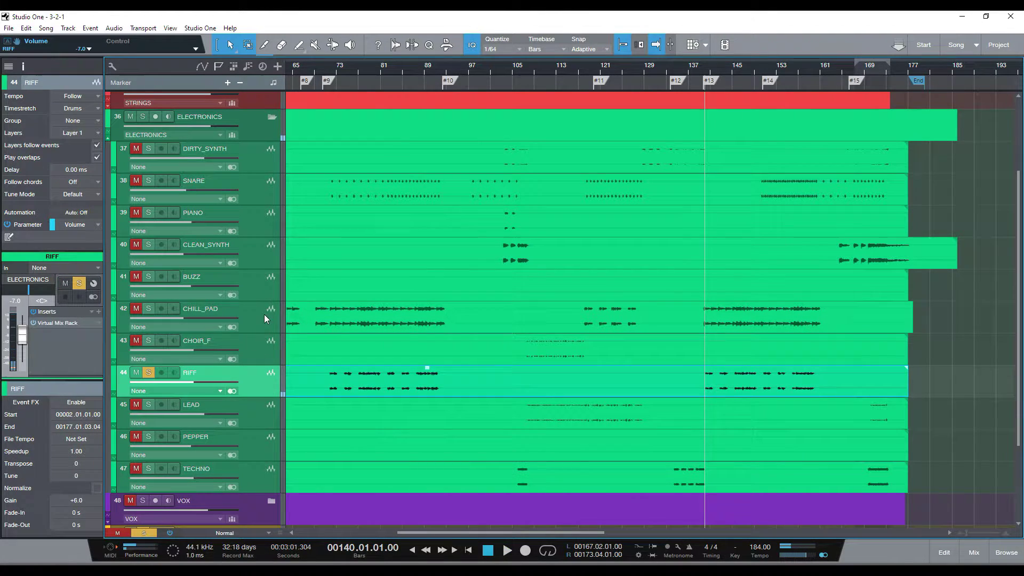
click(264, 314)
alt+click(146, 312)
key(space)
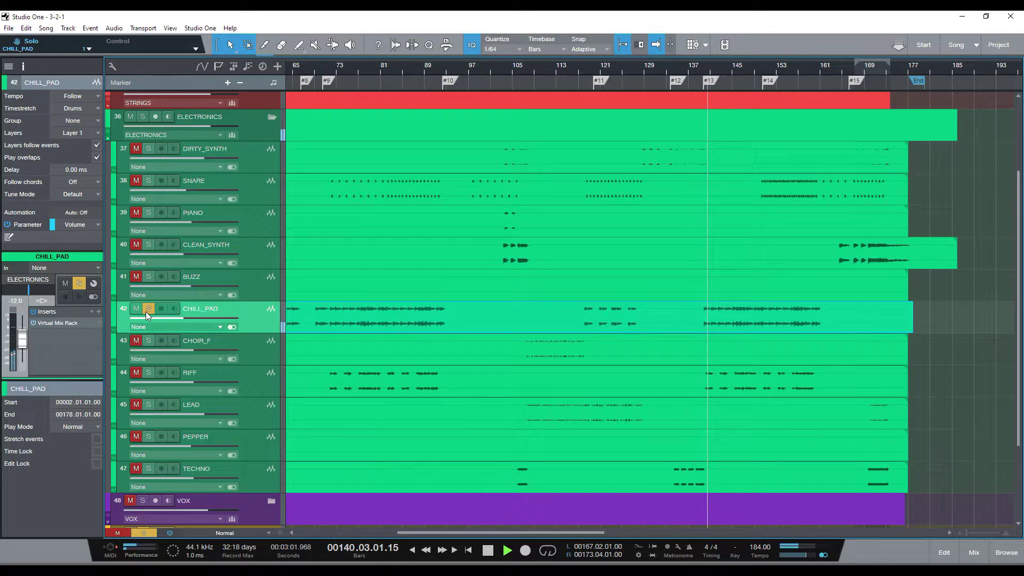
Exclusively solo CLEAN_SYNTH and play from bar 164
click(254, 193)
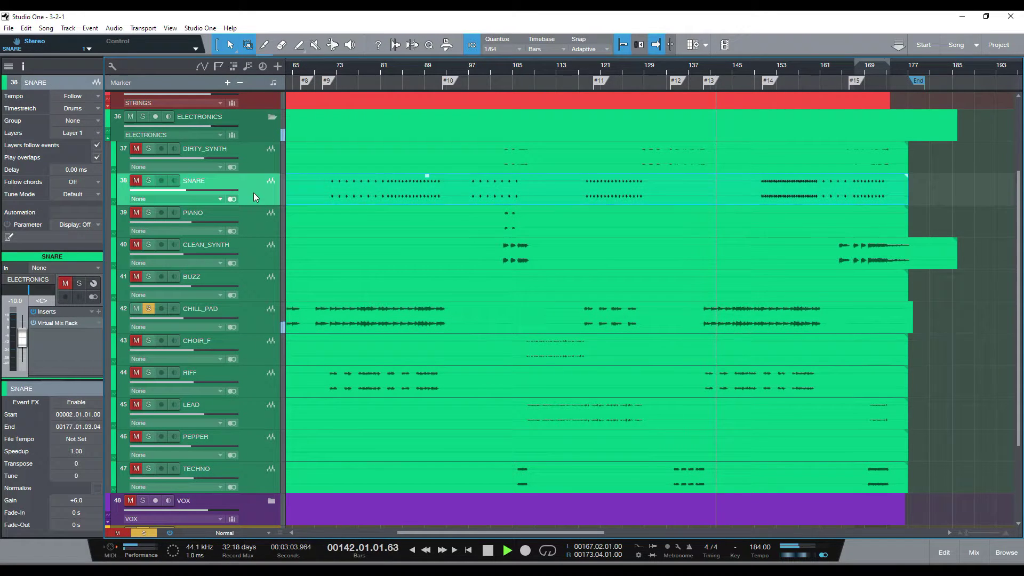
key(space)
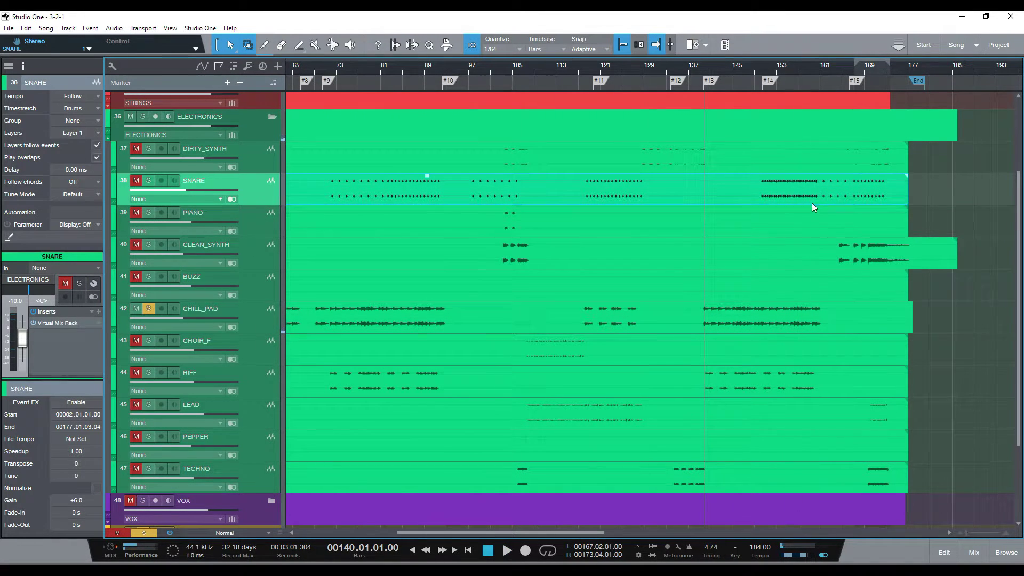
click(849, 260)
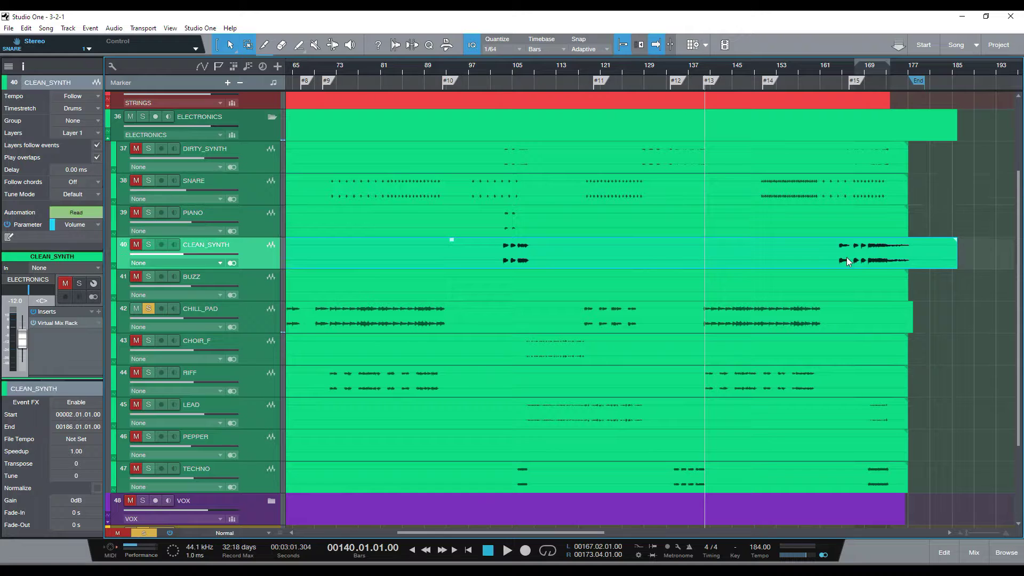
click(148, 244)
click(828, 68)
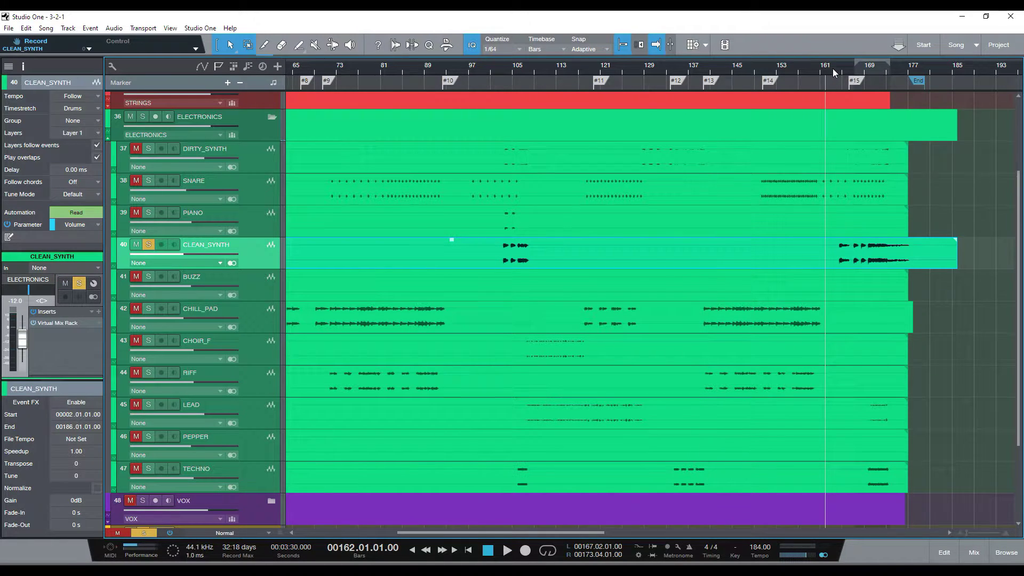
click(835, 68)
key(space)
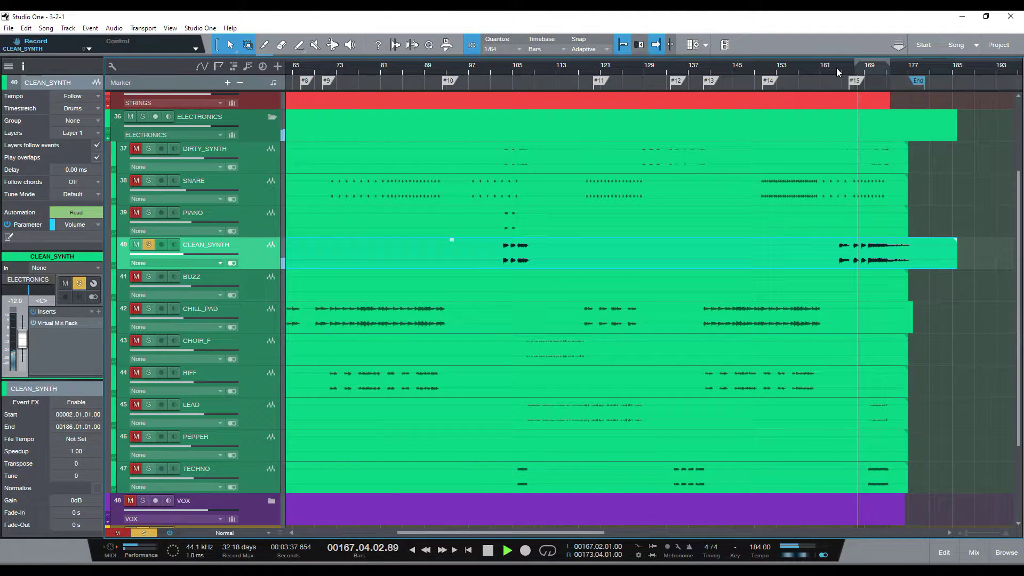
Solo TECHNO, CLEAN_SYNTH and LEAD together and play them
key(space)
click(149, 469)
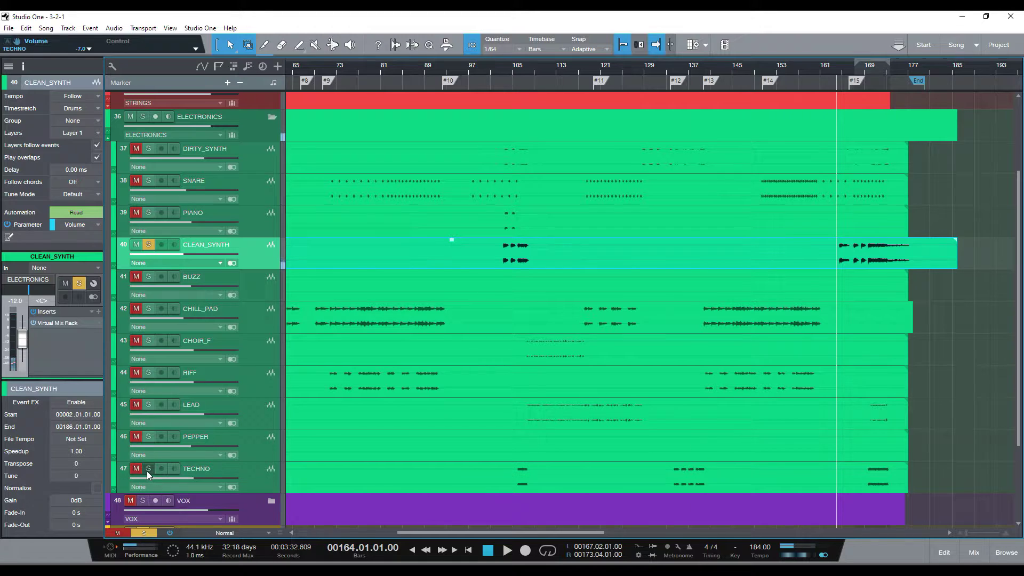
click(149, 244)
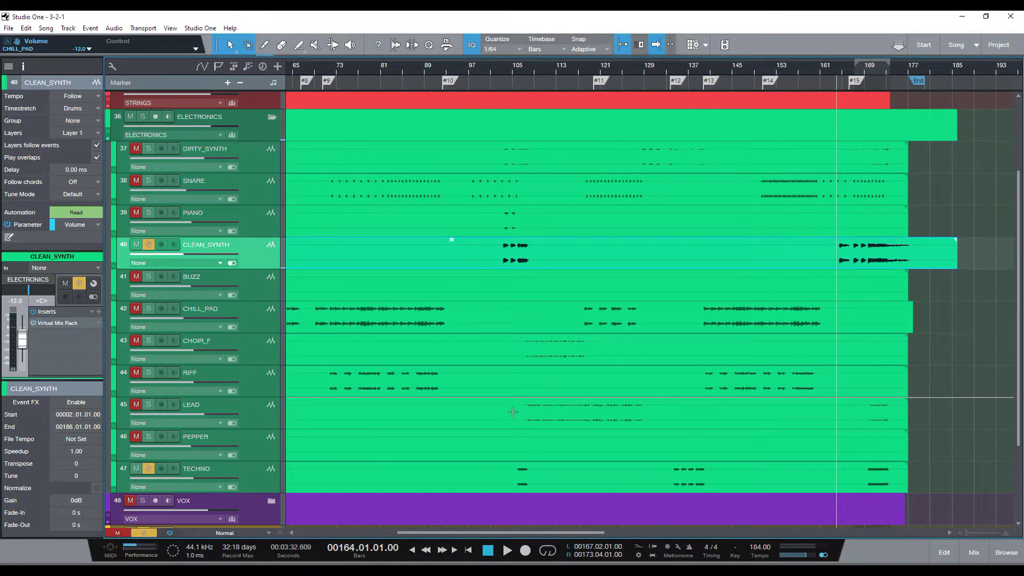
click(149, 405)
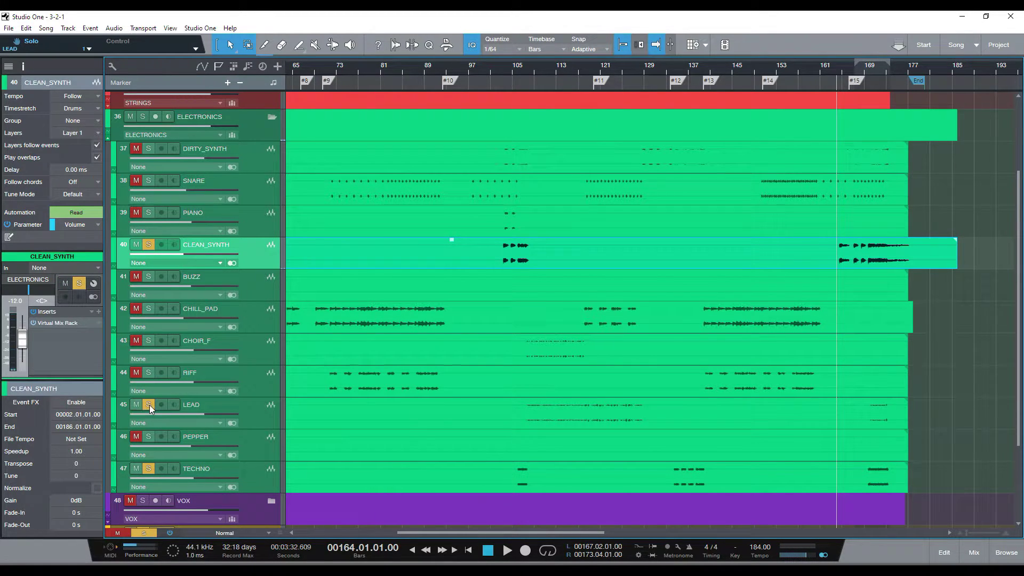
key(space)
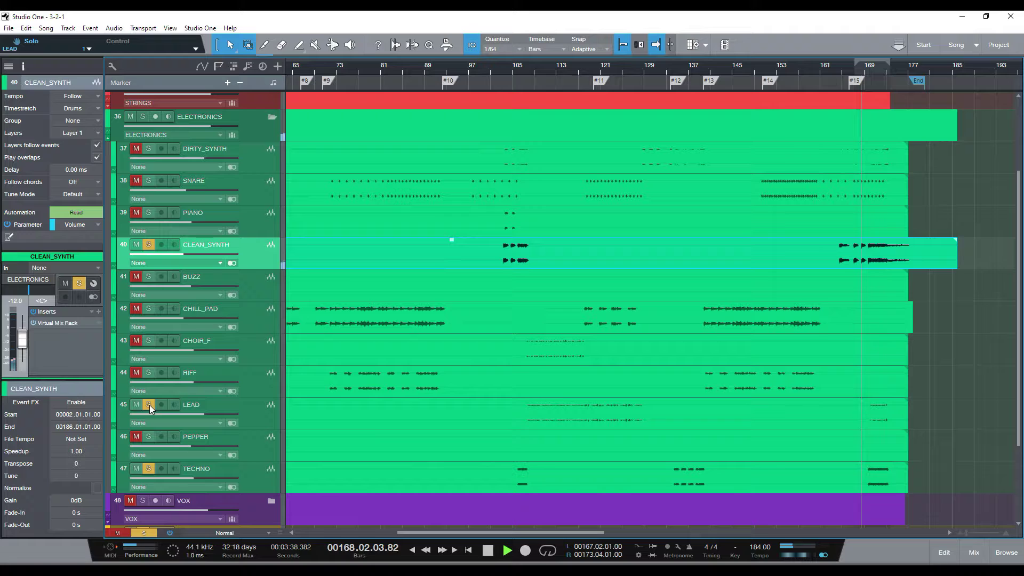
Unmute and solo DIRTY_SYNTH, stop, then solo the whole ELECTRONICS folder in the console
click(136, 148)
click(148, 149)
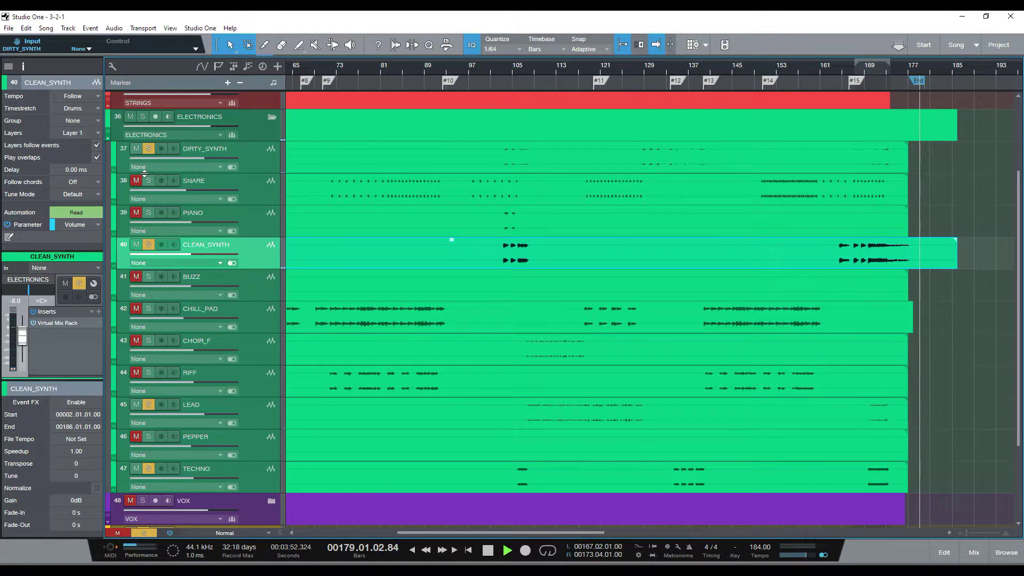
key(space)
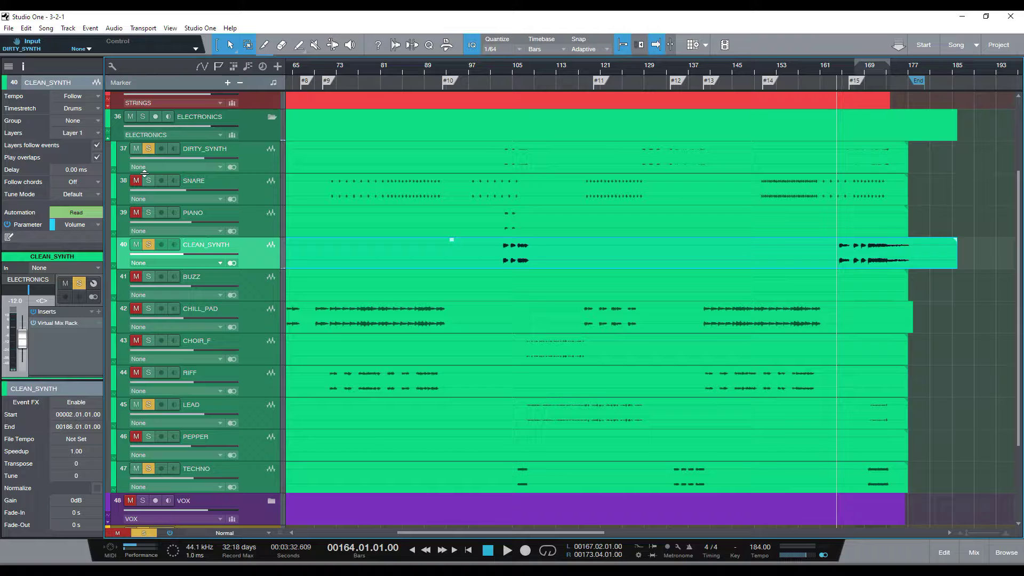
click(142, 116)
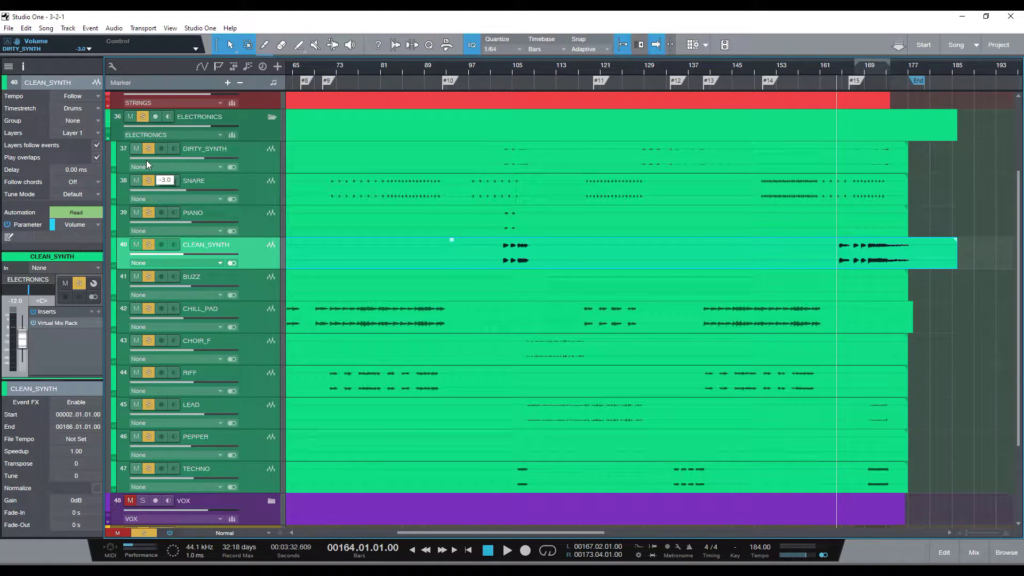
key(F3)
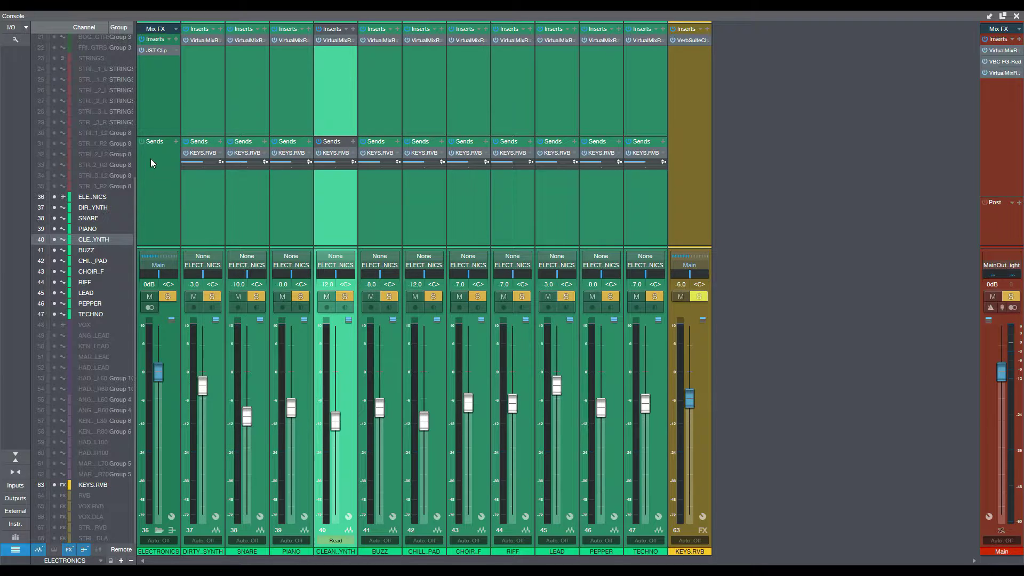
Select the DIRTY_SYNTH channel strip in the console
click(193, 119)
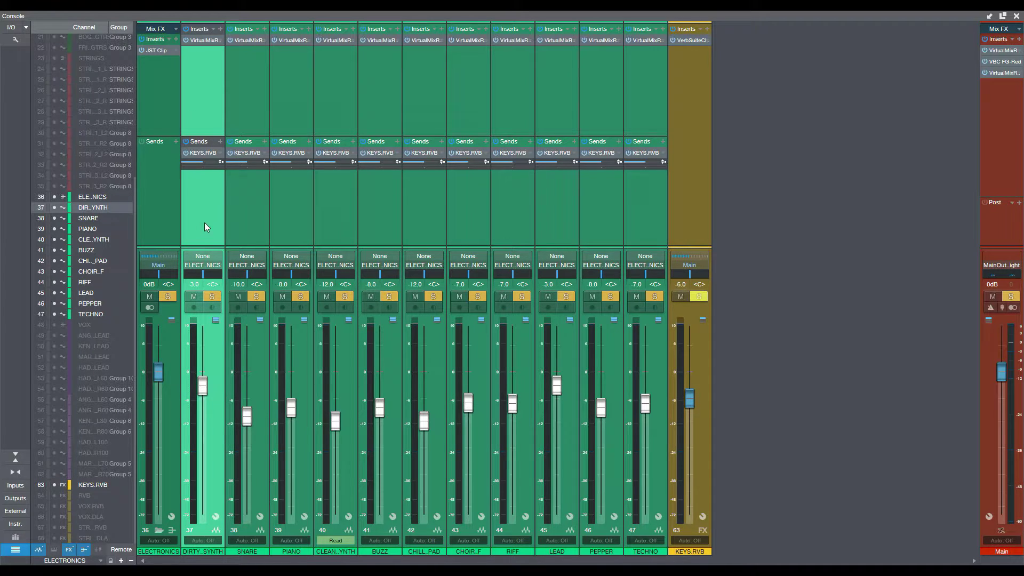
Open DIRTY_SYNTH's Virtual Mix Rack insert and move its window higher up
click(203, 40)
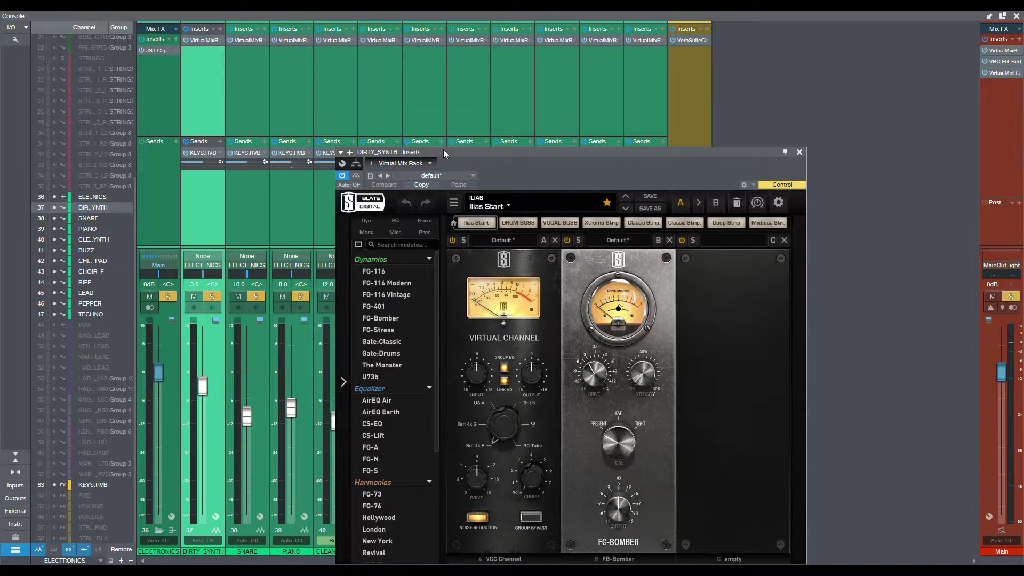
drag(471, 152, 484, 110)
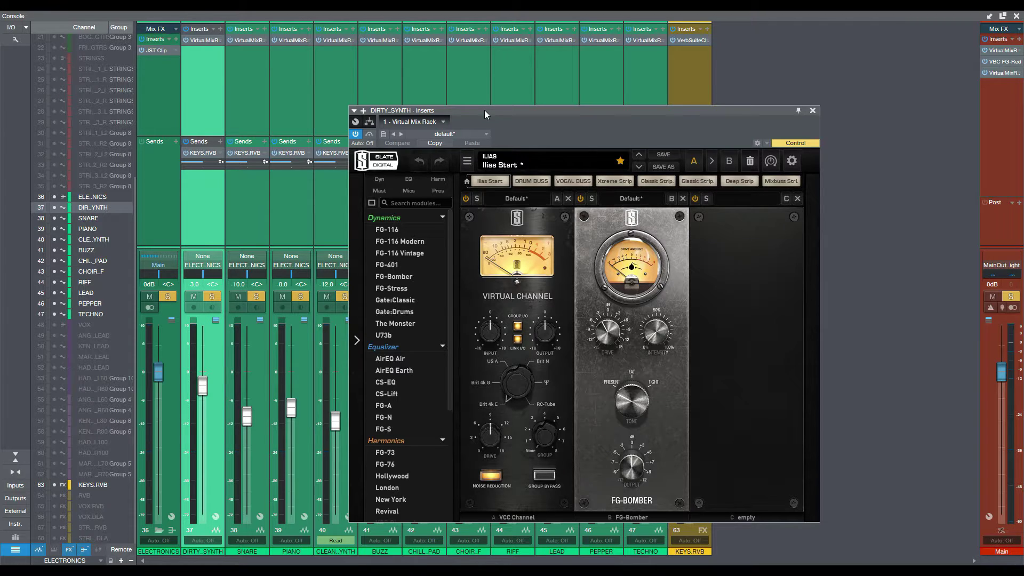
Bypass DIRTY_SYNTH's Virtual Mix Rack insert and slide the plugin window left
click(269, 88)
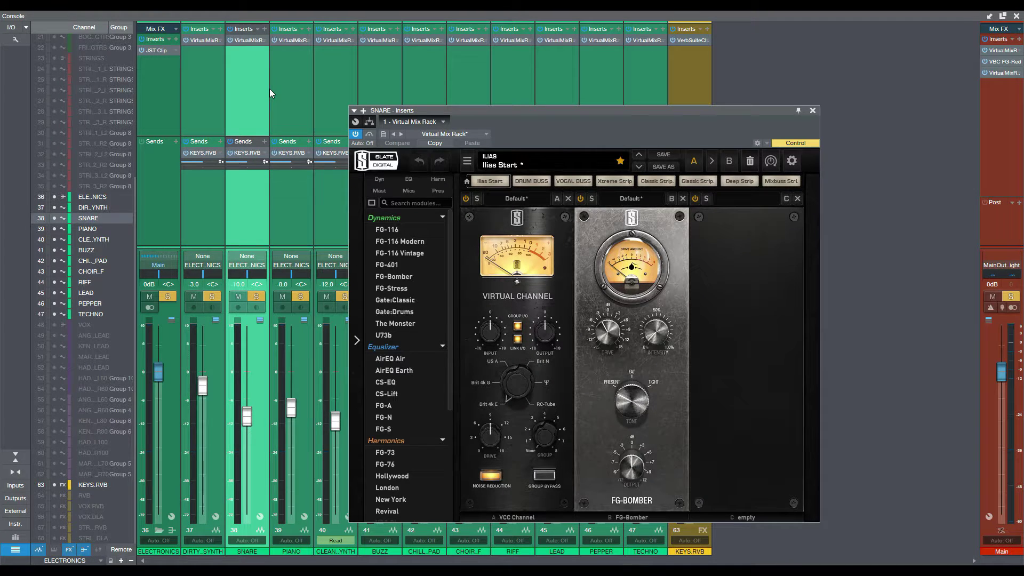
click(212, 91)
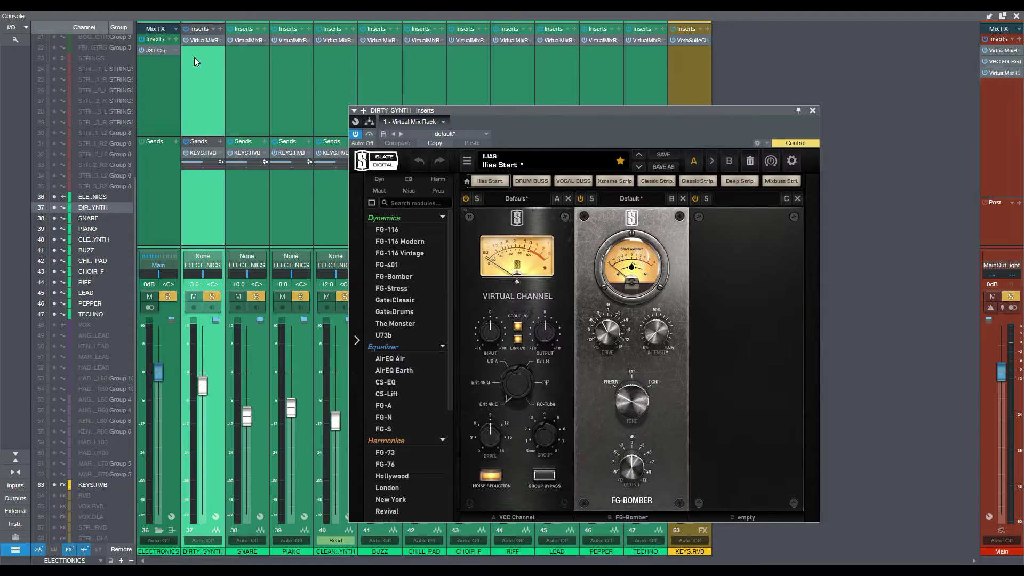
click(186, 40)
drag(749, 111, 674, 101)
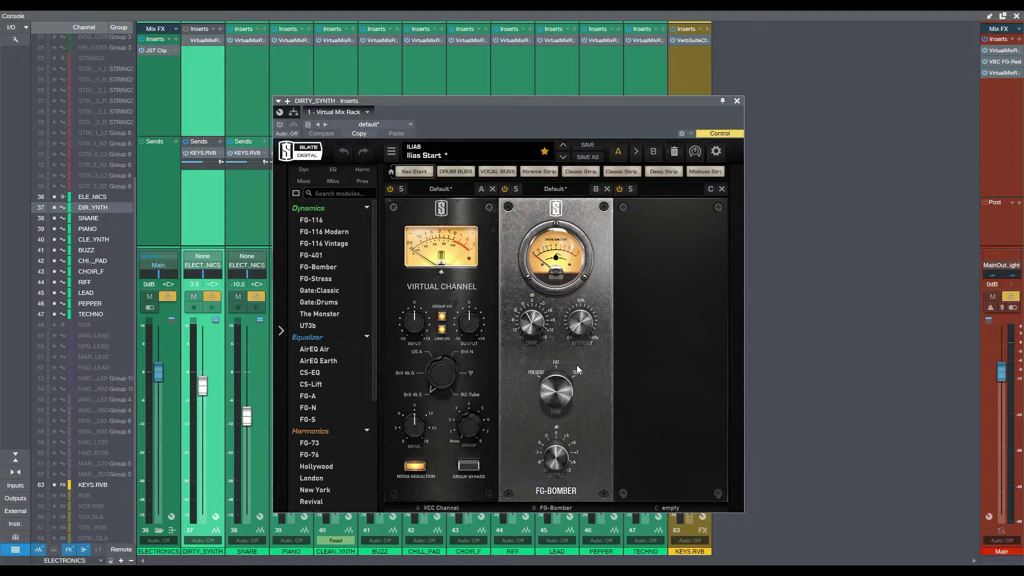
drag(707, 101, 623, 94)
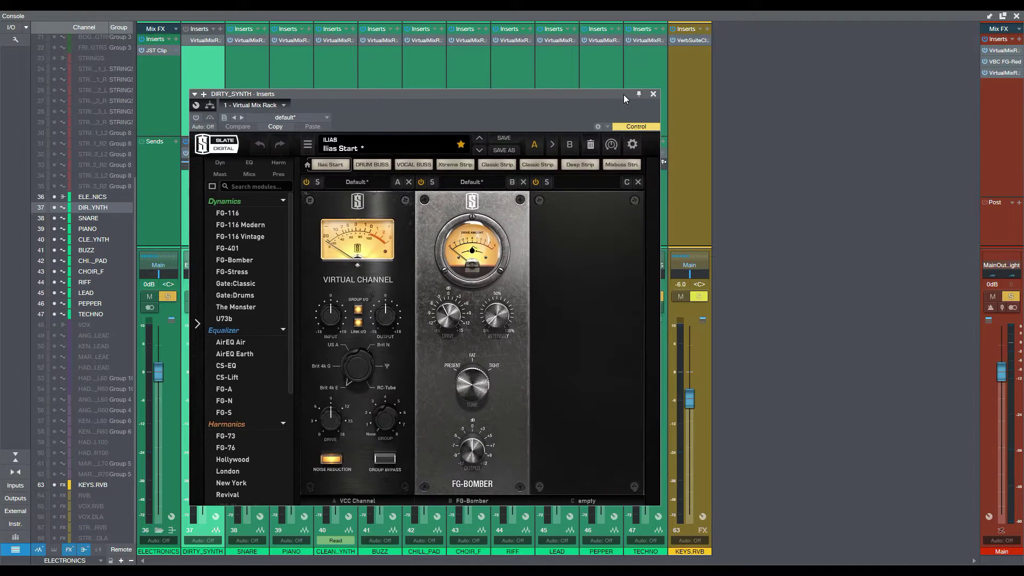
Open the KEYS.RVB VerbSuite reverb on its Epic Synth Space preset, nudge it up, then close it
click(690, 41)
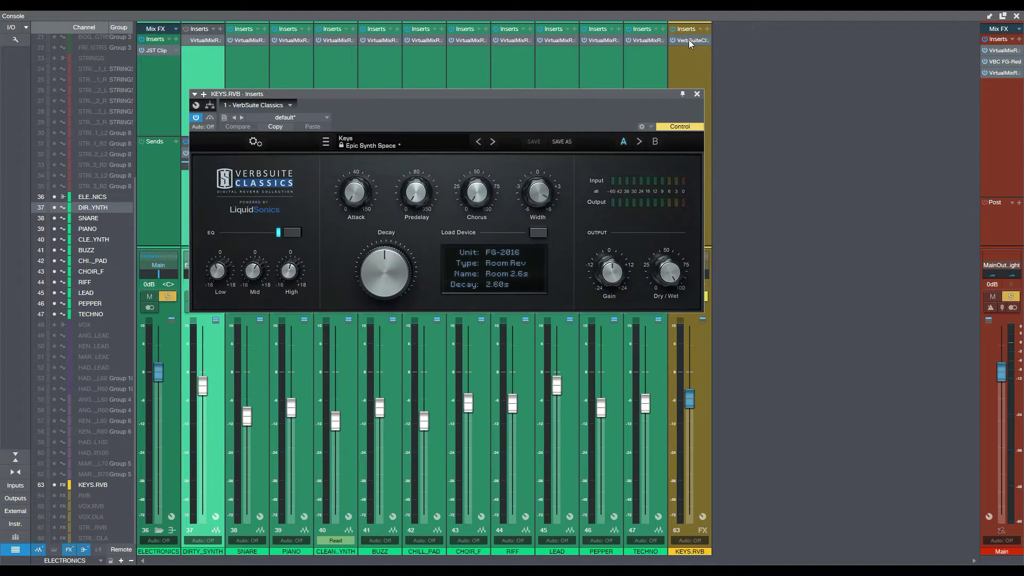
drag(372, 96, 379, 81)
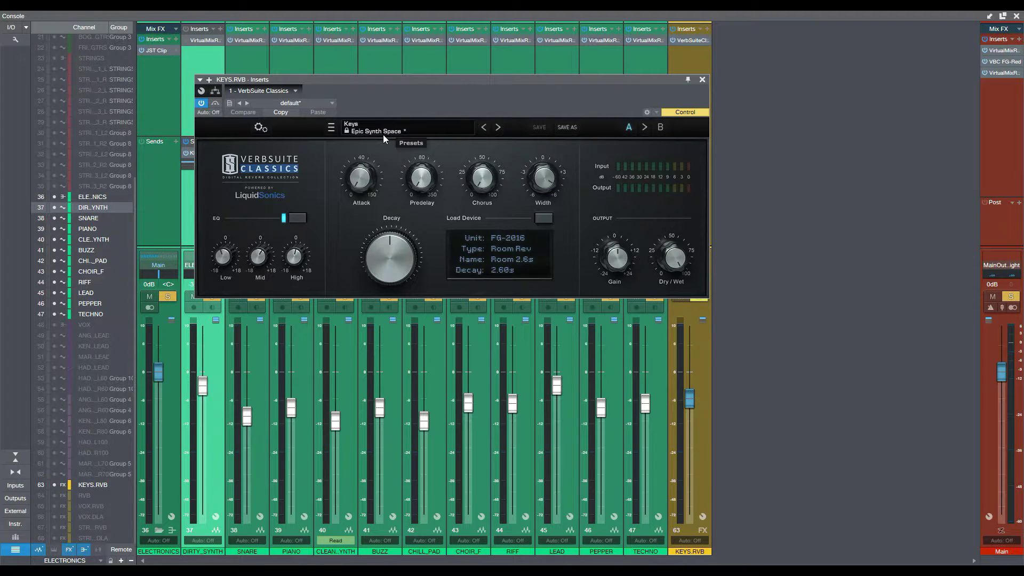
click(702, 79)
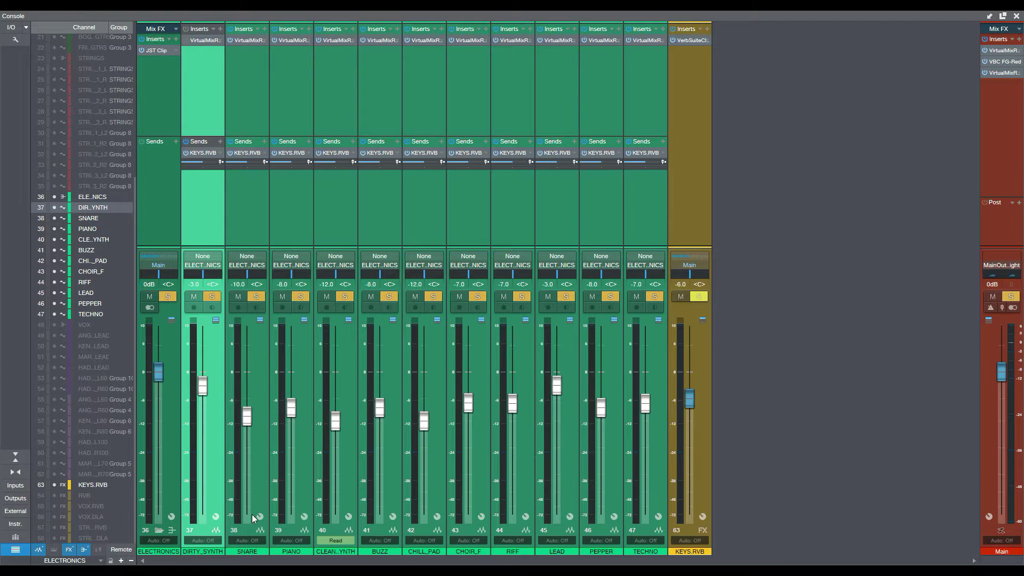
drag(54, 495, 53, 539)
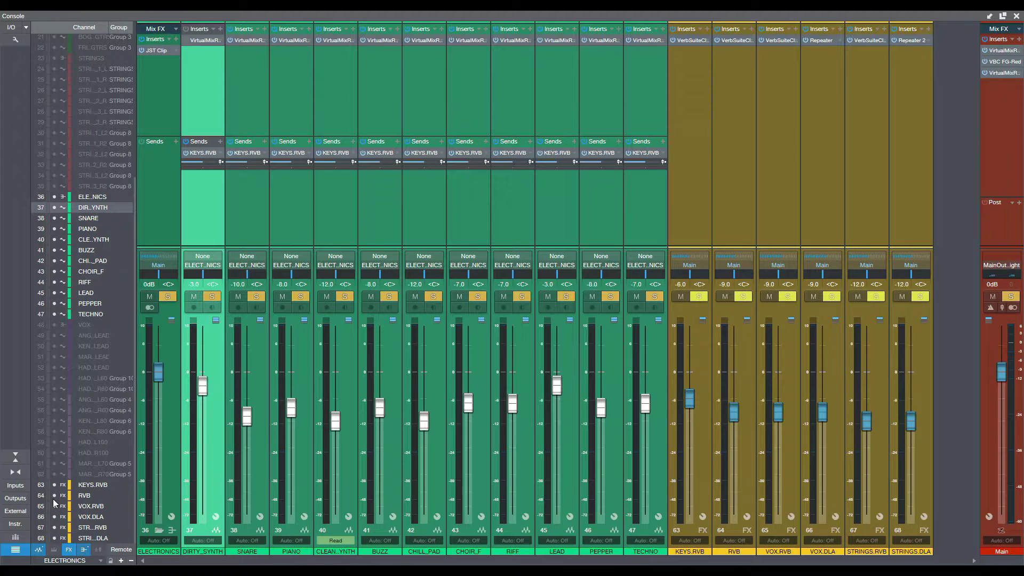
drag(54, 496, 53, 538)
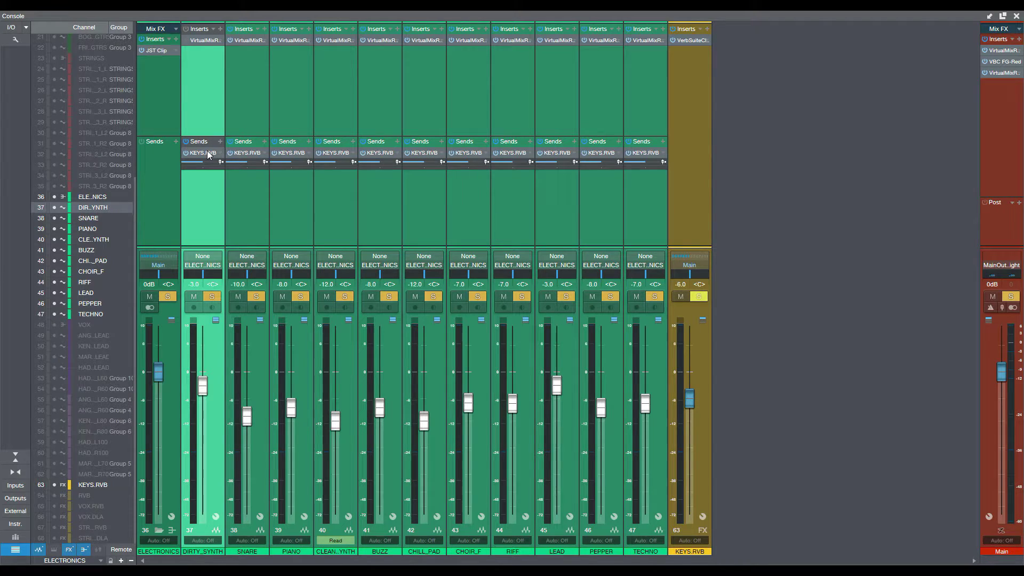
Switch off DIRTY_SYNTH's KEYS.RVB send and select only the DIRTY_SYNTH channel
click(185, 153)
shift+click(649, 120)
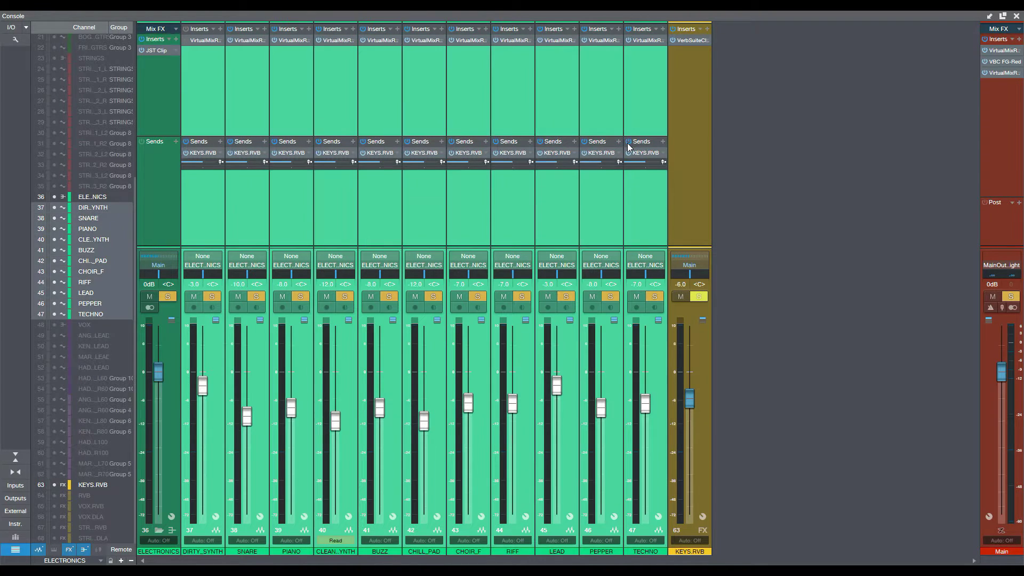
click(207, 66)
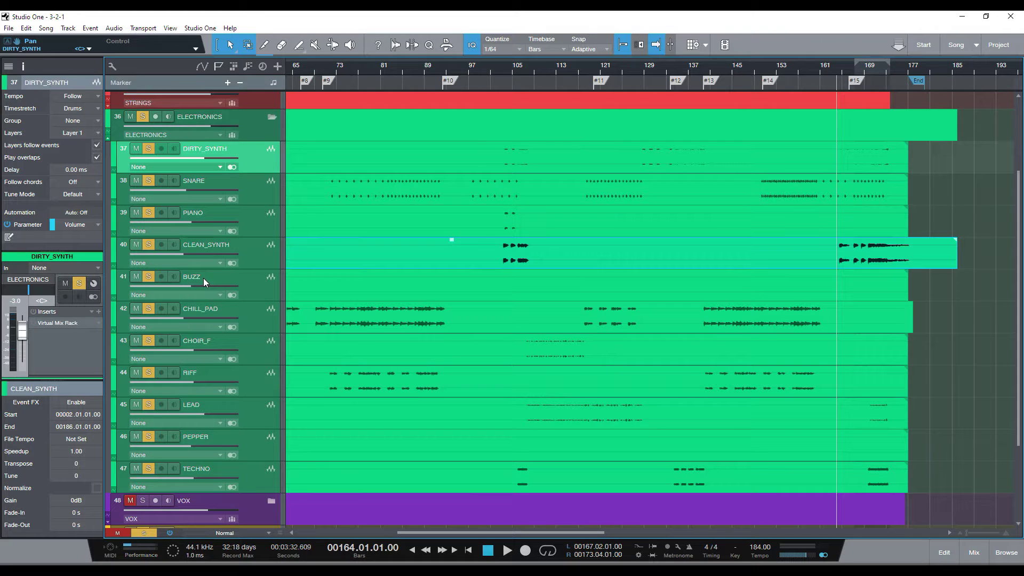
Play the song from the beginning, with the mixer console shown again
key(F3)
key(space)
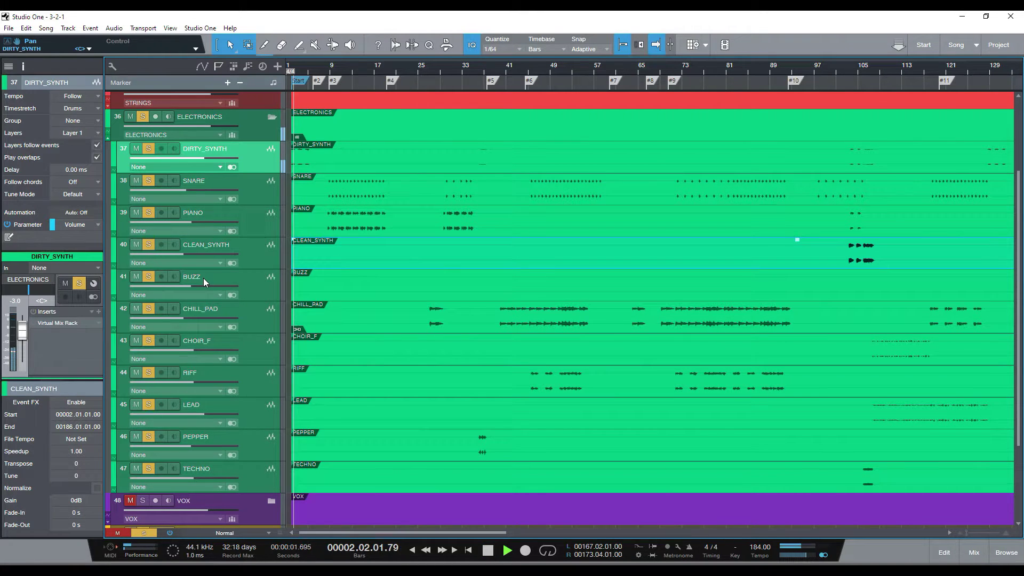
key(F3)
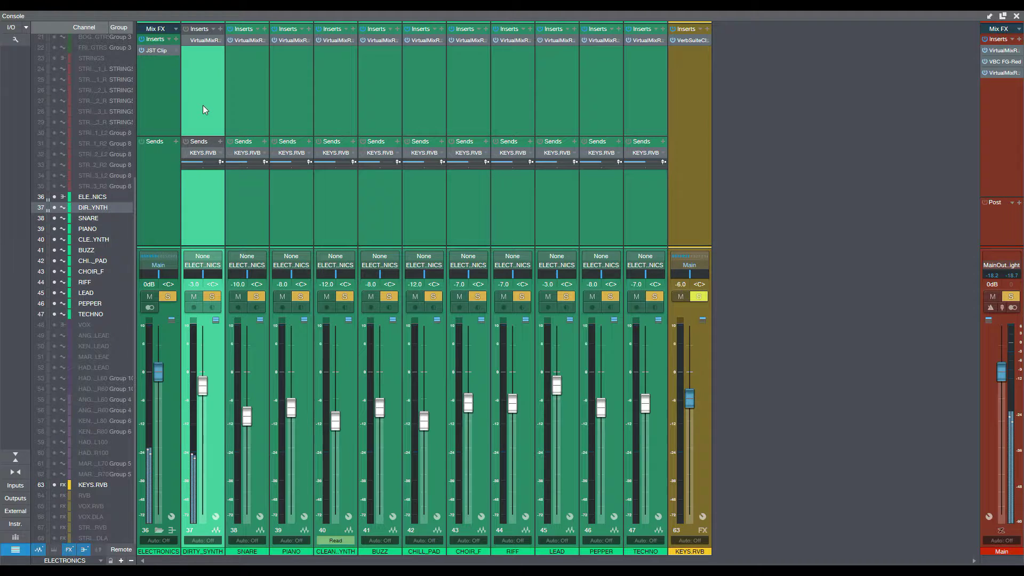
Re-enable DIRTY_SYNTH's Virtual Mix Rack and play the synth with the rack window moved aside
click(212, 41)
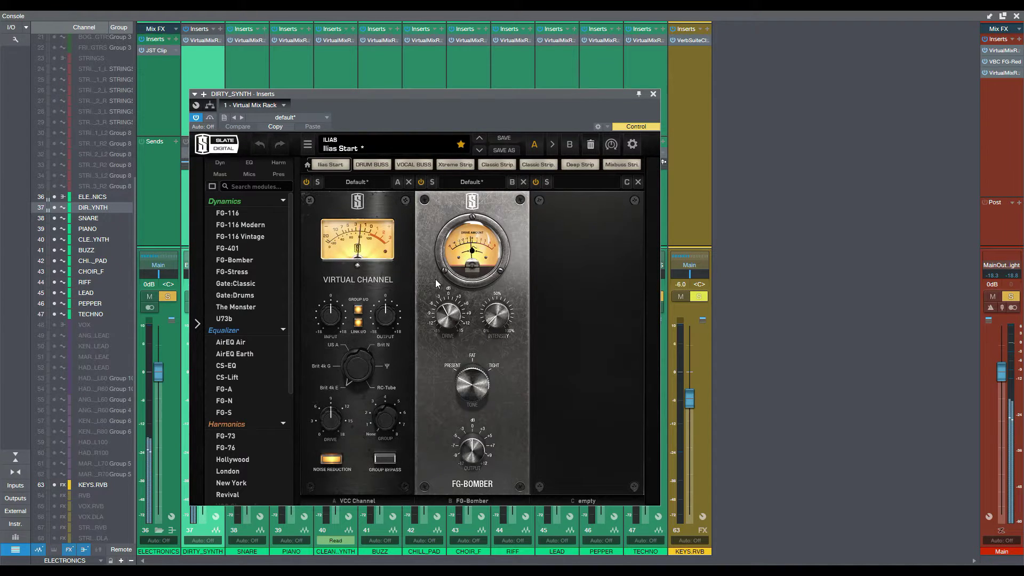
click(197, 118)
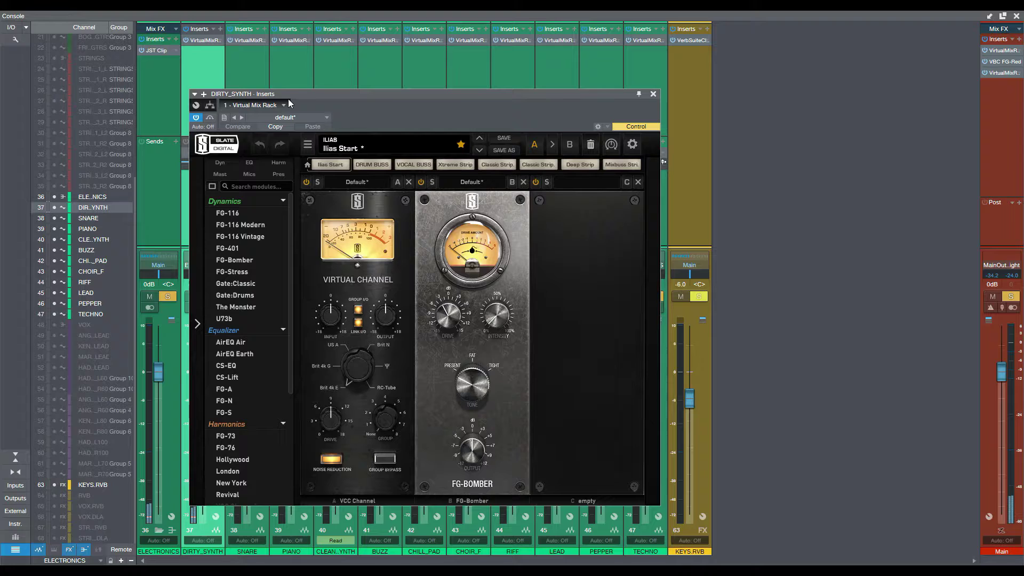
drag(289, 95, 376, 72)
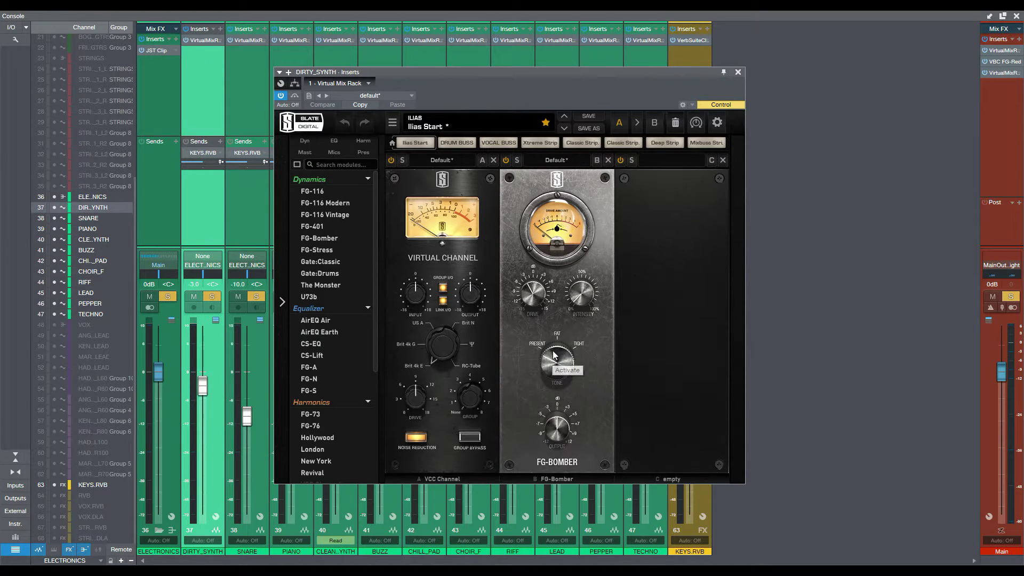
key(space)
Close DIRTY_SYNTH's Virtual Mix Rack window and select the SNARE channel strip
click(738, 72)
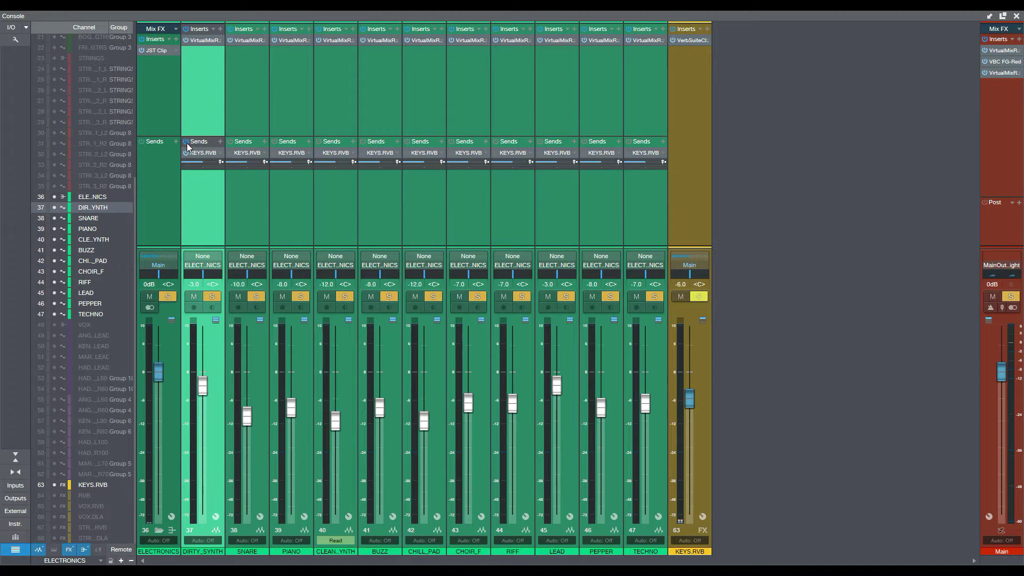
click(248, 105)
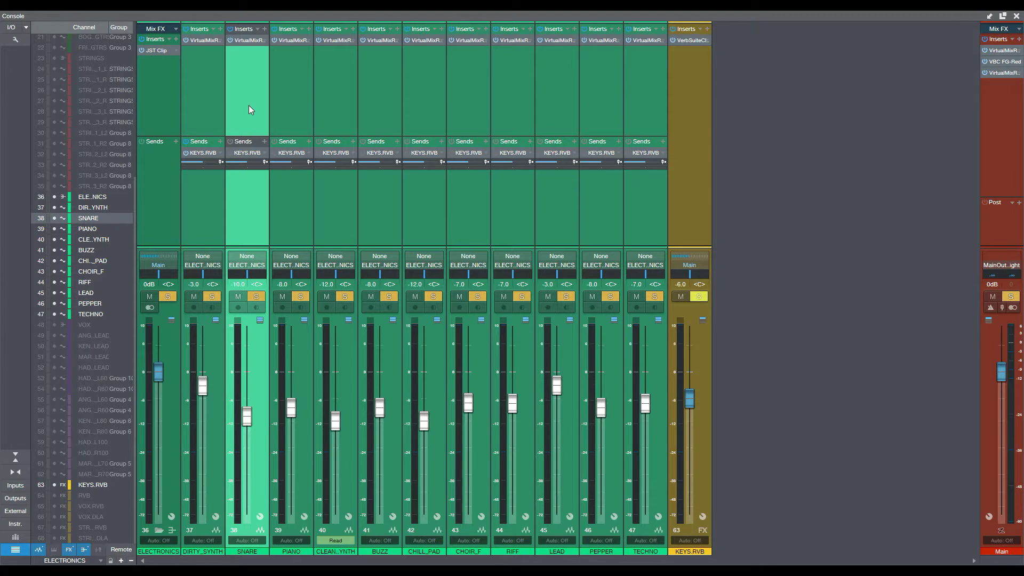
Open the SNARE's Virtual Mix Rack and solo only the SNARE channel
click(246, 40)
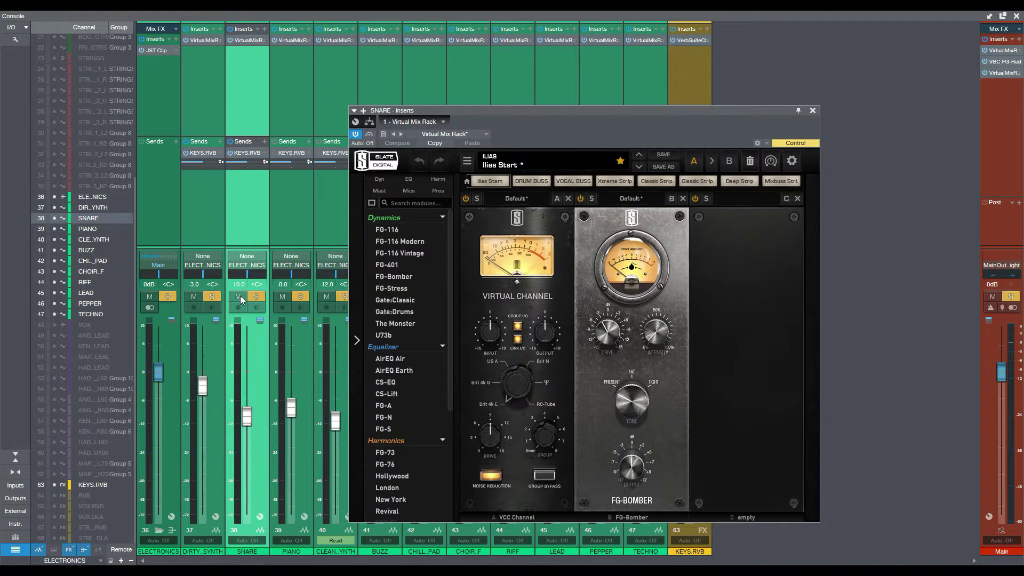
click(256, 298)
key(F3)
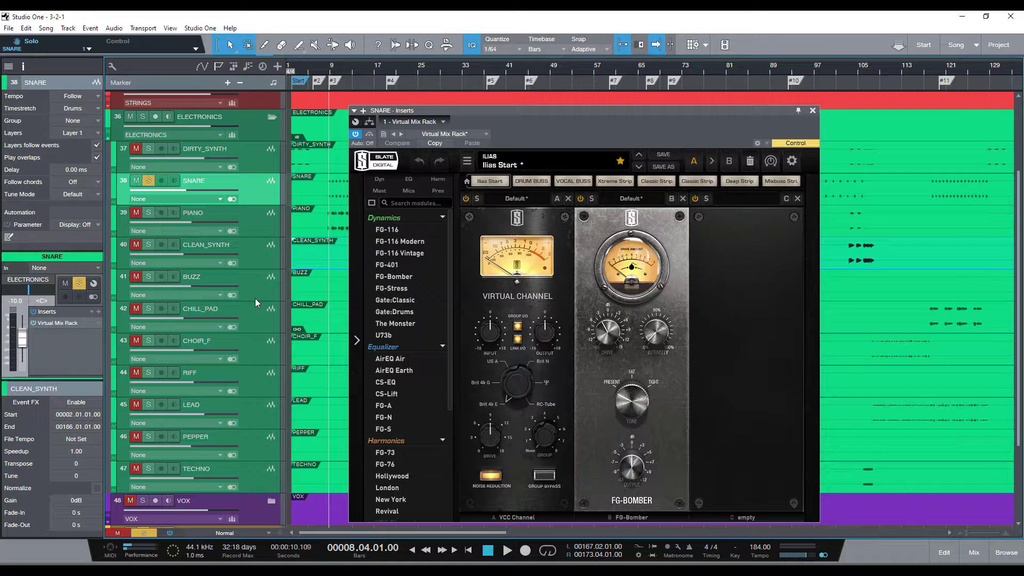
key(F3)
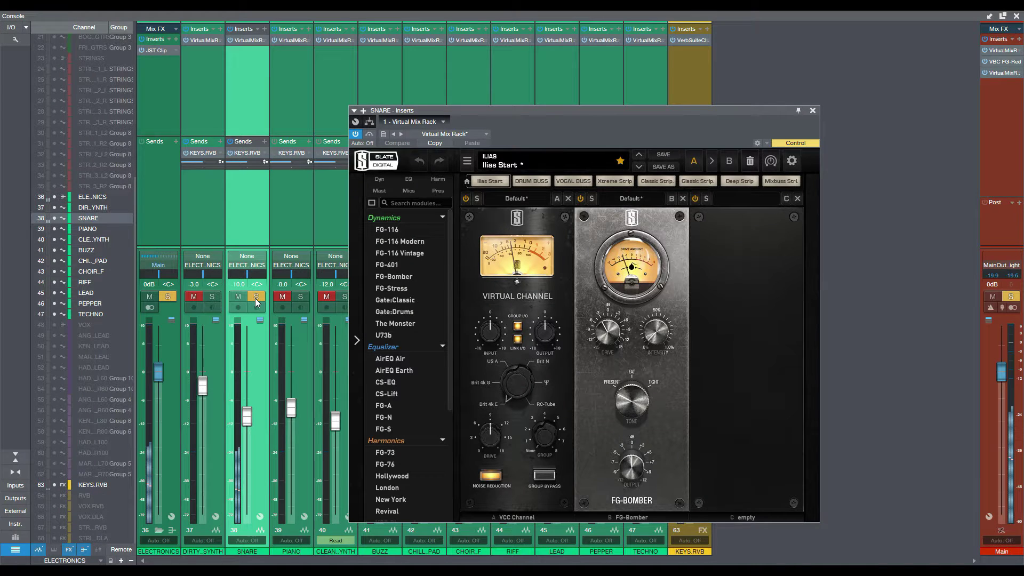
Compare the SNARE with its insert effects bypassed and on, then stop playback
click(230, 40)
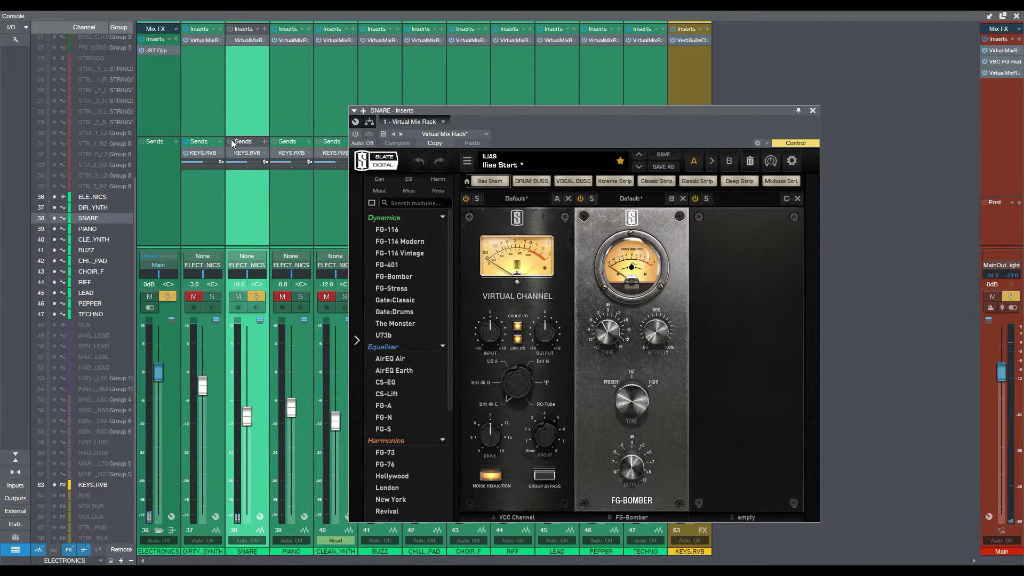
click(230, 30)
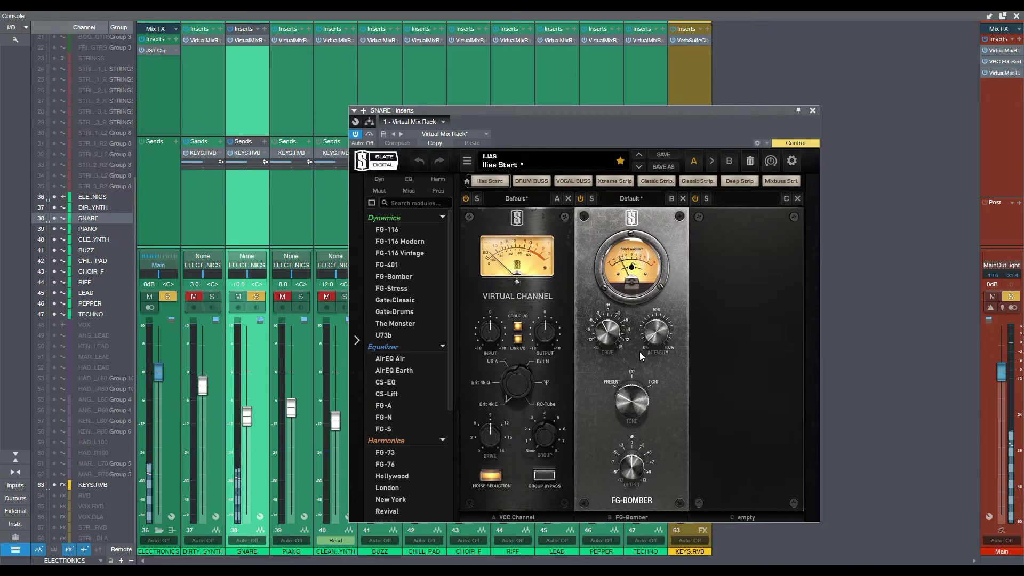
key(space)
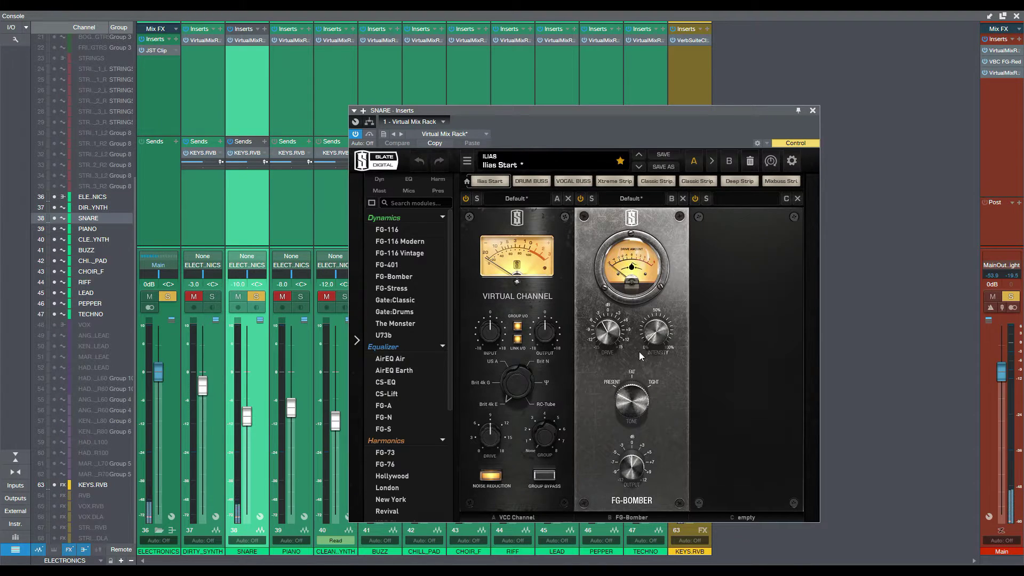
Close the SNARE Inserts window and solo PIANO alongside the SNARE
click(812, 110)
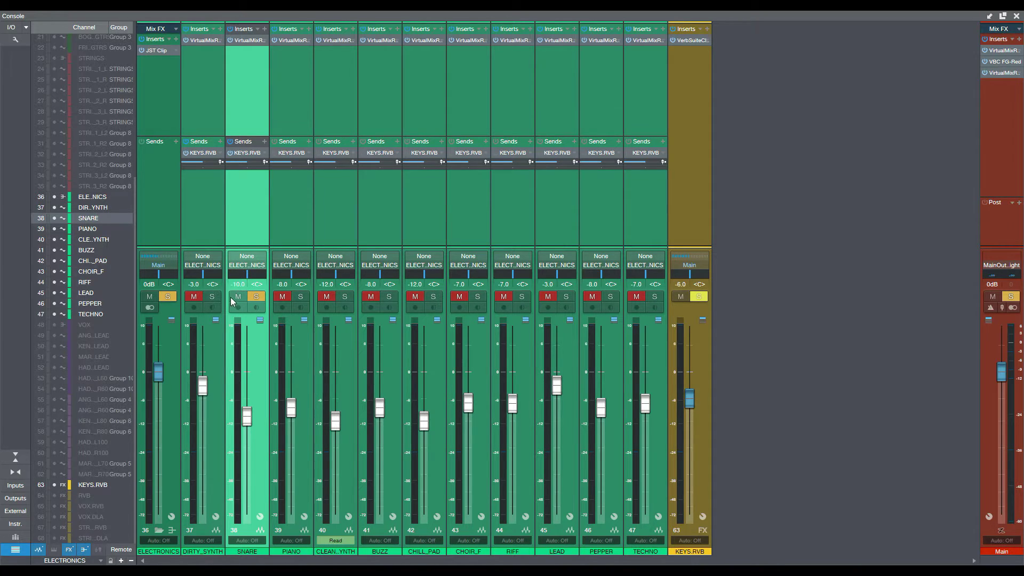
click(301, 297)
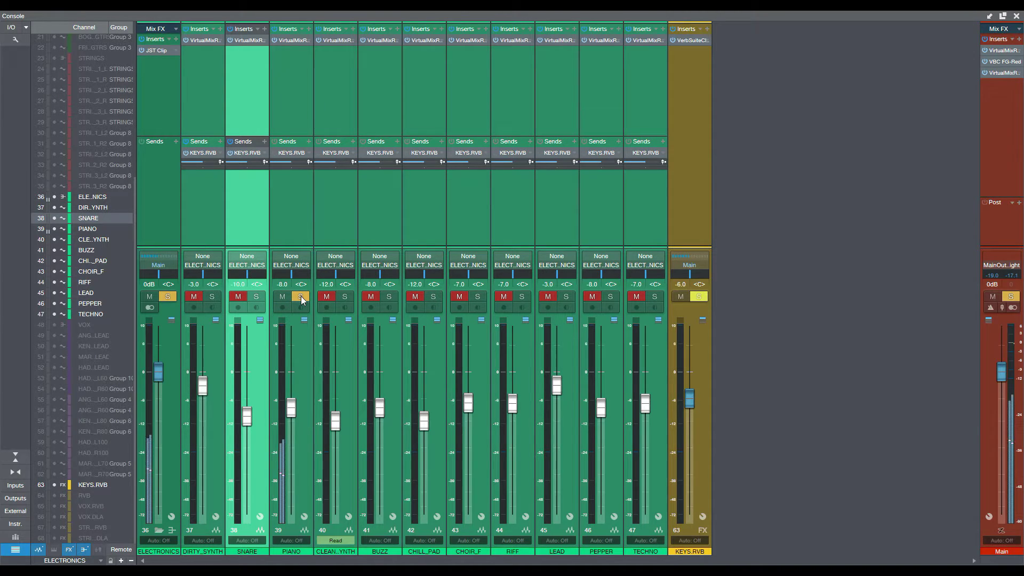
Open PIANO's Virtual Mix Rack, power it on, and close the rack window
click(286, 40)
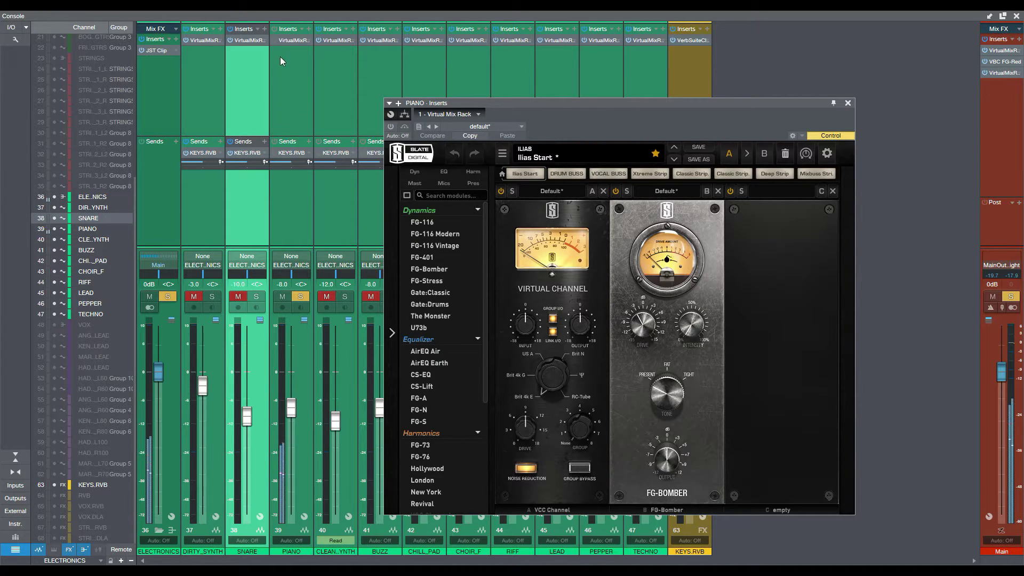
click(273, 40)
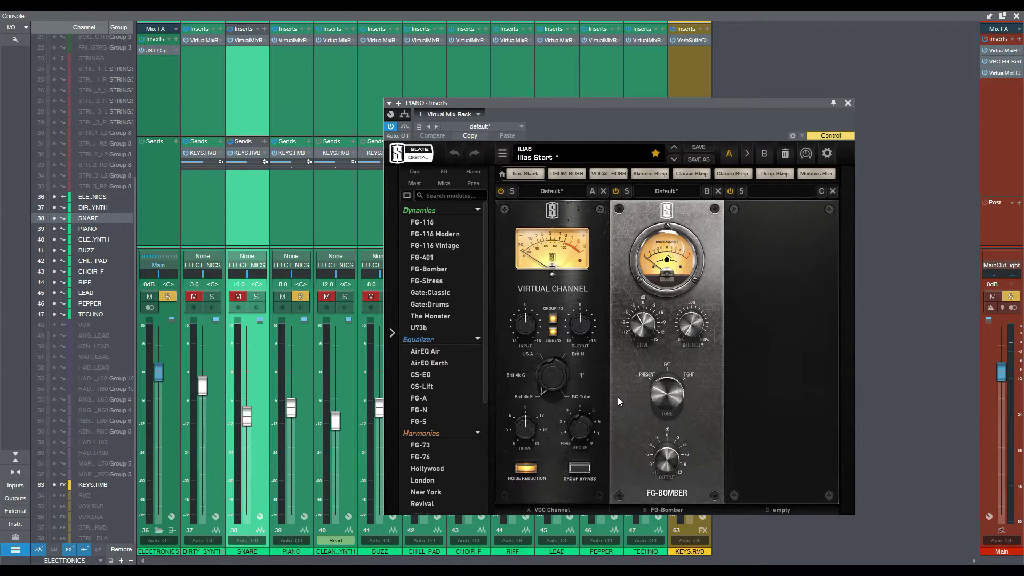
click(847, 104)
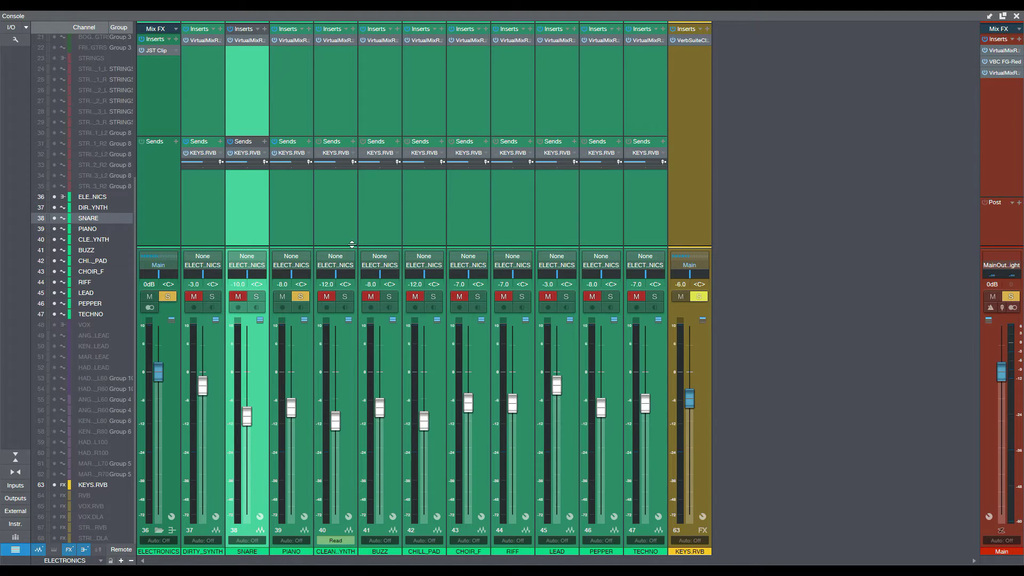
Make CLEAN_SYNTH the only soloed channel and play from bar 103, mixer showing
click(337, 137)
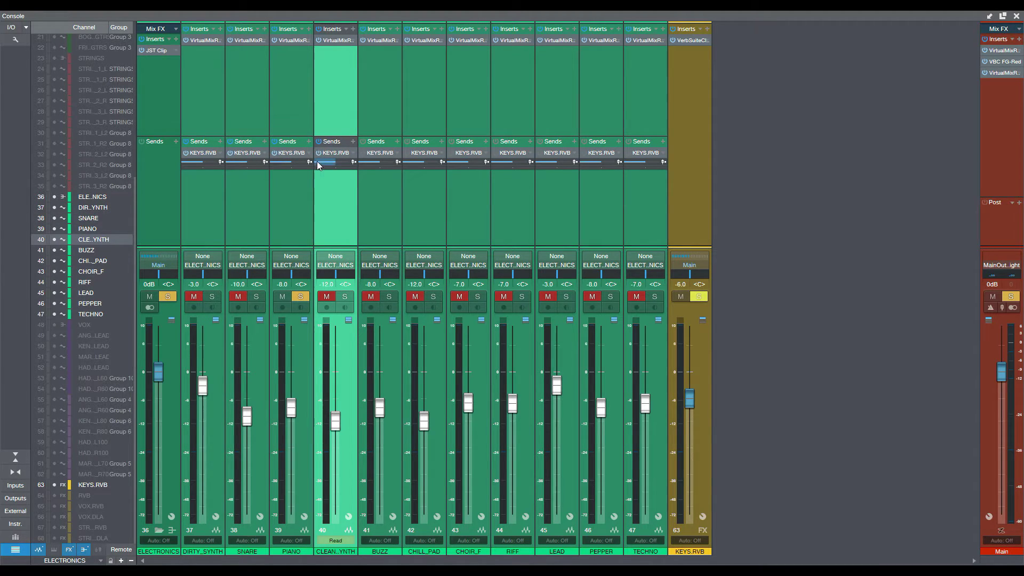
click(346, 297)
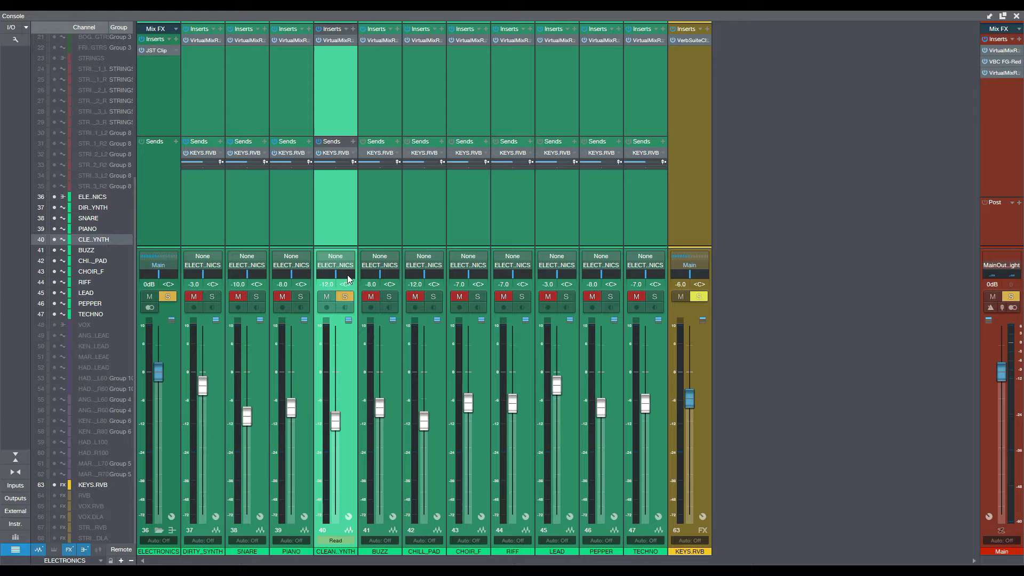
key(F3)
key(w)
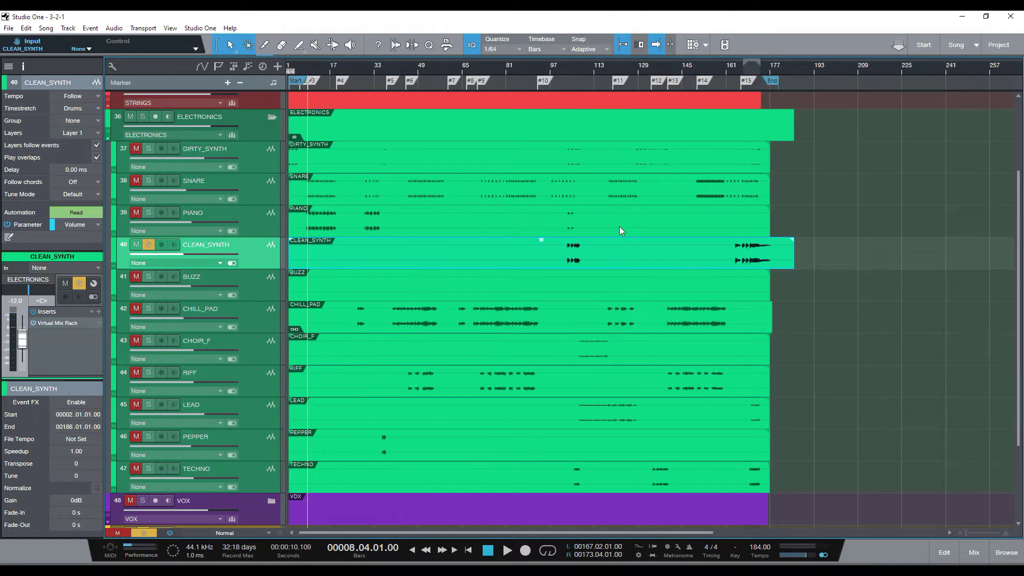
click(567, 69)
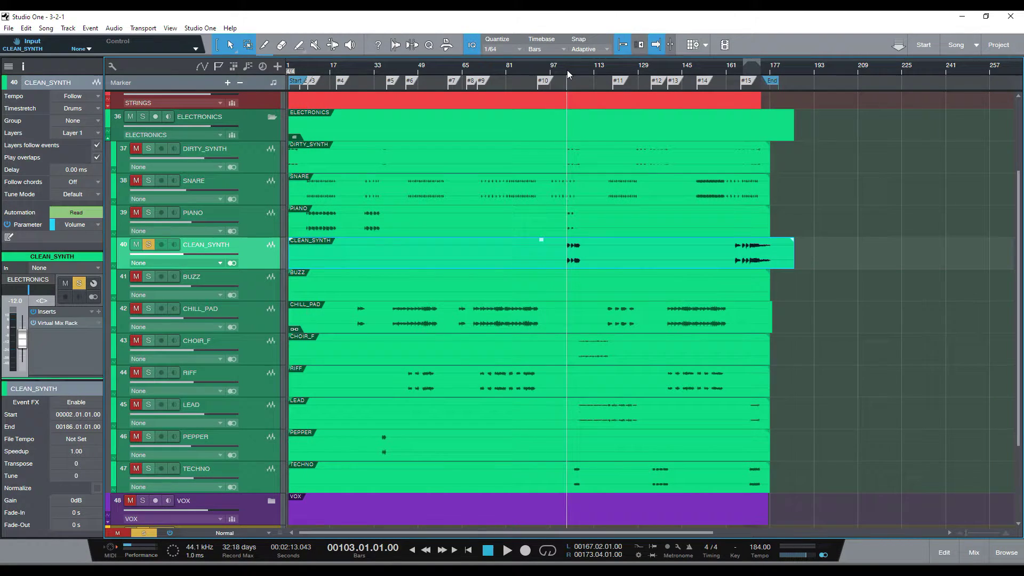
key(e)
key(e)
key(space)
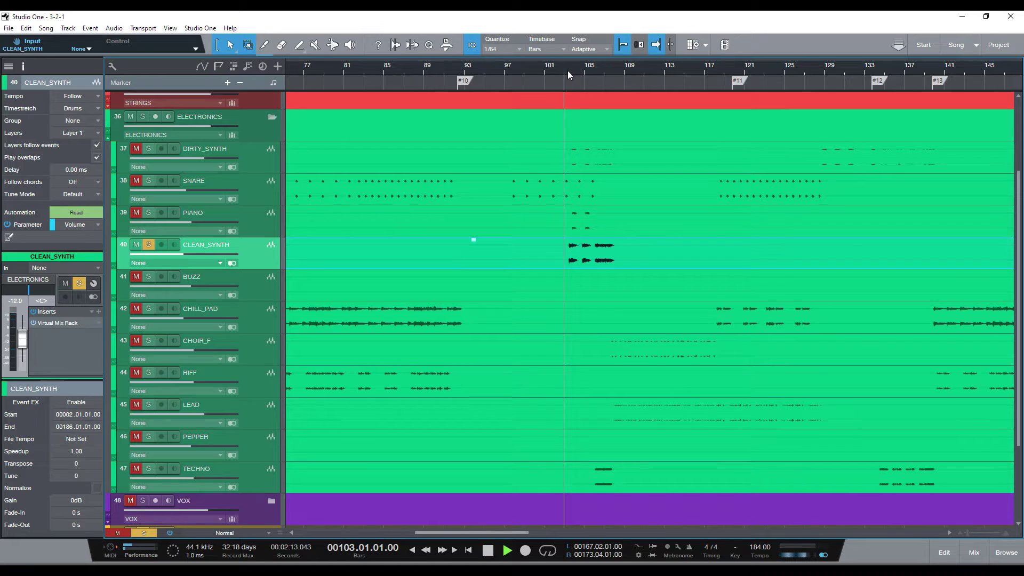
key(F3)
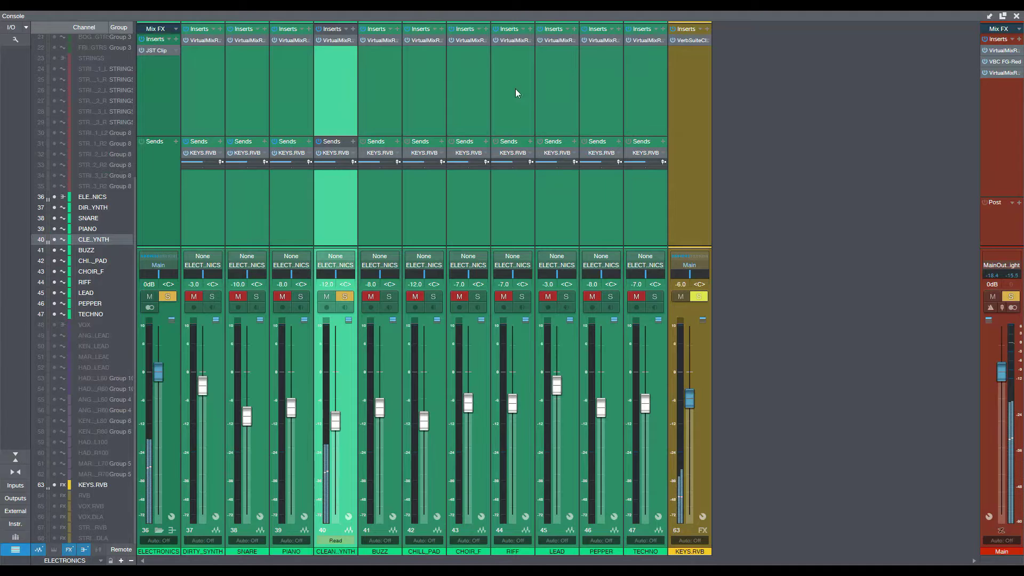
Raise the FG-Bomber Intensity on CLEAN_SYNTH's Virtual Mix Rack to about 80%
double_click(328, 40)
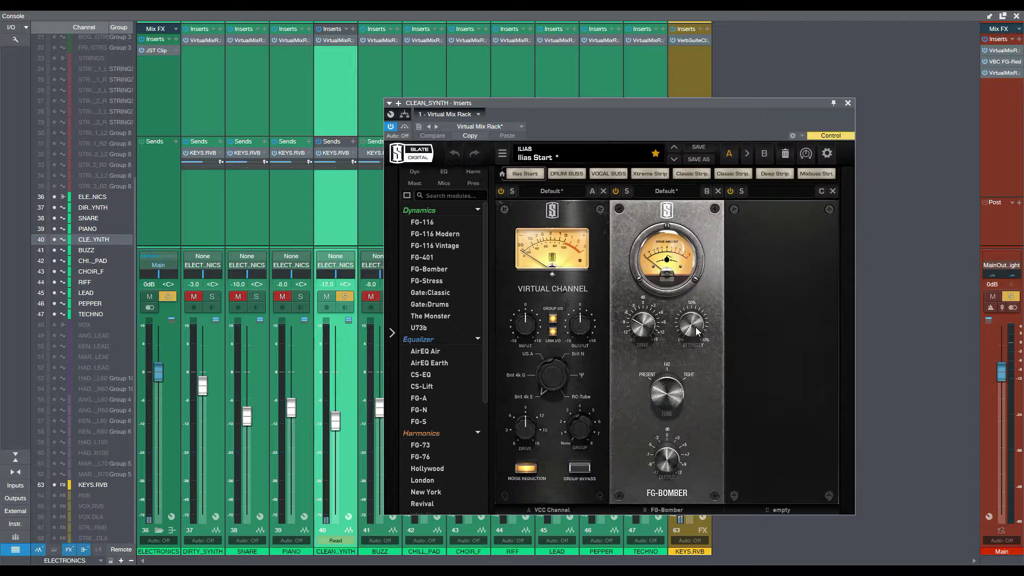
scroll(692, 328, up, 5)
mouse_move(690, 328)
mouse_down()
mouse_move(693, 237)
mouse_move(682, 338)
mouse_up()
scroll(688, 332, up, 1)
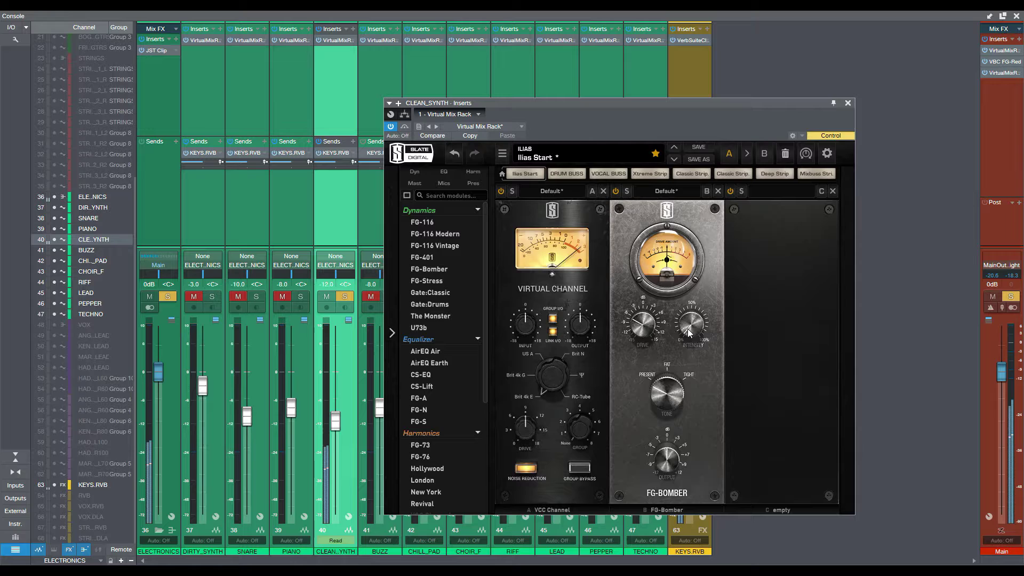
Compare CLEAN_SYNTH with inserts and sends bypassed, re-enable both, and close the window
click(319, 142)
click(318, 28)
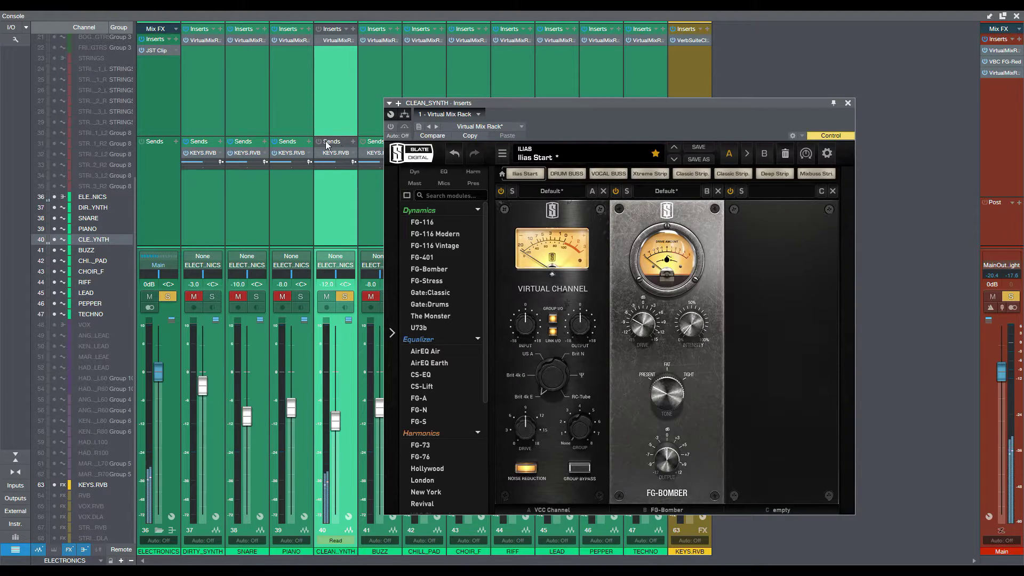
click(320, 141)
click(319, 28)
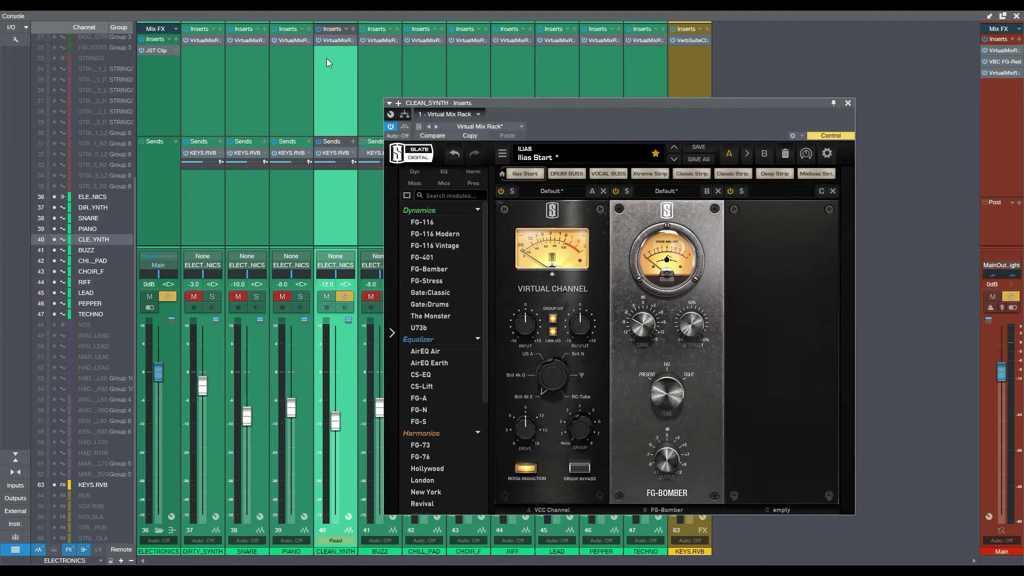
click(848, 103)
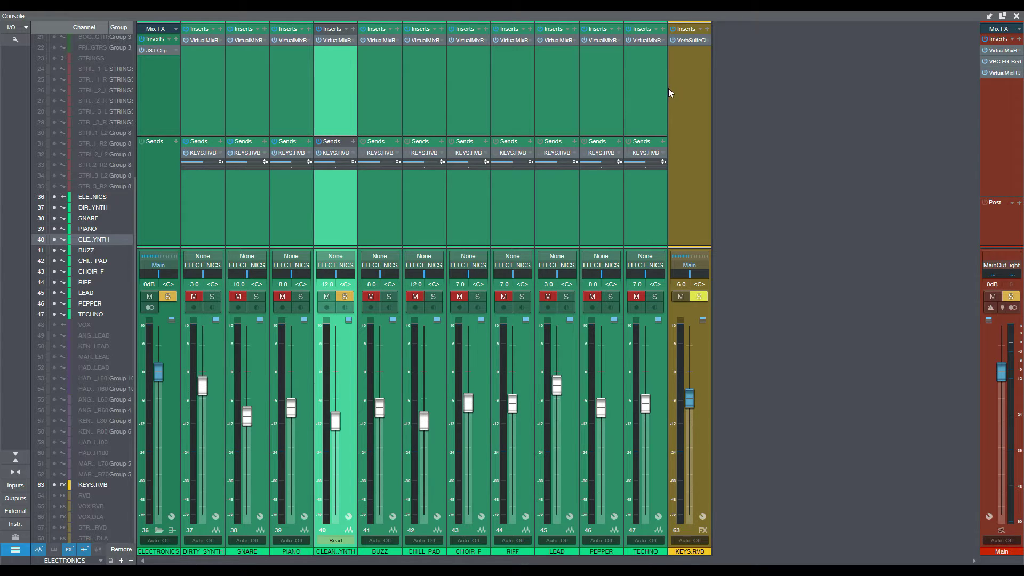
Make BUZZ the soloed channel and view the whole song in the arrangement
click(373, 110)
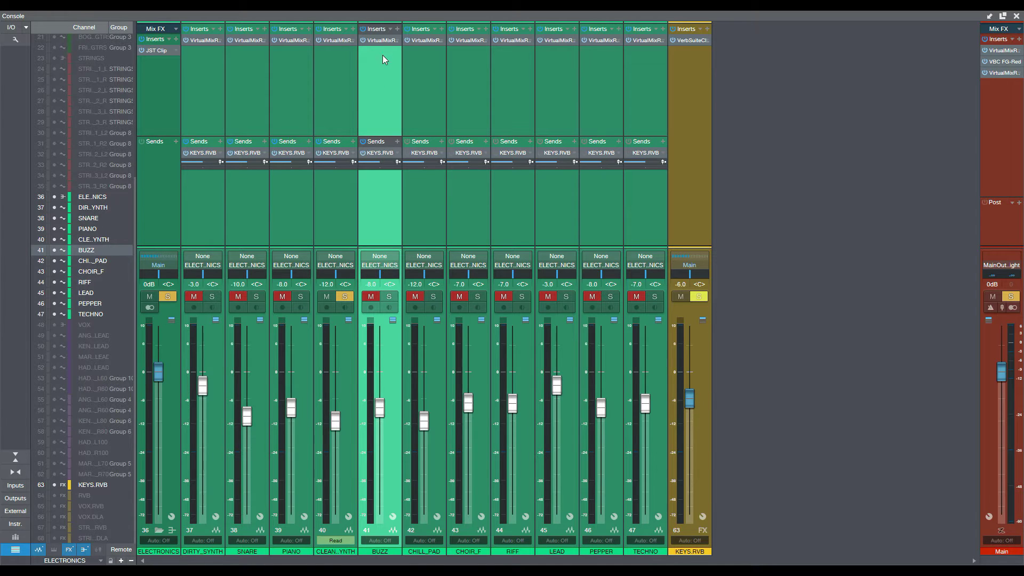
click(389, 296)
key(F3)
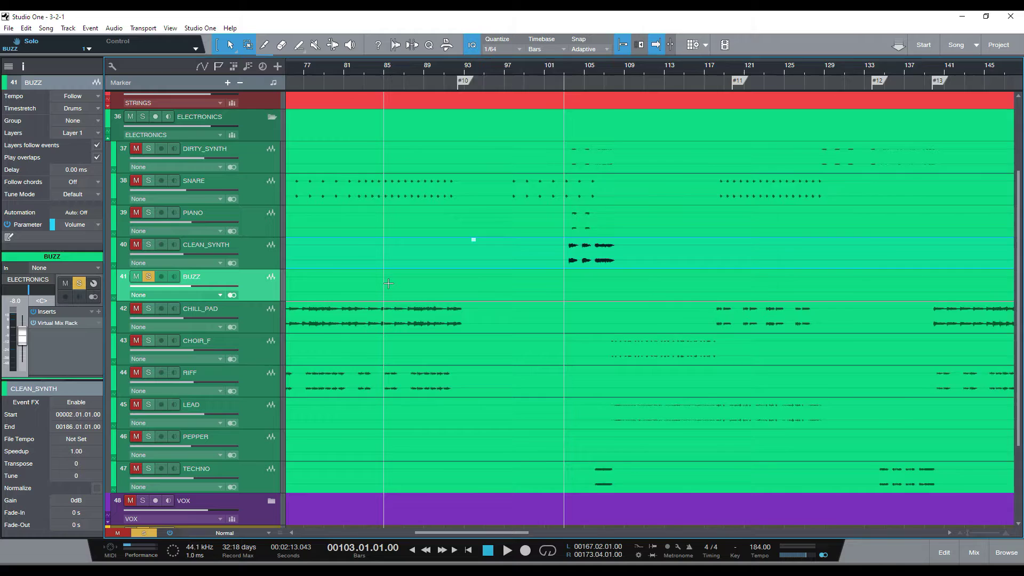
key(z)
Boost the BUZZ event gain to +6 dB, undo back to 0 dB, and enlarge track heights
click(395, 289)
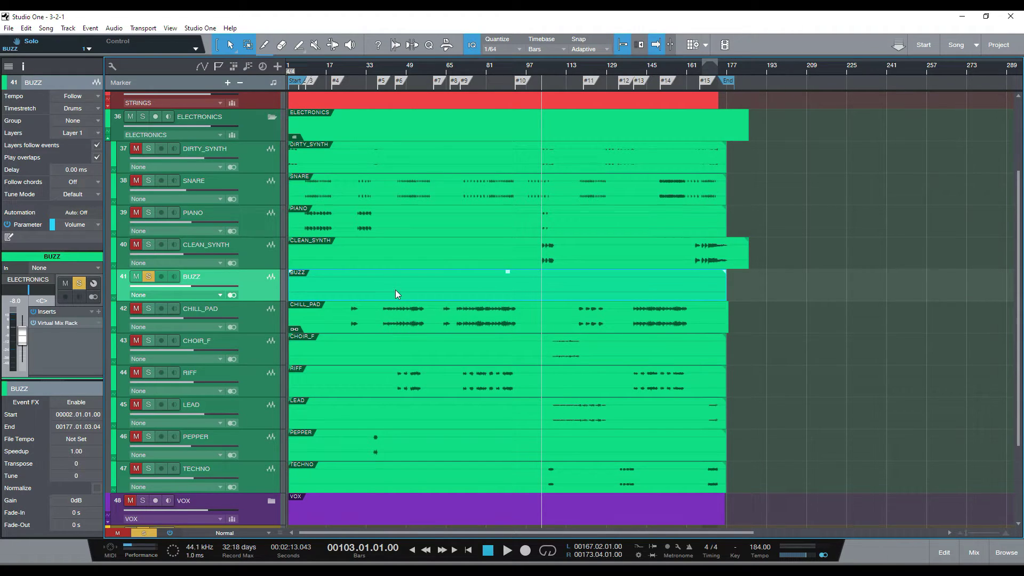
key(ctrl+Up)
key(ctrl+z)
key(shift+e)
key(shift+e)
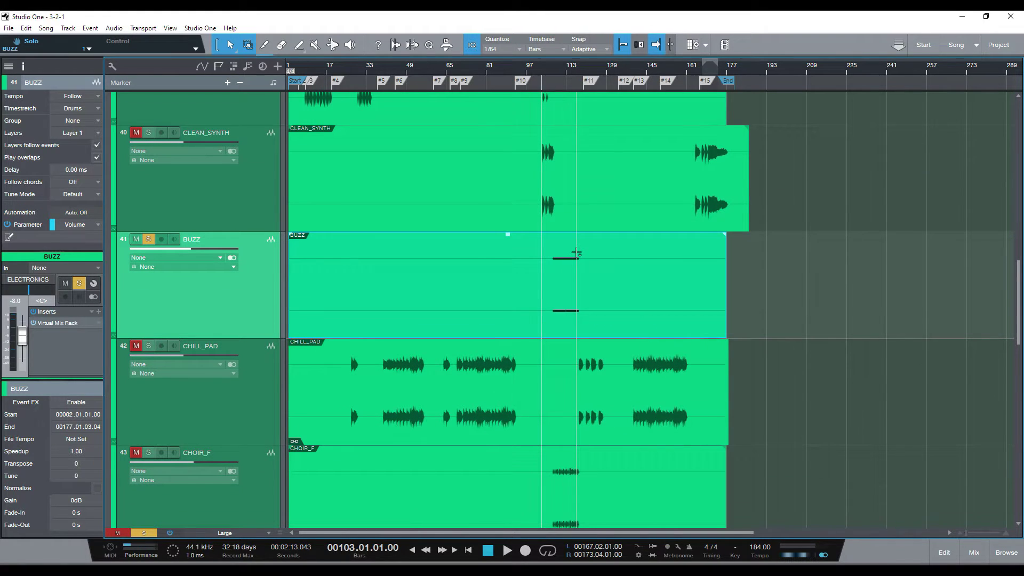
Play from bar 107 with the mixer console showing again
key(KP_Add)
key(space)
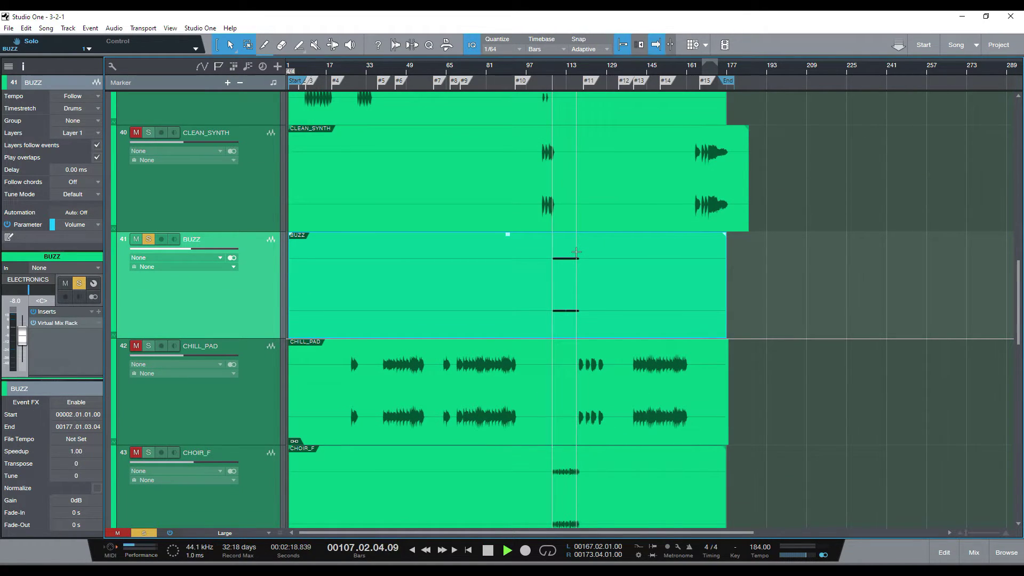
key(F3)
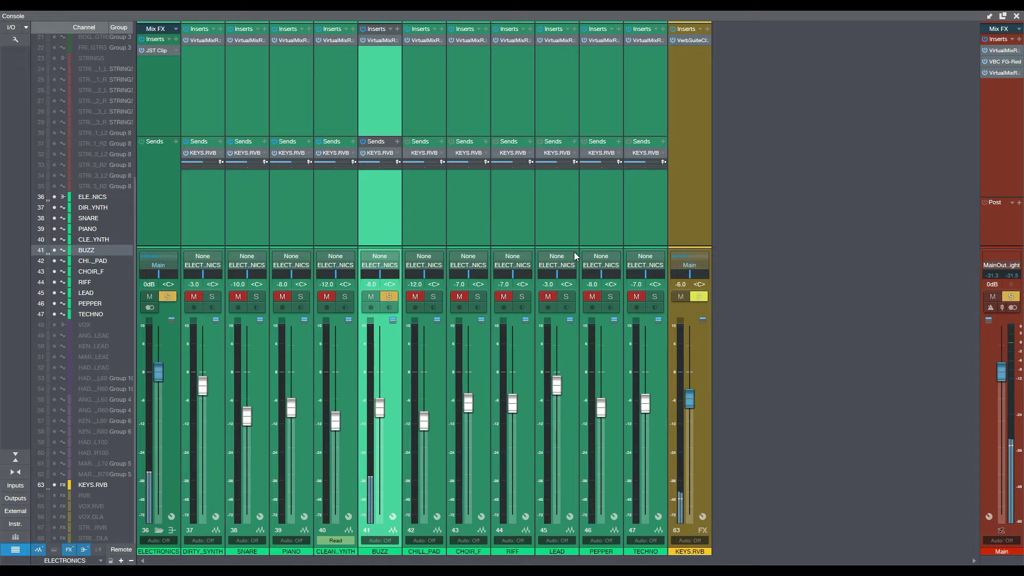
A/B BUZZ's inserts, then set its FG-Bomber Drive to 6.43 dB and close the rack
click(363, 29)
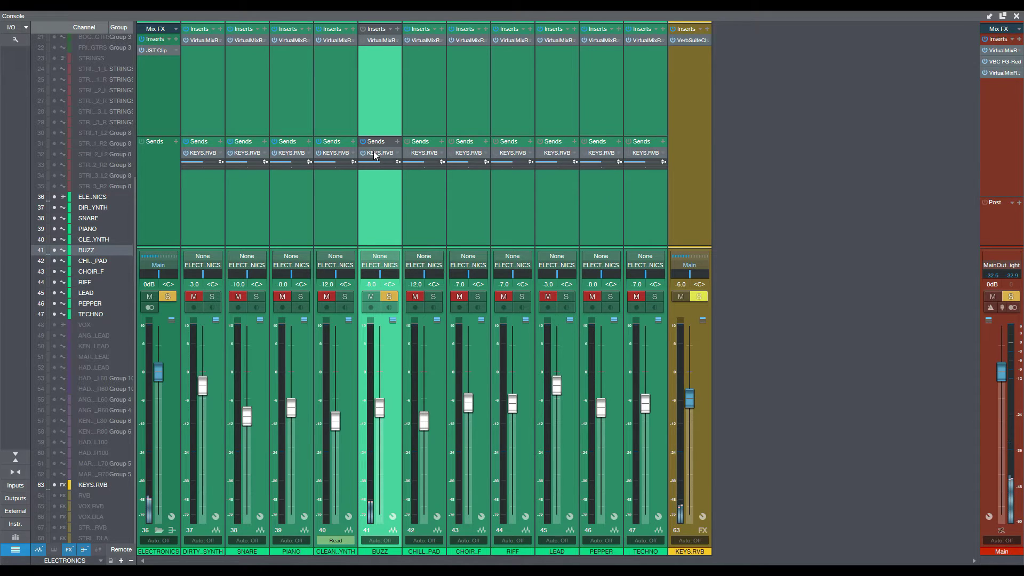
click(365, 40)
click(385, 40)
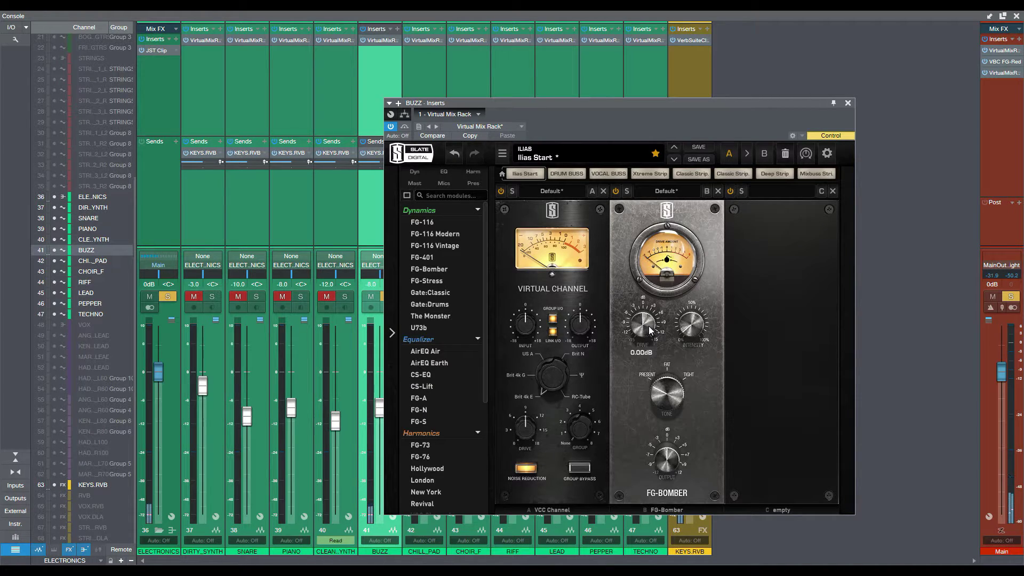
mouse_move(639, 316)
mouse_move(644, 325)
mouse_down()
mouse_move(641, 295)
mouse_move(644, 305)
mouse_move(693, 314)
mouse_move(705, 248)
mouse_move(696, 247)
mouse_move(689, 316)
mouse_move(648, 330)
mouse_up()
click(848, 103)
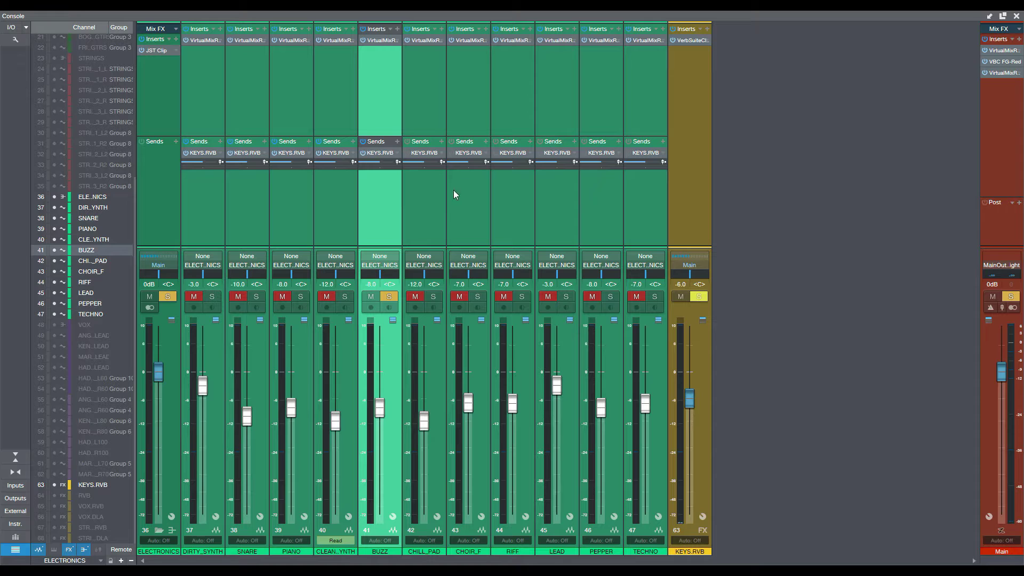
Solo CHILL_PAD in place of BUZZ, select its track, and set the playhead near bar 66
click(430, 298)
key(F3)
scroll(429, 298, down, 2)
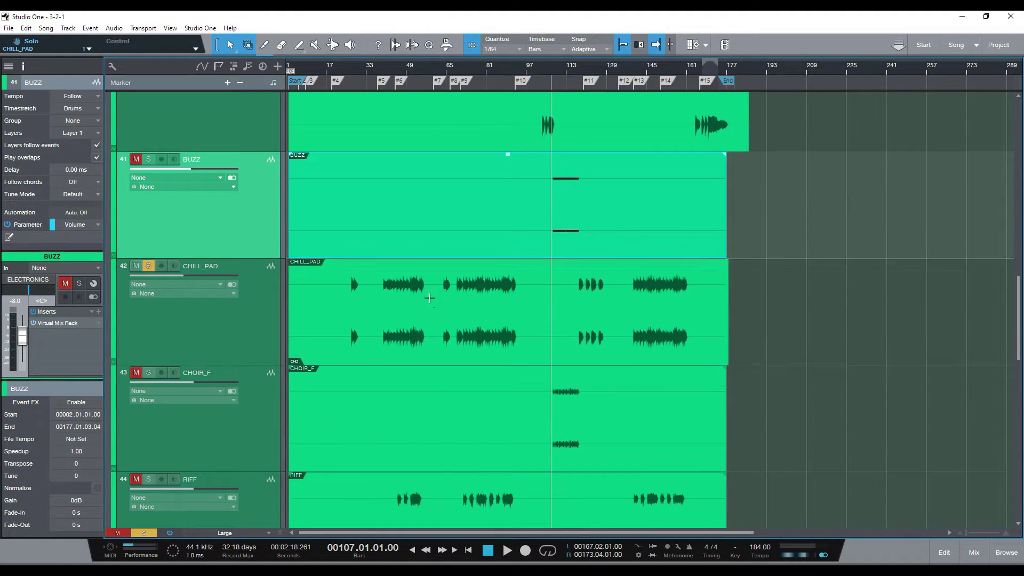
key(Down)
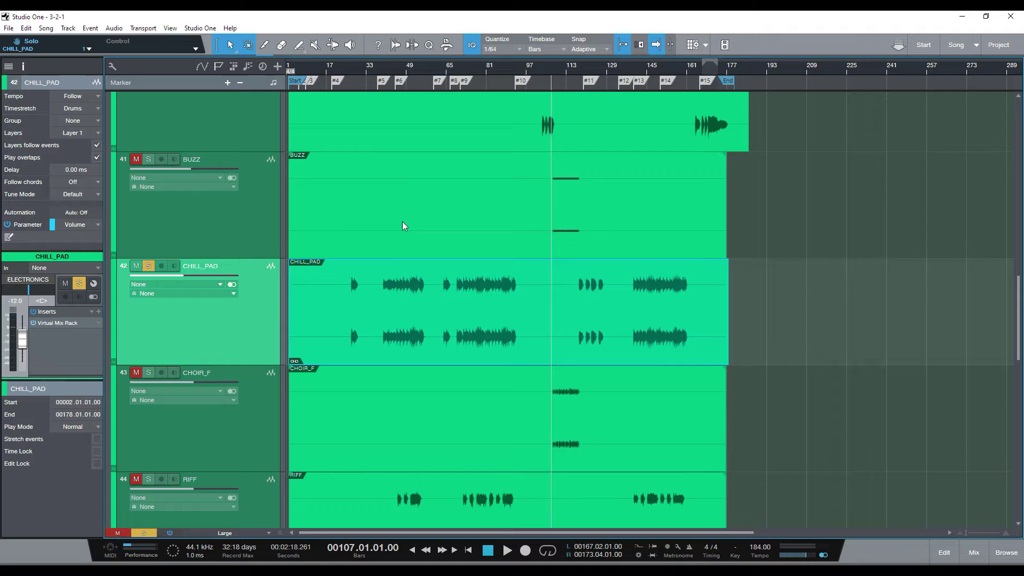
click(454, 73)
click(449, 73)
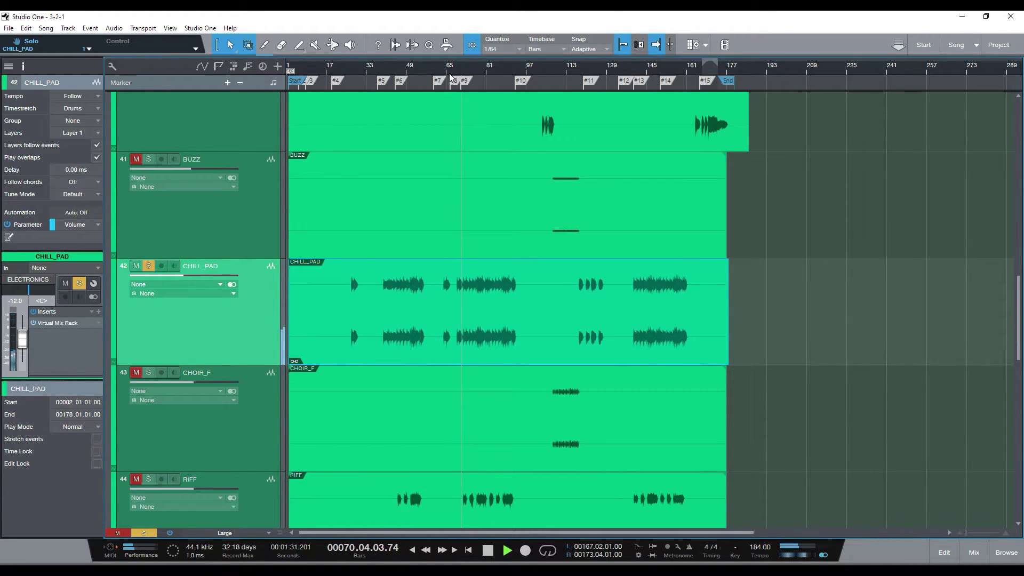
In the mixer, open and close CHILL_PAD's Virtual Mix Rack settings
key(F3)
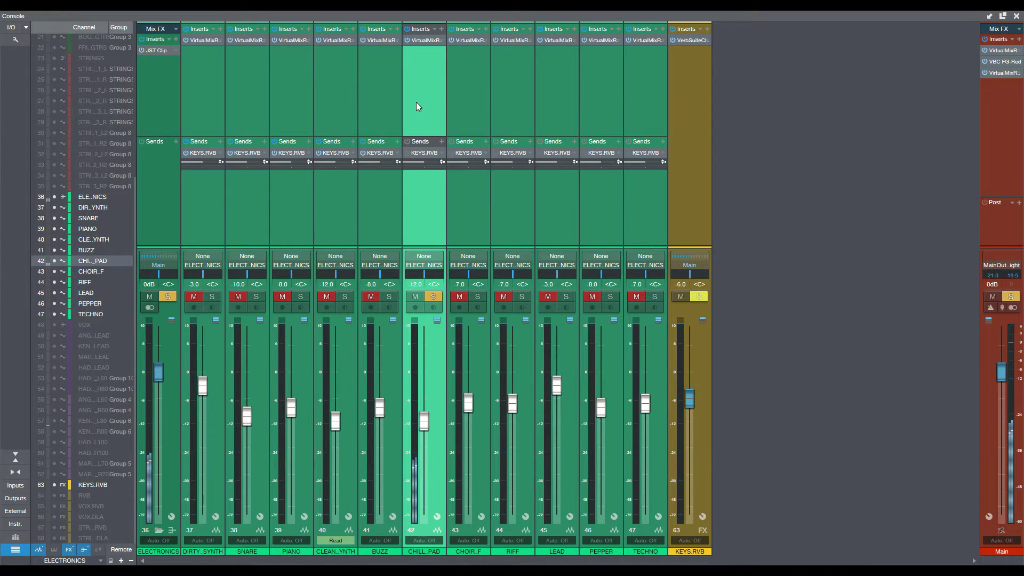
click(421, 42)
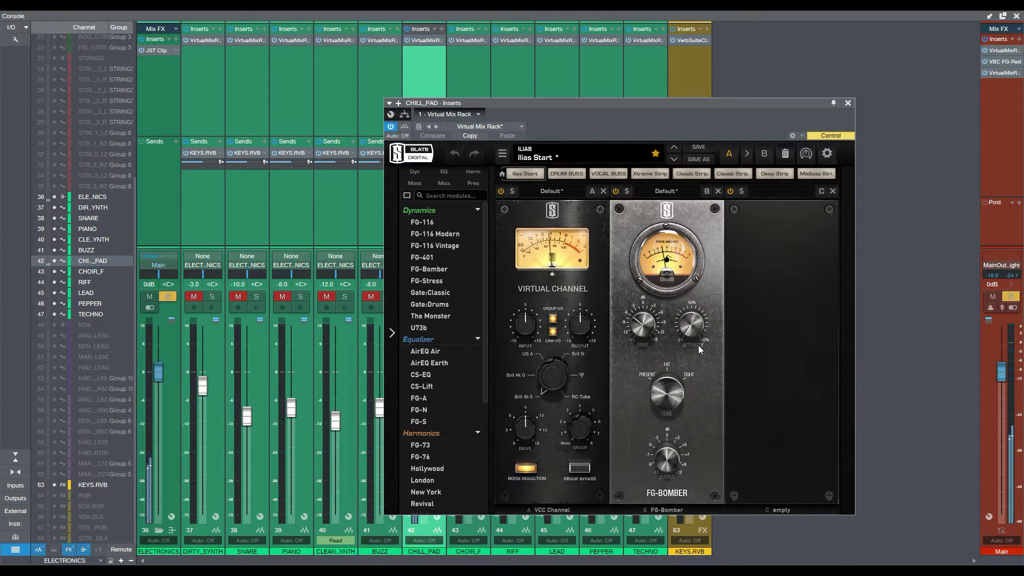
click(848, 103)
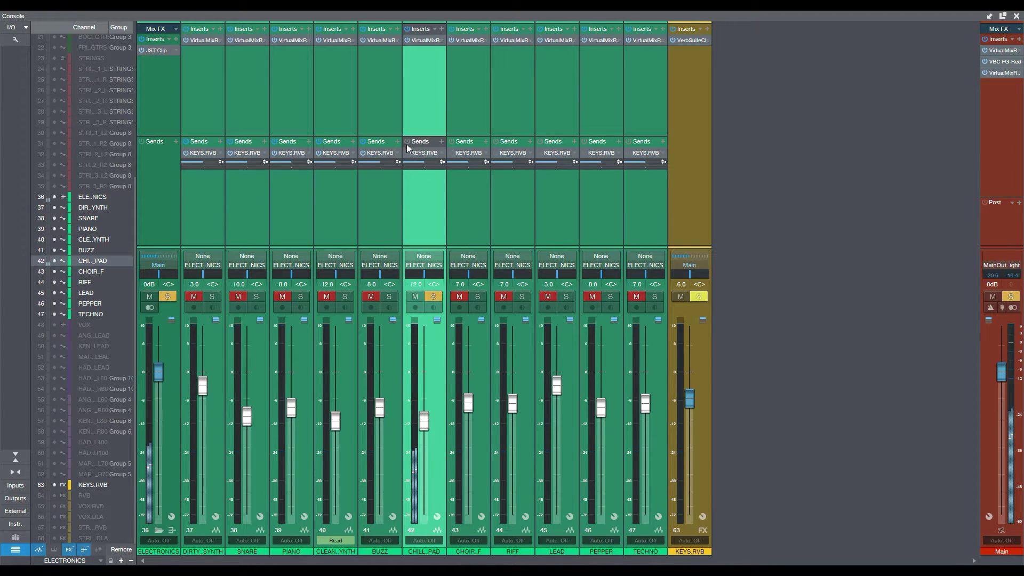
Select CHOIR_F through TECHNO and open KEYS.RVB's VerbSuite reverb on Epic Synth Space
click(469, 203)
shift+click(635, 210)
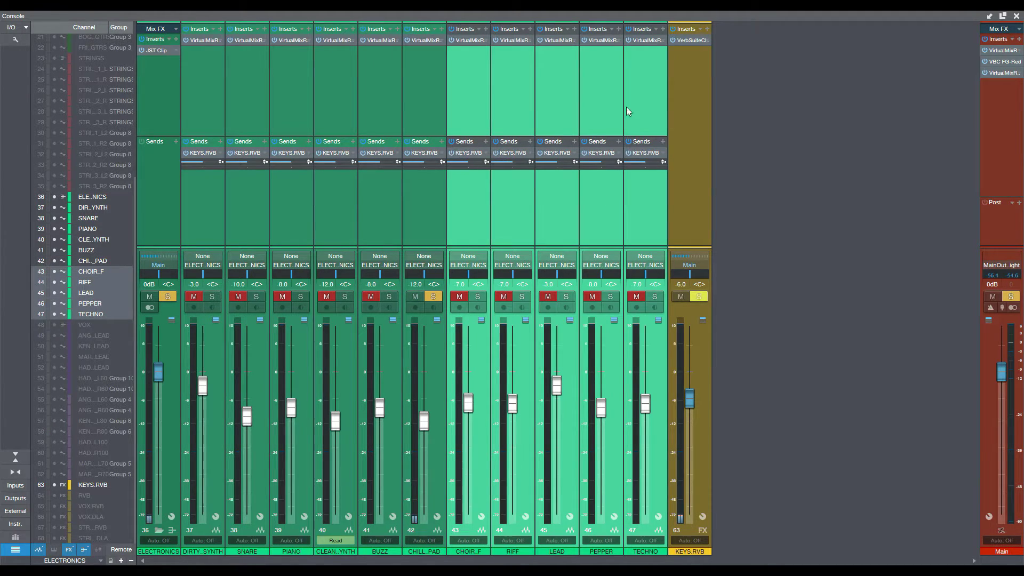
click(684, 39)
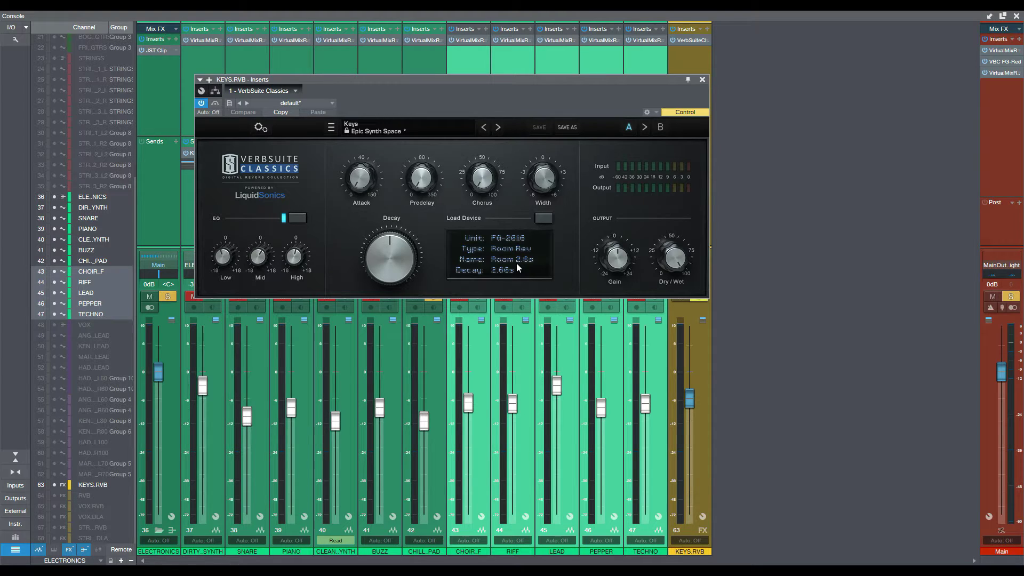
Close the reverb, solo CHOIR_F, shrink track heights, and play from bar 107
click(702, 79)
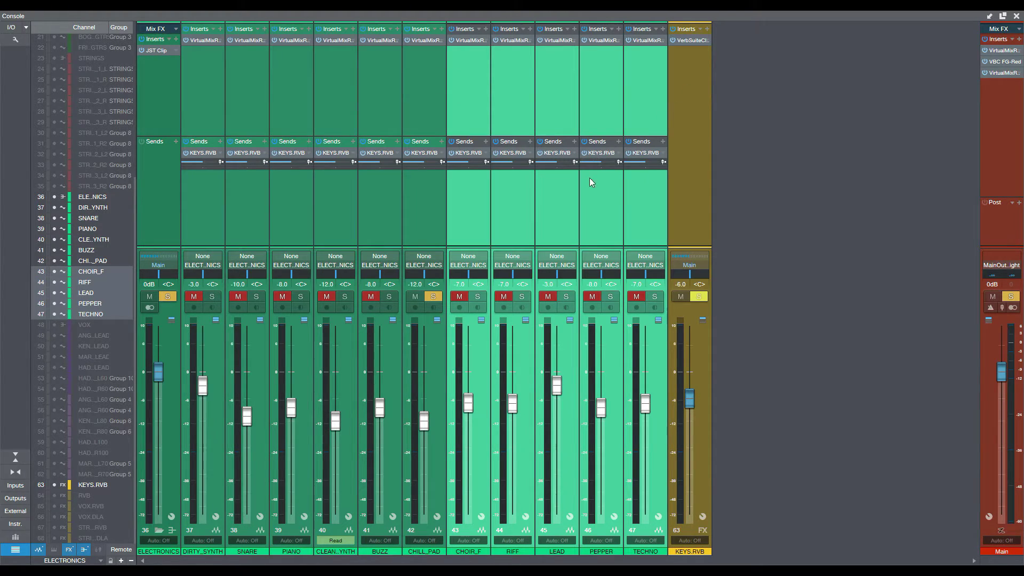
click(466, 223)
key(F3)
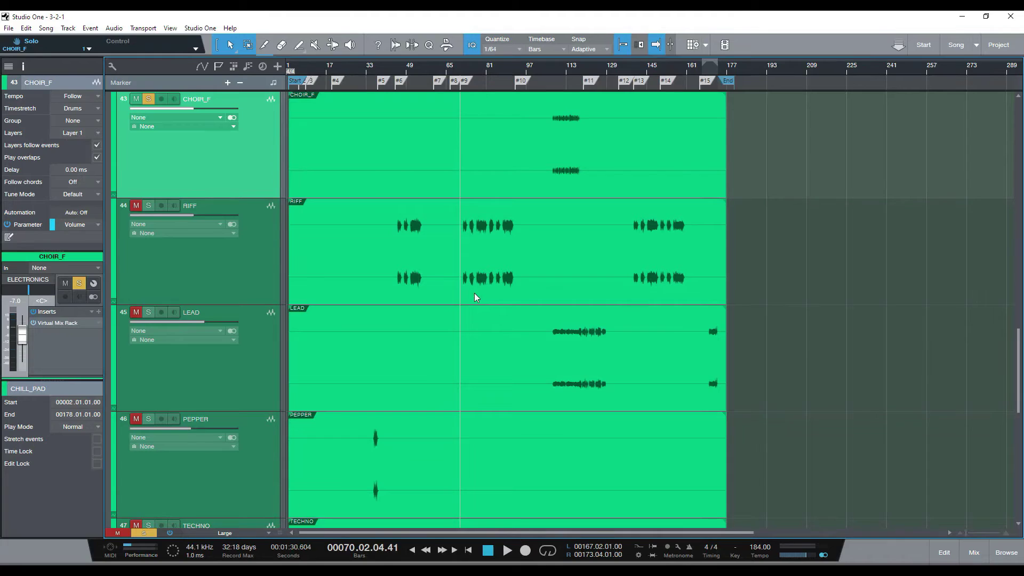
key(shift+w)
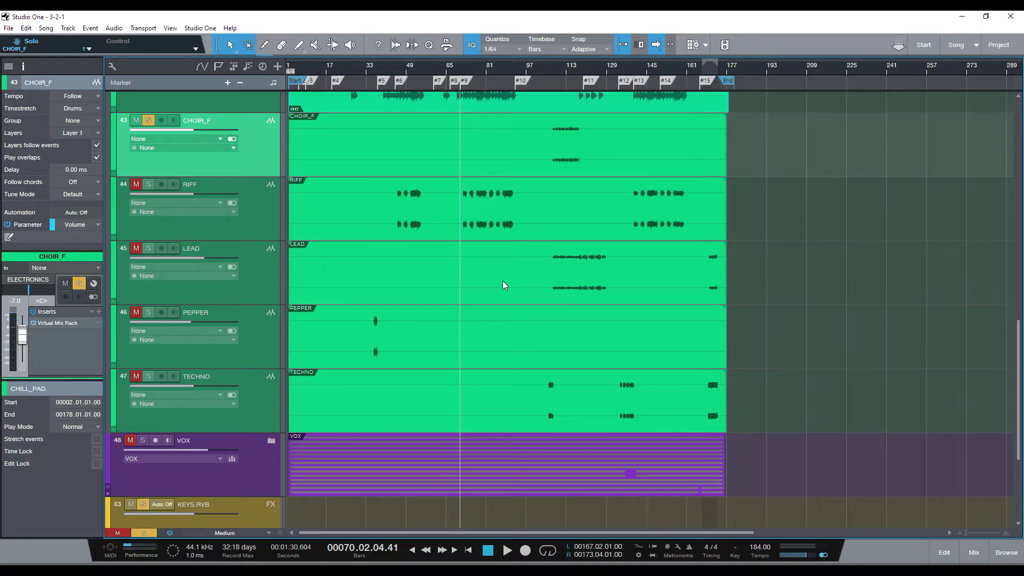
scroll(502, 281, up, 3)
click(558, 74)
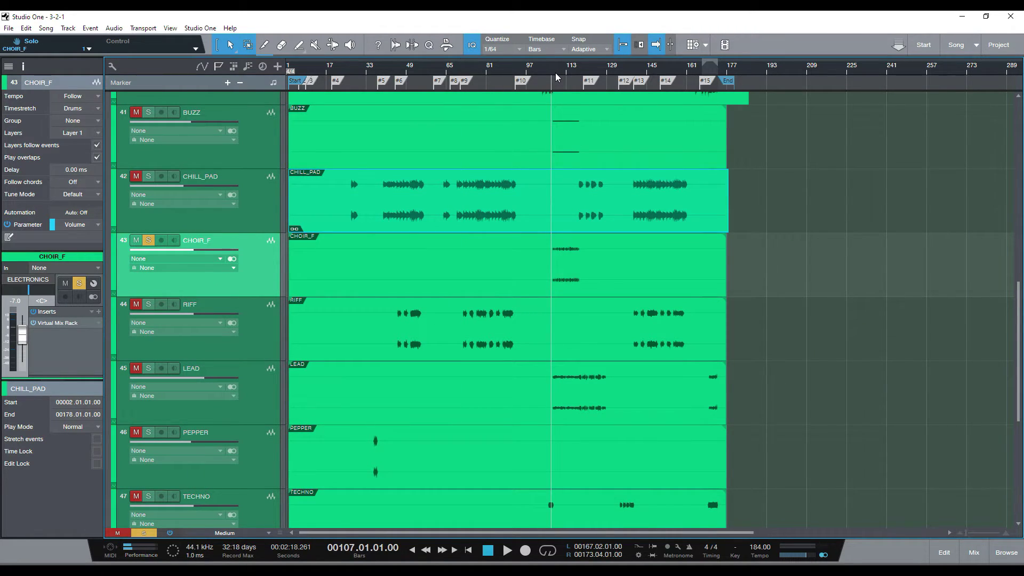
key(space)
In the mixer, bypass CHOIR_F's insert and reverb send, then re-enable both
key(F3)
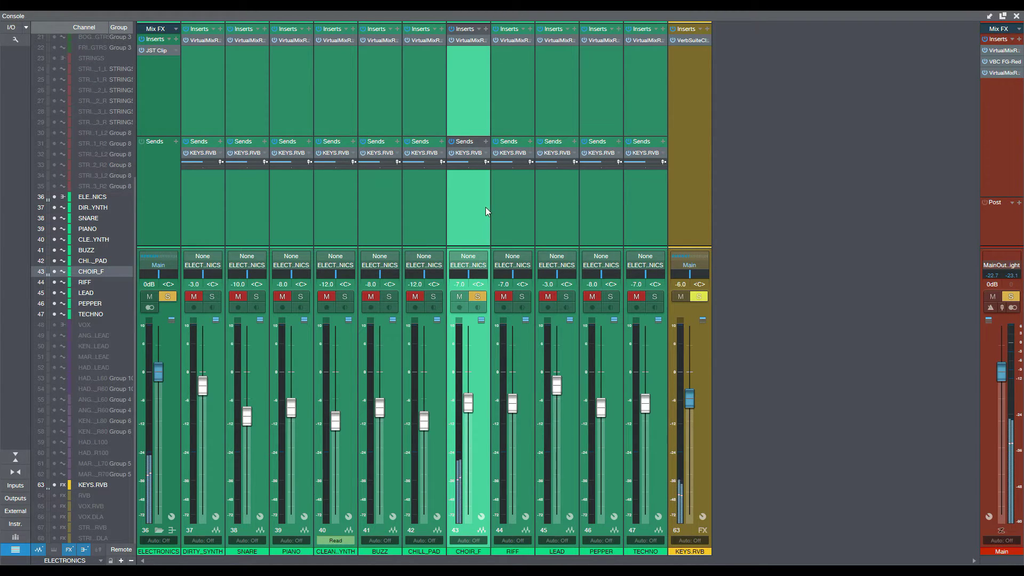
click(449, 40)
click(452, 141)
click(451, 142)
click(452, 41)
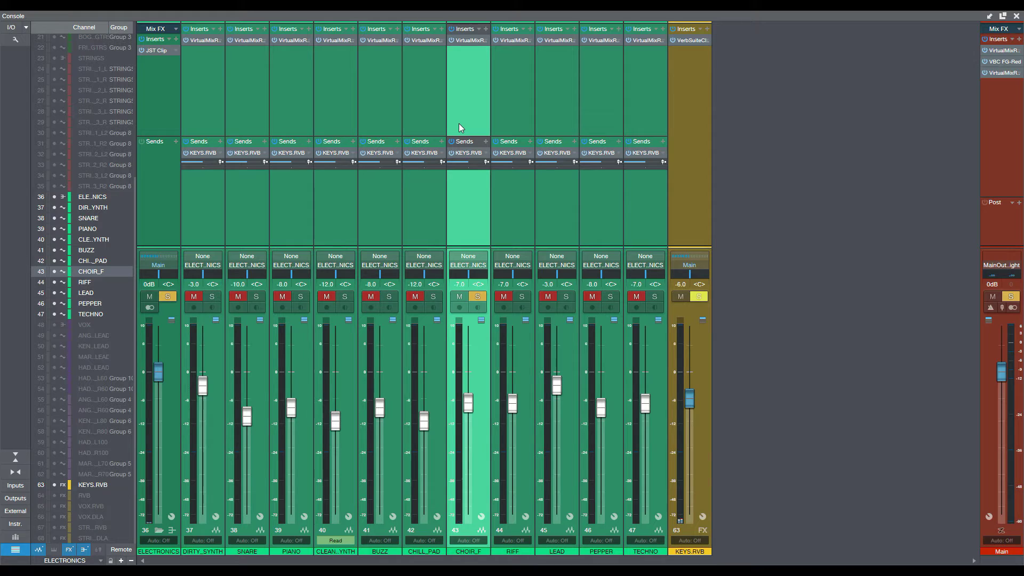
click(468, 41)
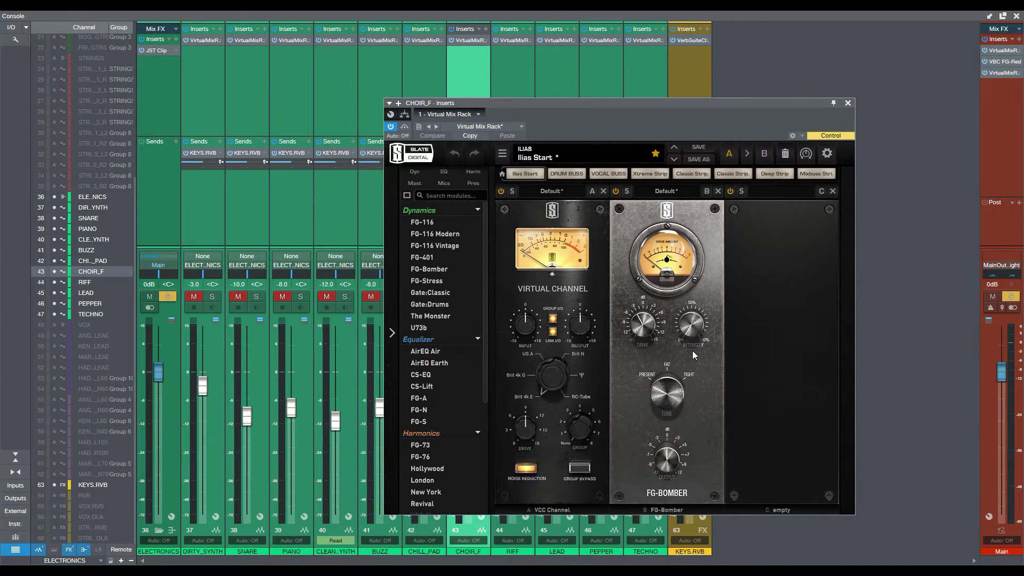
click(847, 103)
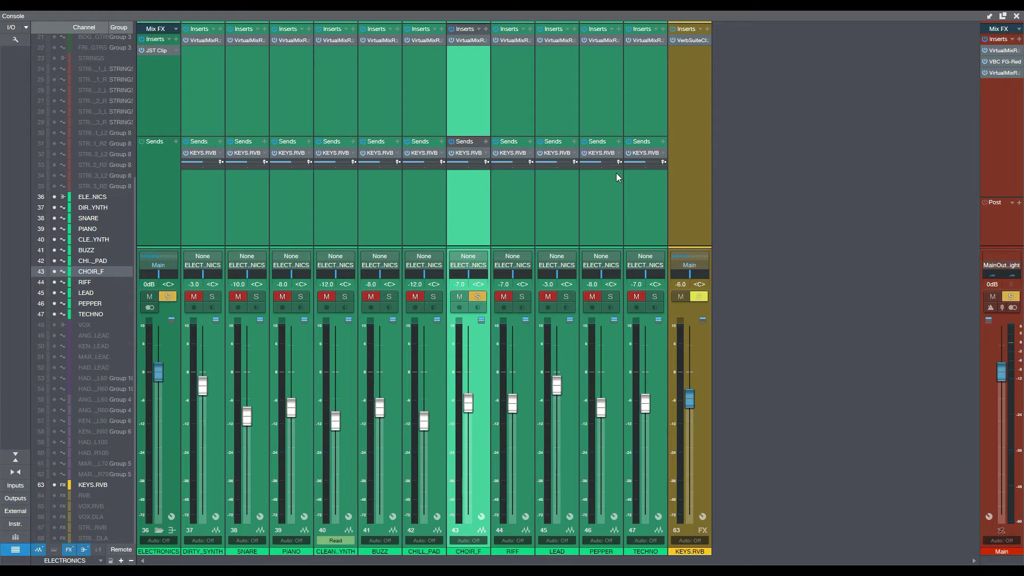
Solo RIFF instead of CHOIR_F and play from bar 72
click(521, 297)
ctrl+click(518, 297)
click(509, 77)
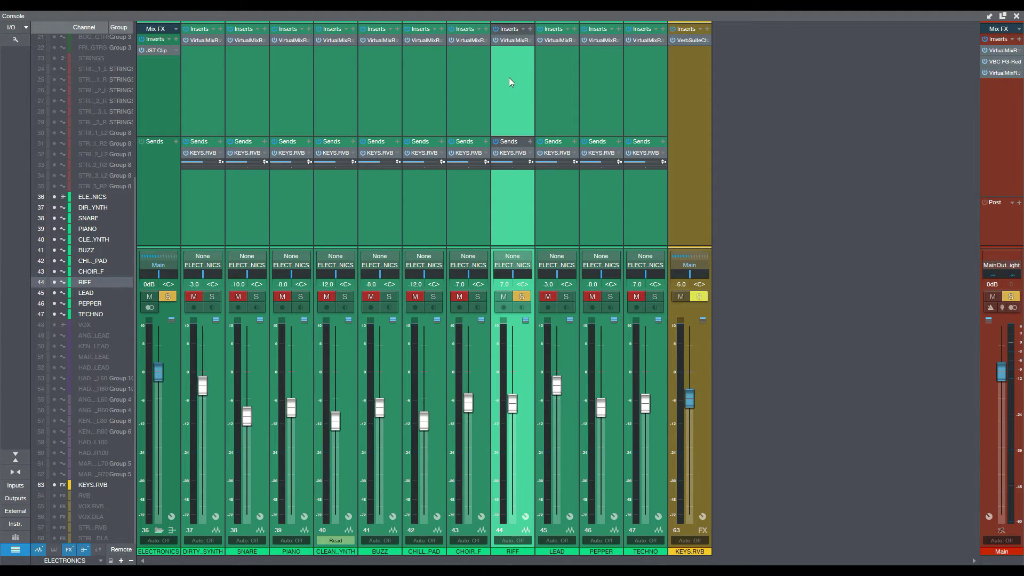
key(F3)
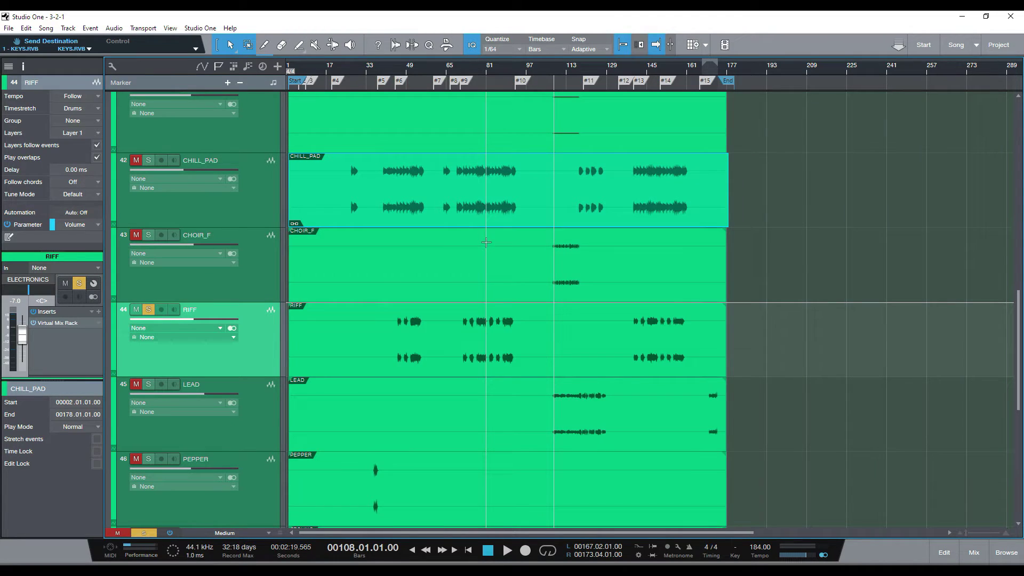
click(458, 74)
key(KP_Add)
key(KP_Add)
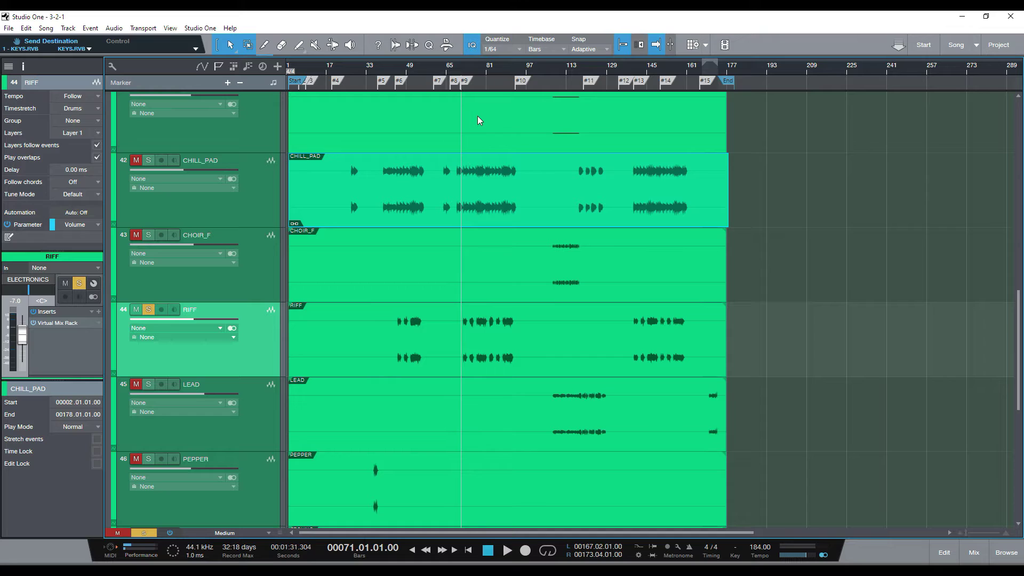
key(space)
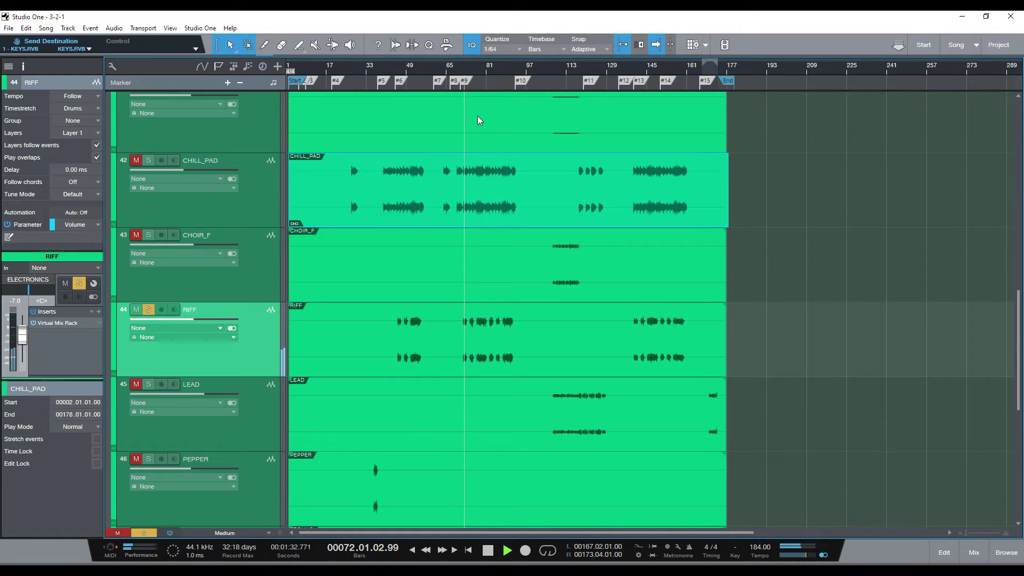
Toggle RIFF's KEYS.RVB send off and on, check the reverb window, then select LEAD
key(F3)
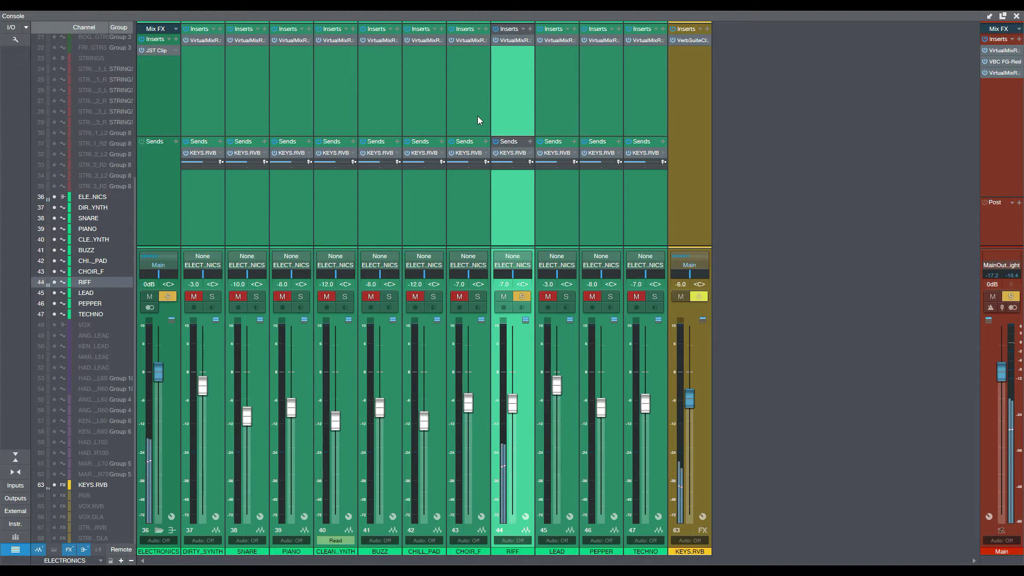
click(494, 152)
click(494, 153)
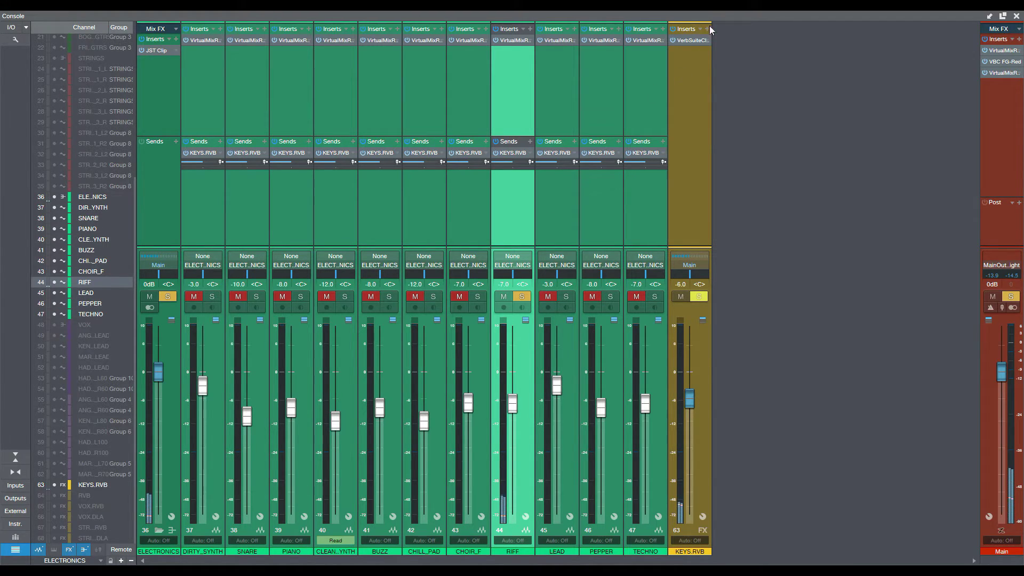
click(692, 40)
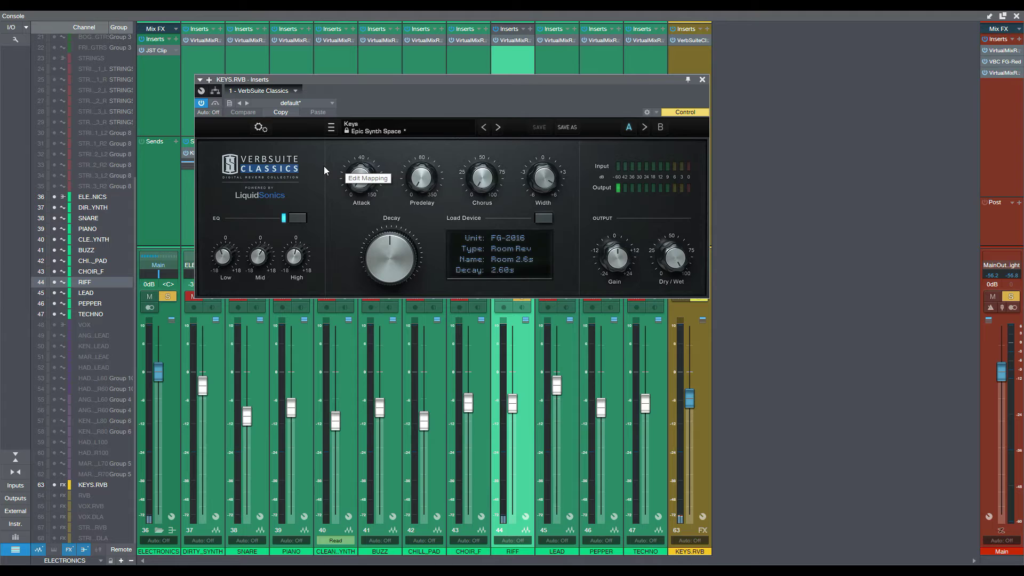
click(703, 80)
click(558, 109)
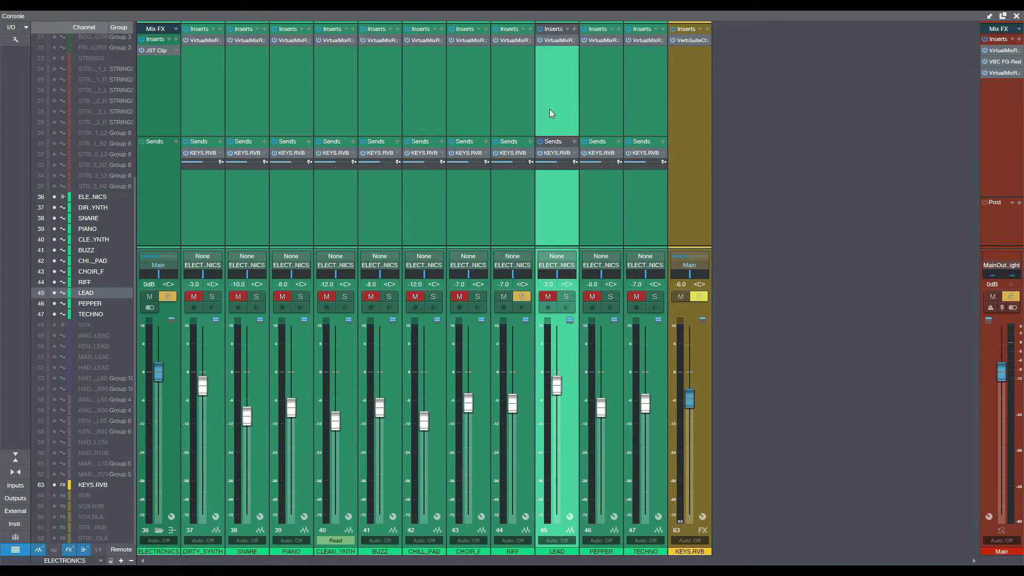
Solo LEAD instead of RIFF and play from its event at bar 108
click(566, 297)
key(F3)
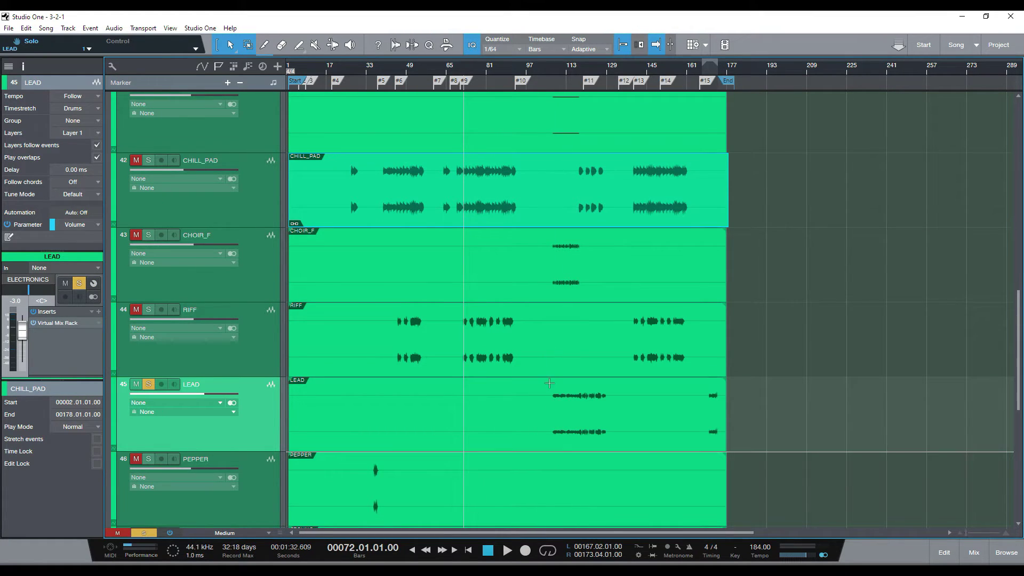
click(555, 383)
key(space)
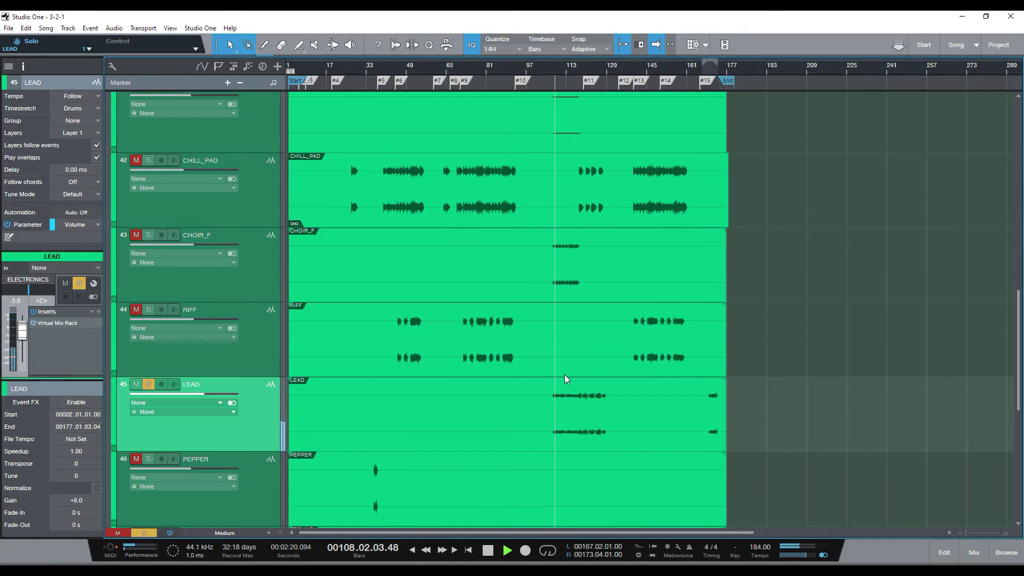
In the mixer, bypass LEAD's KEYS.RVB send and open and close the VerbSuite Classics reverb
key(F3)
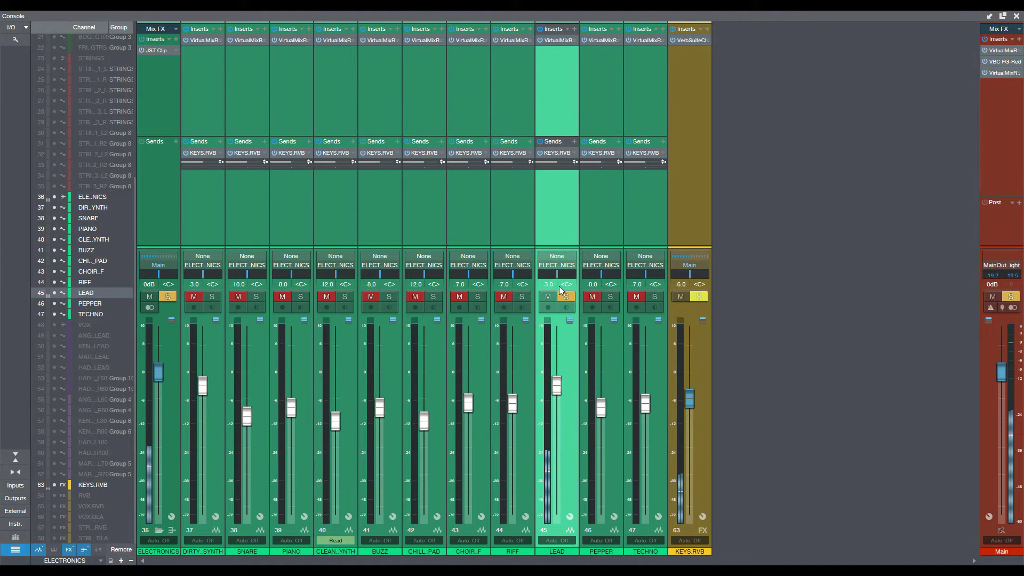
click(539, 152)
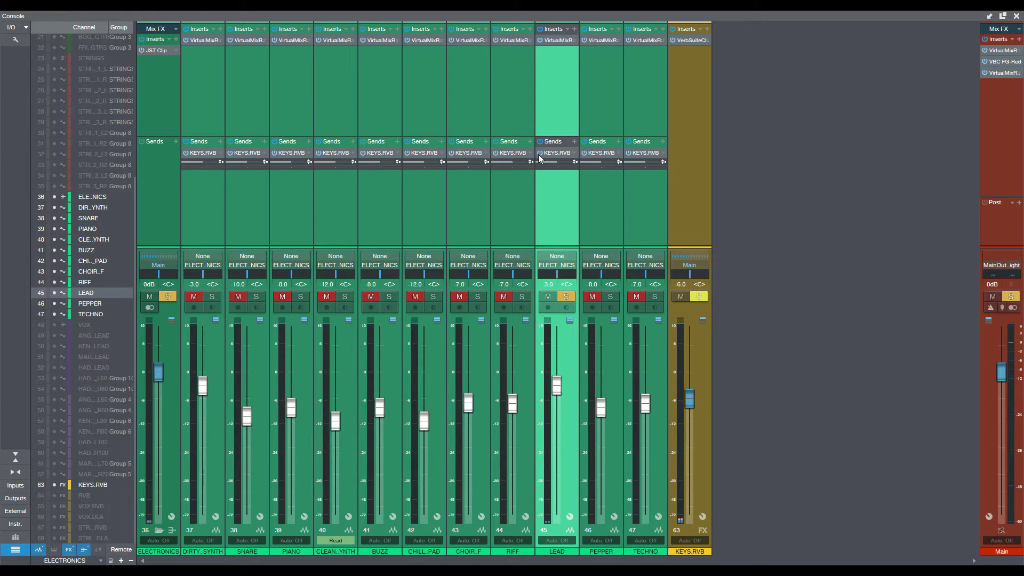
click(693, 41)
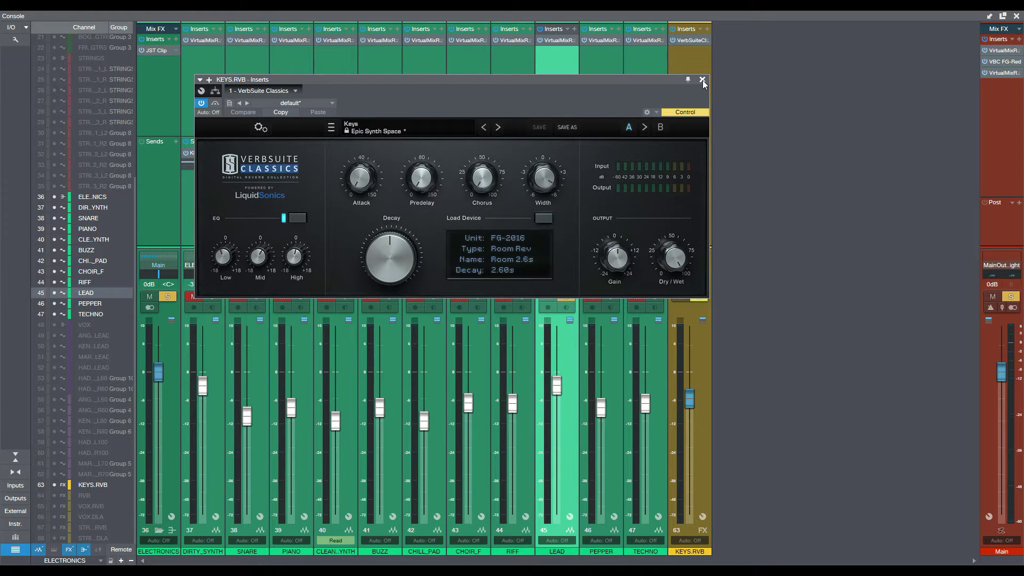
click(702, 80)
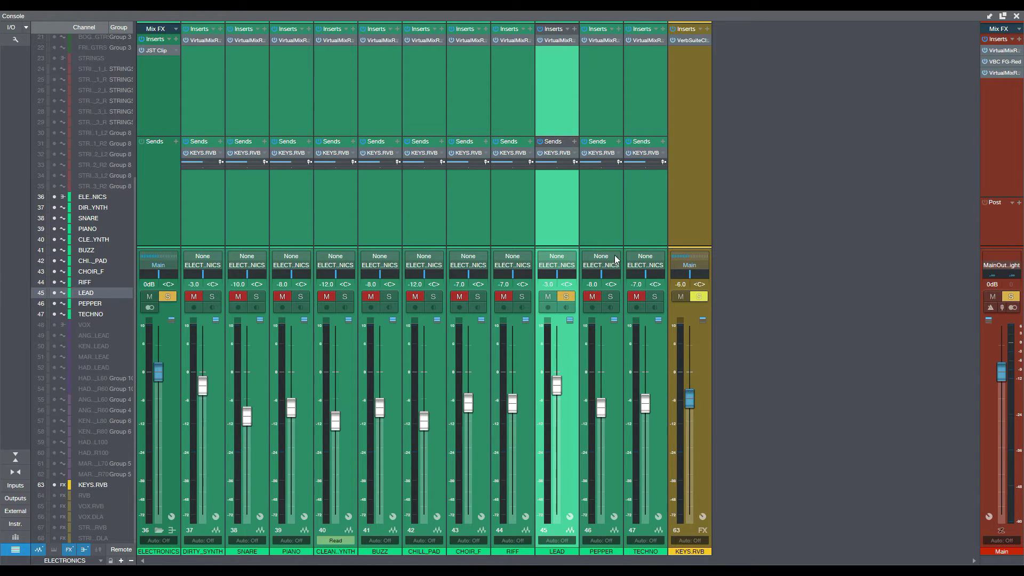
Solo PEPPER instead of LEAD and play from bar 31 in the arrangement
click(610, 297)
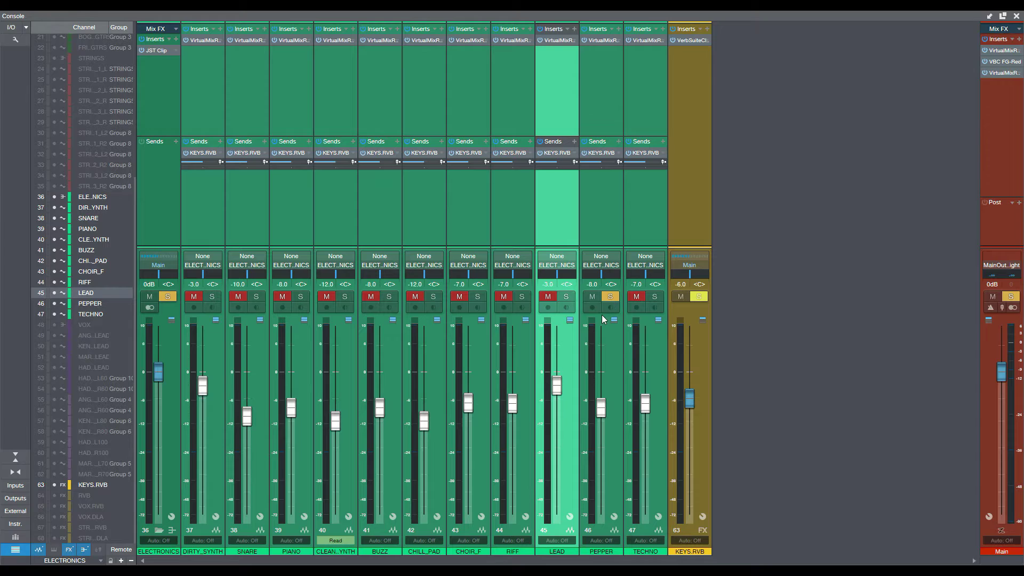
key(F3)
scroll(549, 346, down, 3)
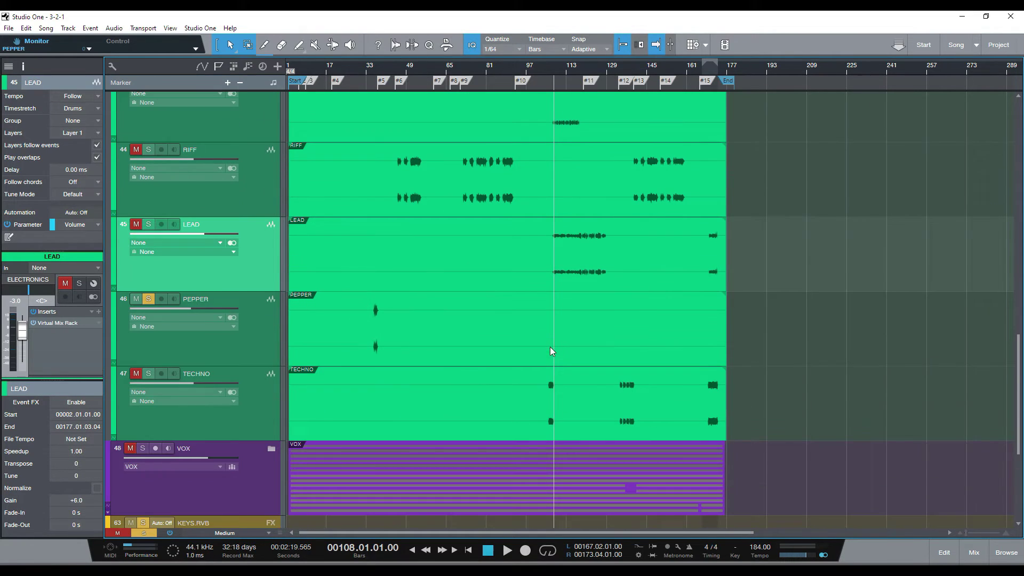
click(361, 68)
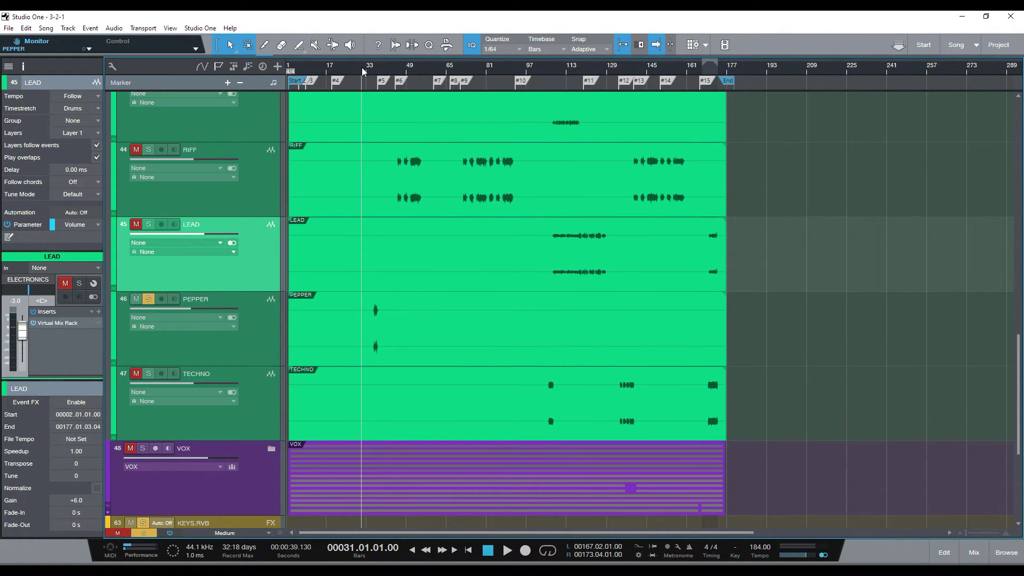
key(space)
Zoom in and replay the PEPPER passage from bar 36, then select PEPPER's strip in the mixer
key(e)
key(e)
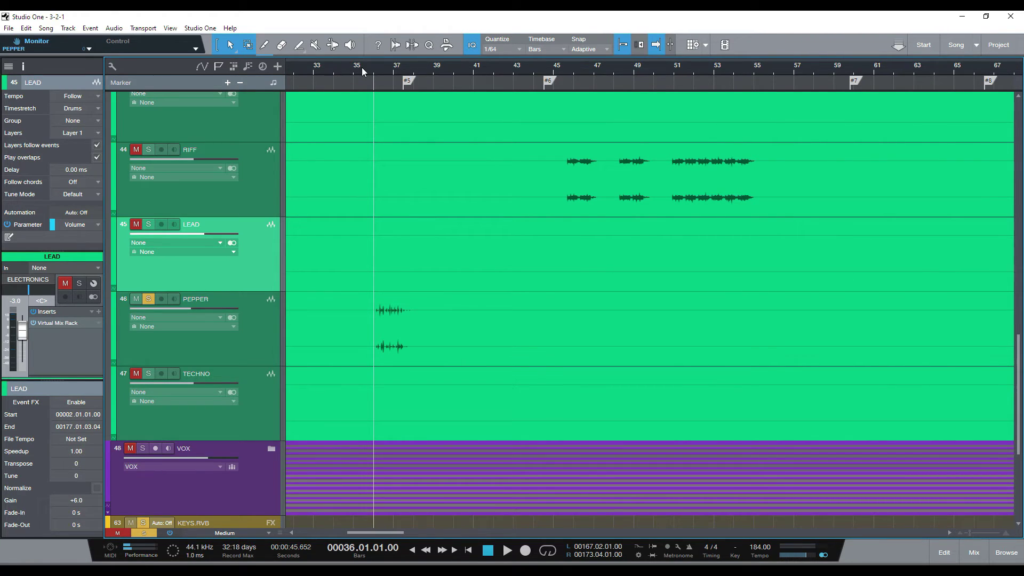
key(space)
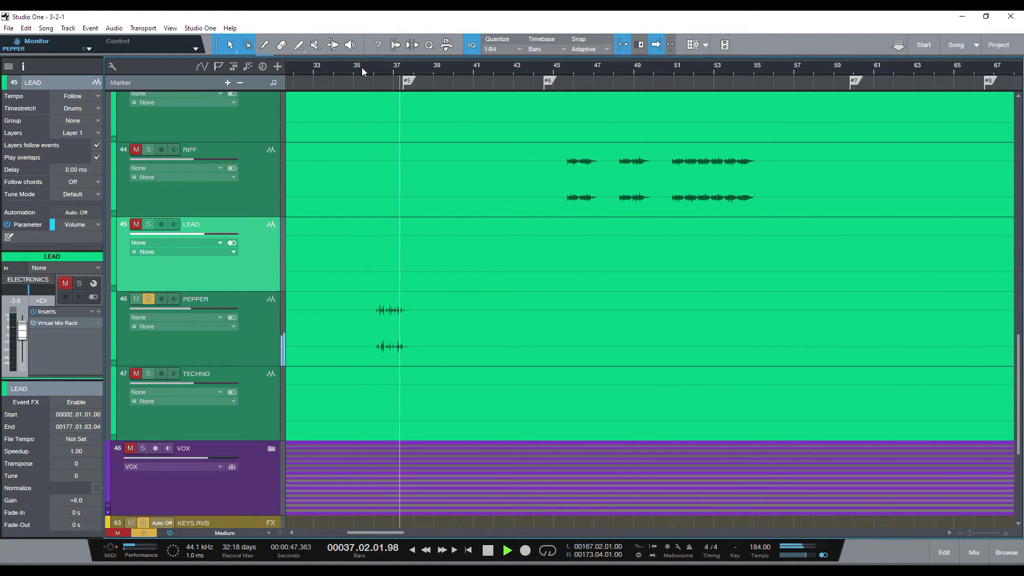
key(space)
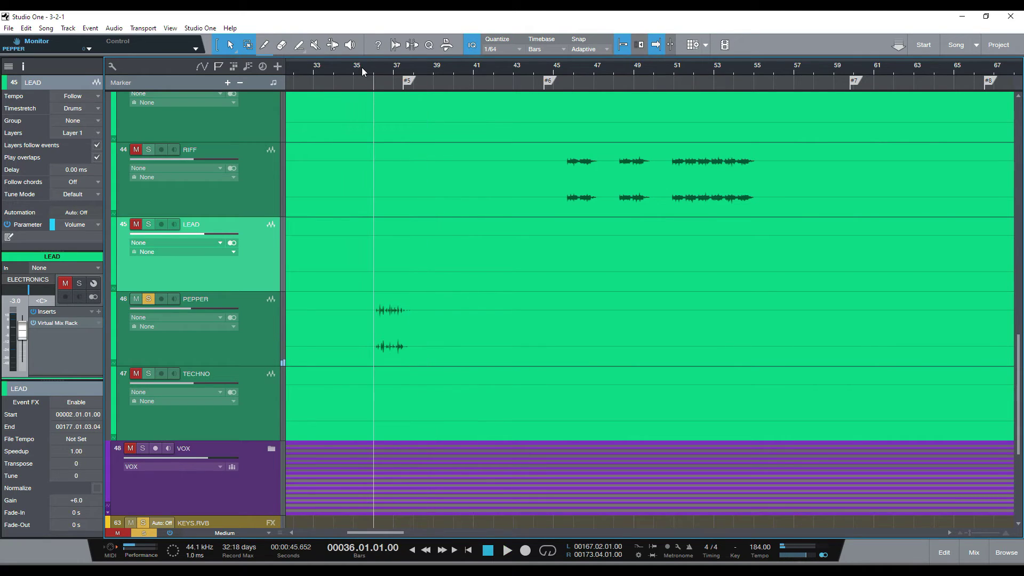
key(space)
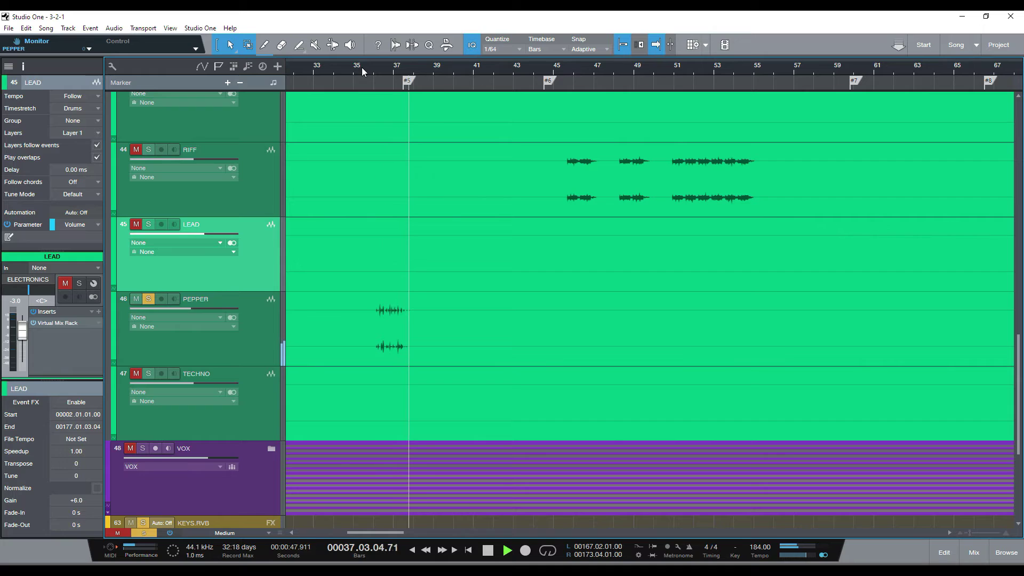
key(space)
key(space)
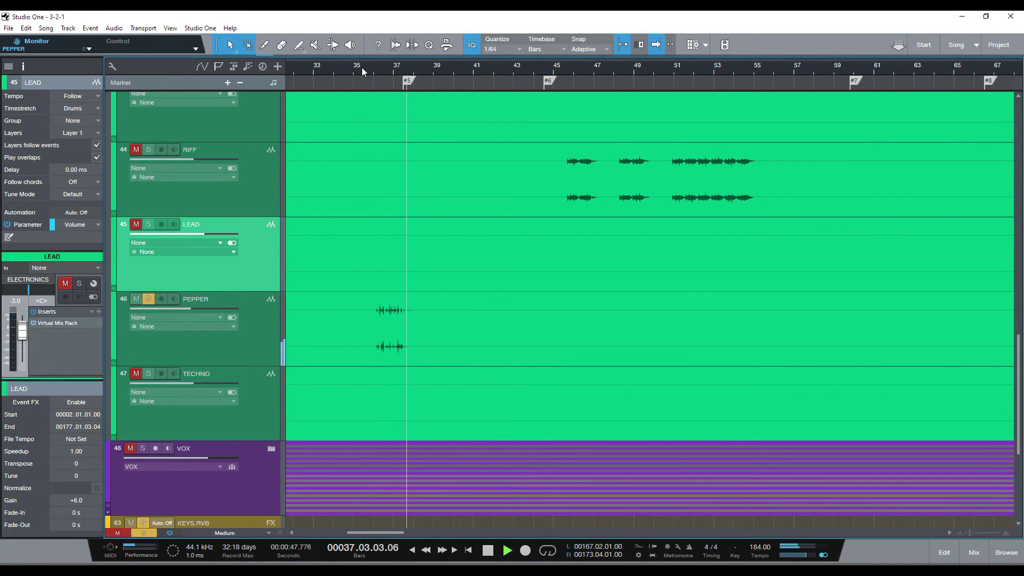
key(space)
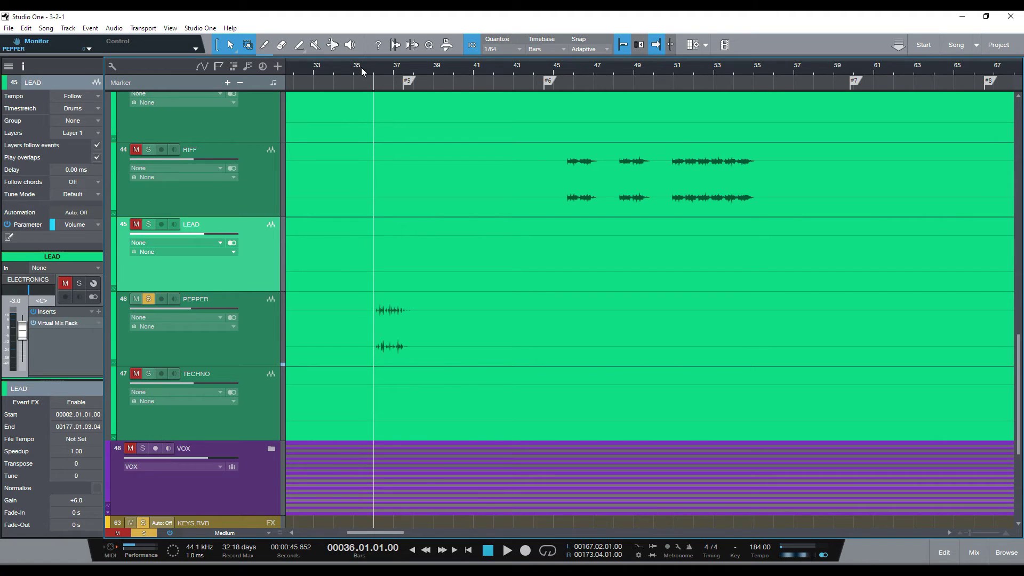
key(F3)
click(607, 198)
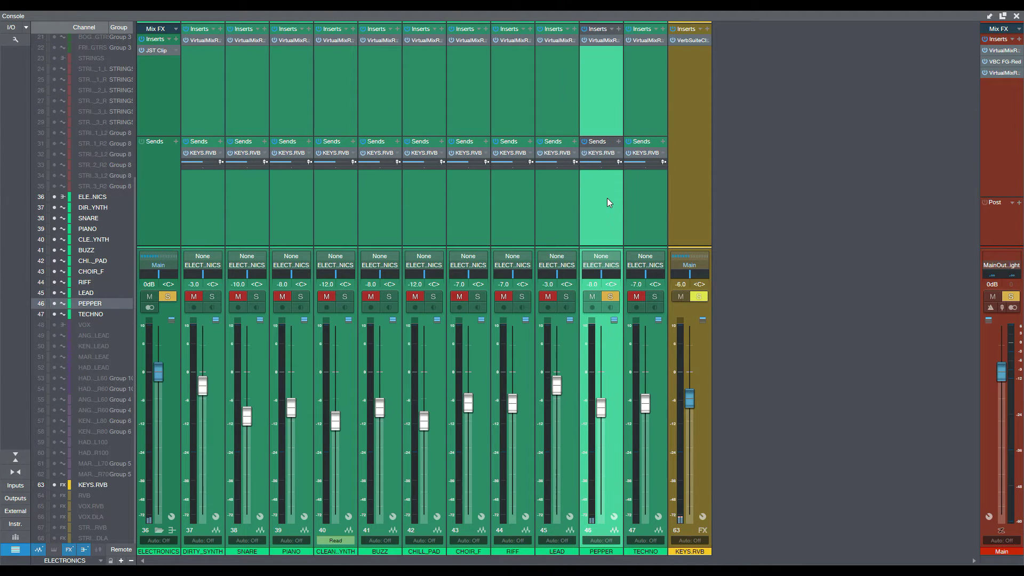
Play PEPPER dry with its Virtual Mix Rack and KEYS.RVB send off, then turn both back on
click(584, 40)
click(584, 152)
key(space)
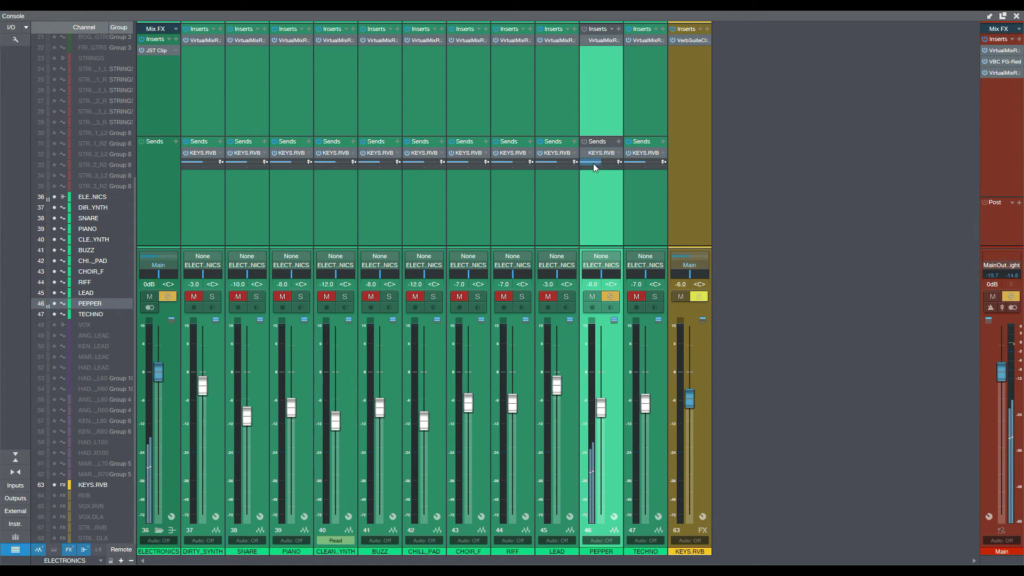
click(584, 153)
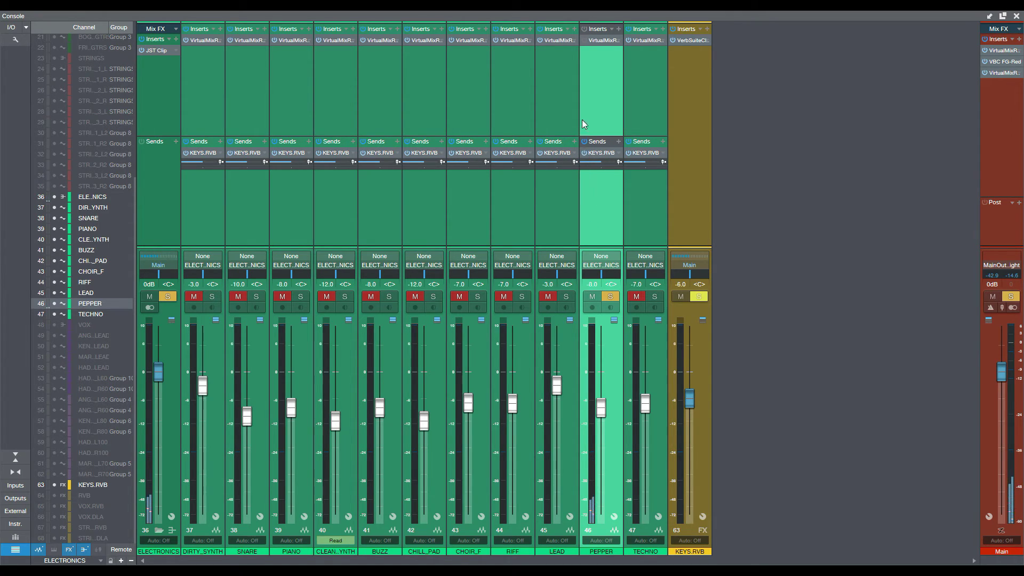
click(584, 40)
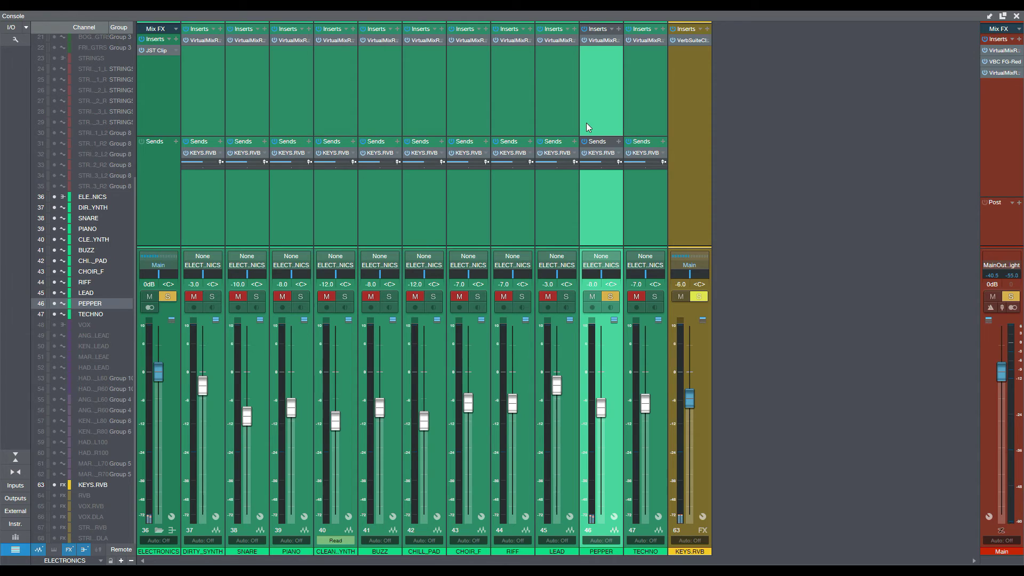
Set the playhead to bar 134 beat 3 and solo TECHNO instead of PEPPER
key(F3)
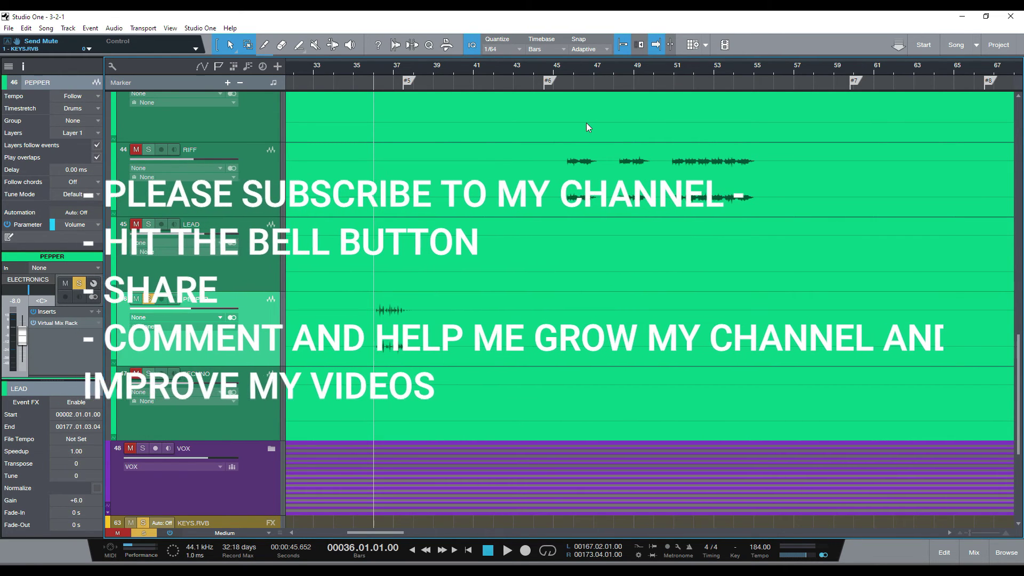
key(shift+f)
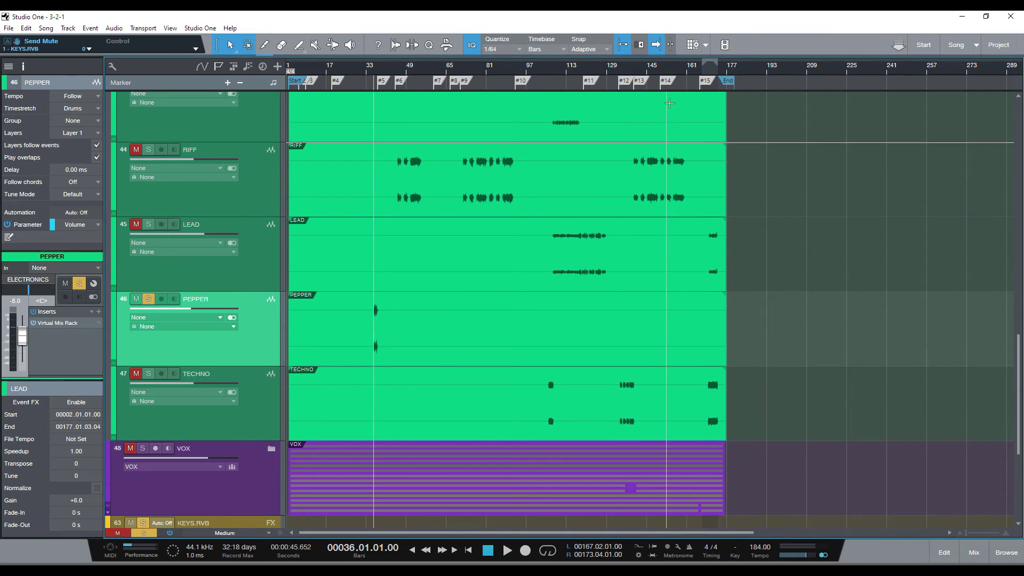
click(621, 69)
key(e)
key(e)
key(e)
key(e)
key(e)
key(e)
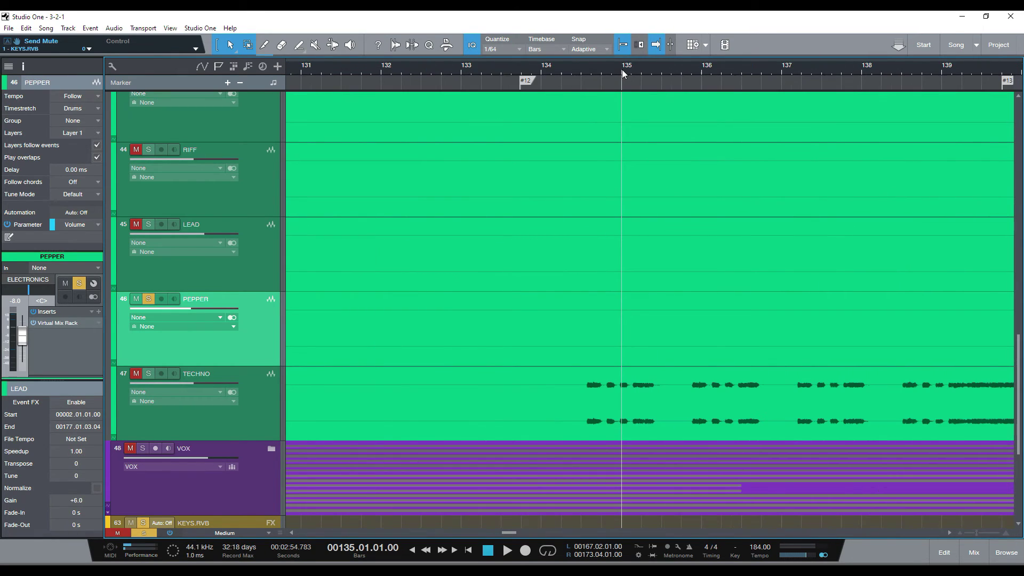
click(591, 72)
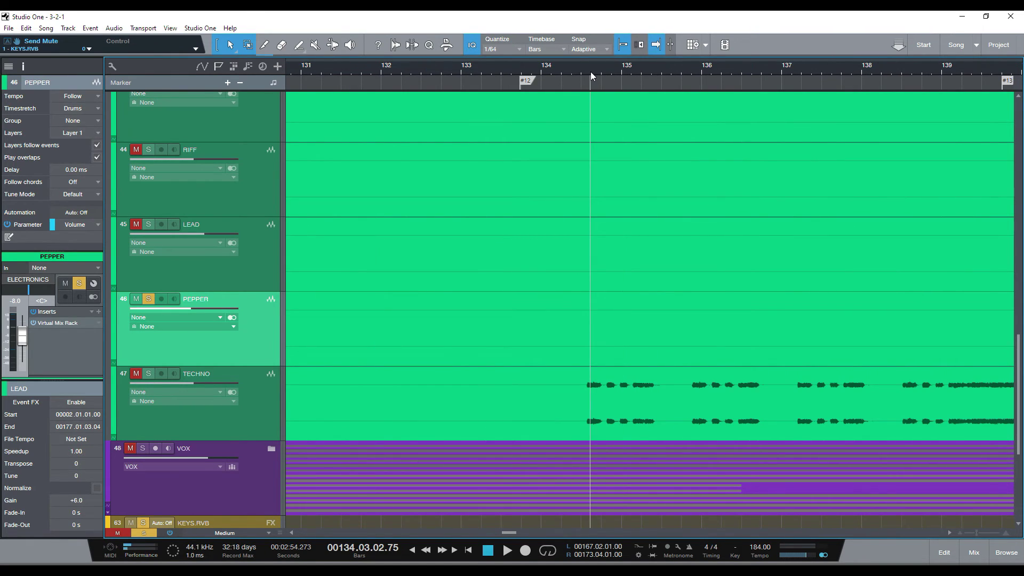
click(581, 72)
key(w)
key(w)
key(w)
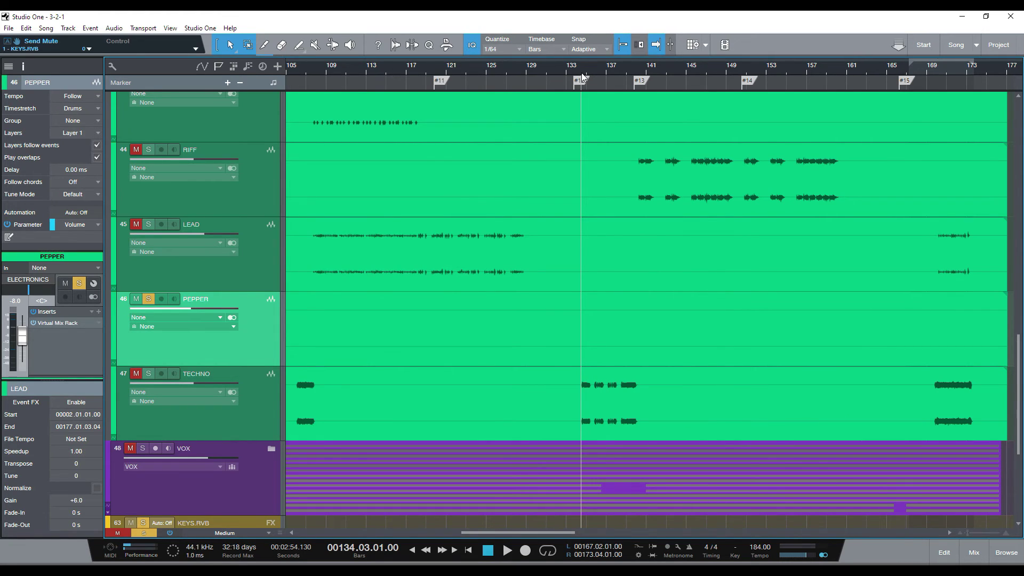
click(150, 374)
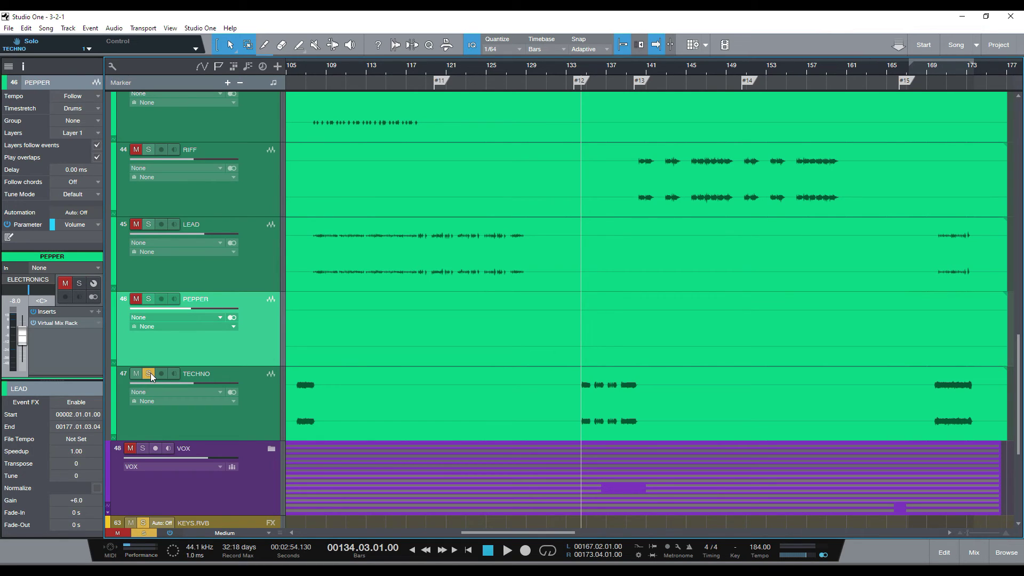
Select TECHNO in the console, open its Virtual Mix Rack, reposition the window, and close it
key(F3)
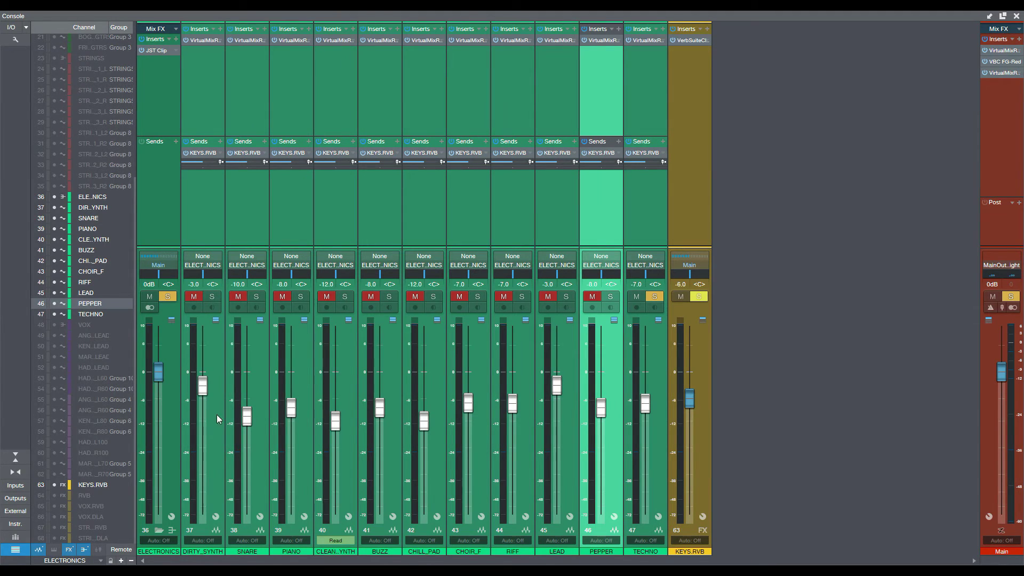
click(644, 85)
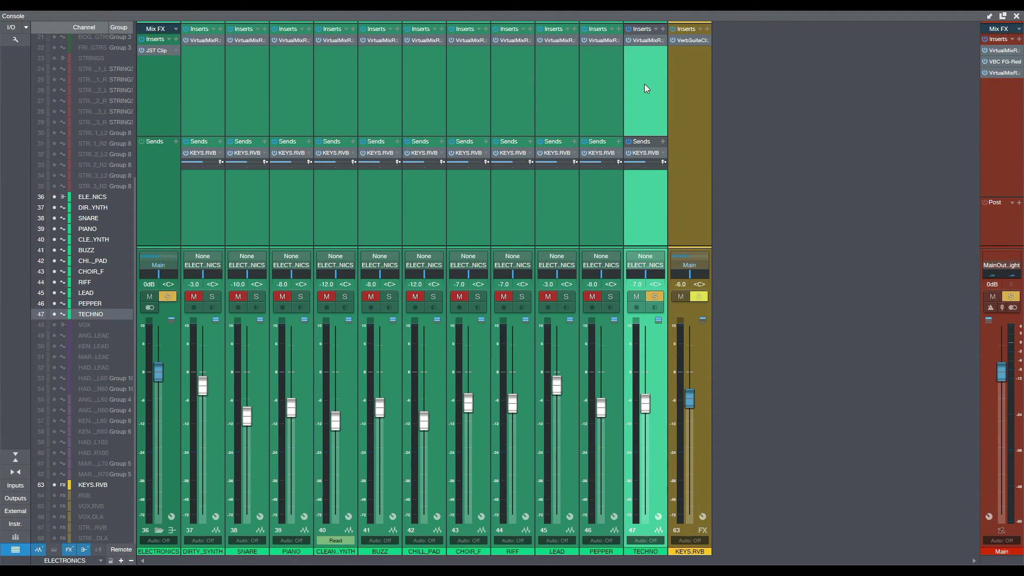
click(647, 40)
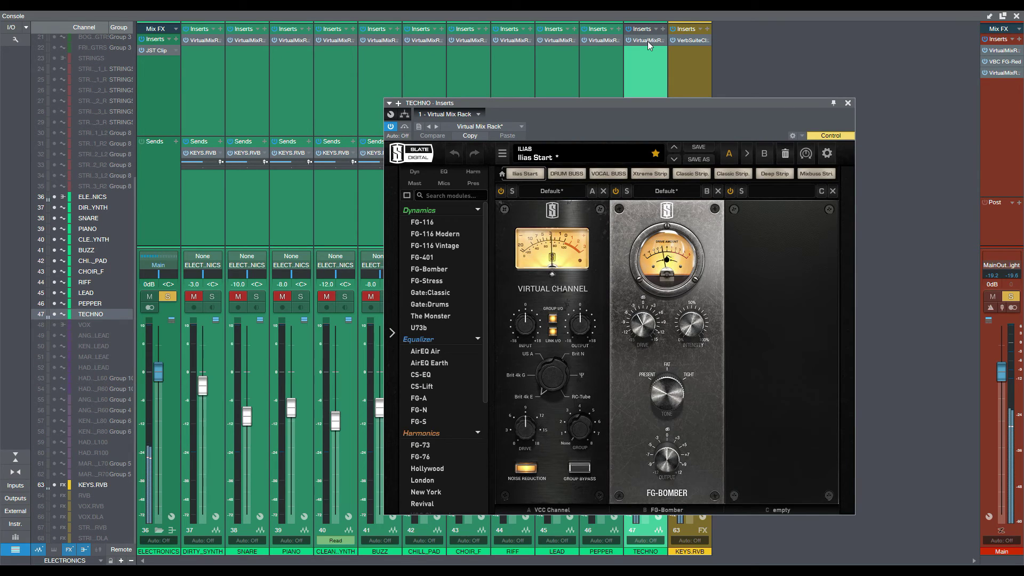
drag(787, 101, 501, 69)
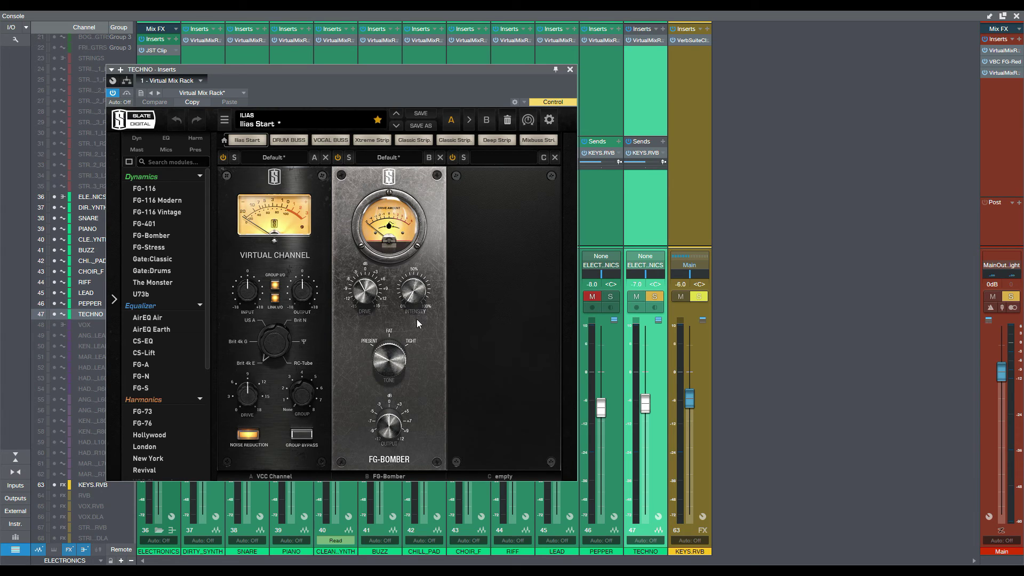
click(569, 70)
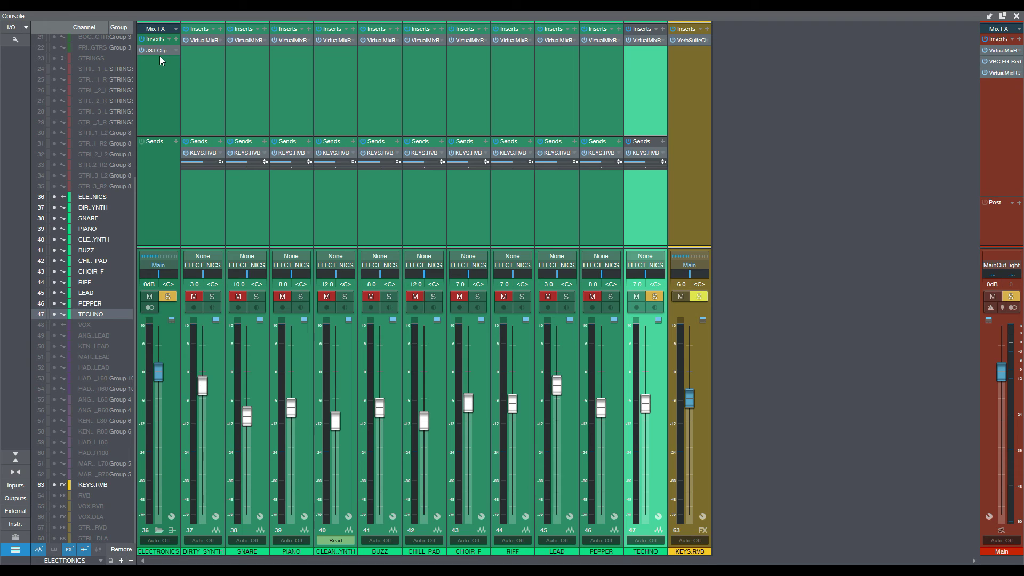
Solo every electronic channel and open the JST Clip insert on the ELECTRONICS bus
click(167, 296)
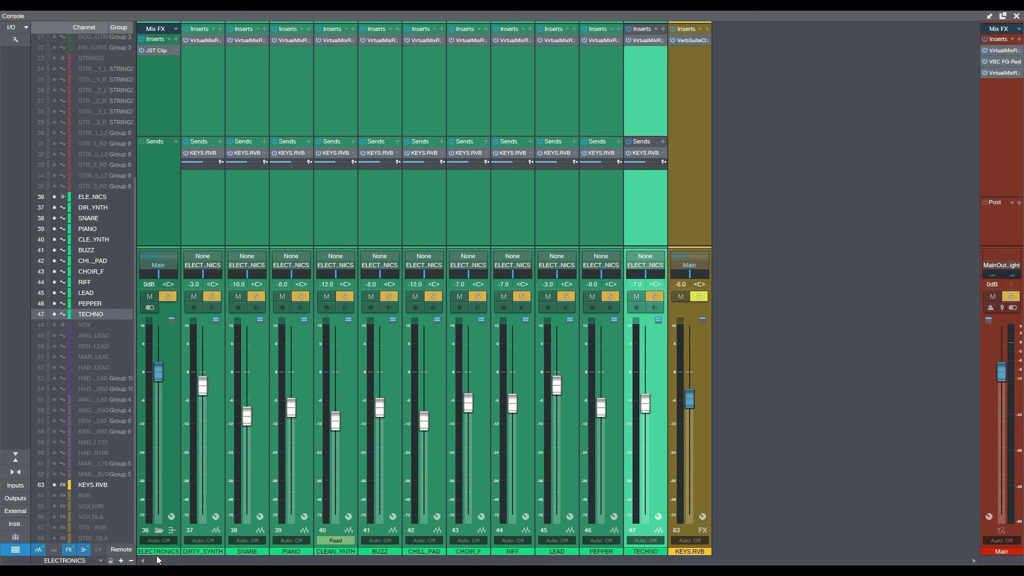
click(158, 50)
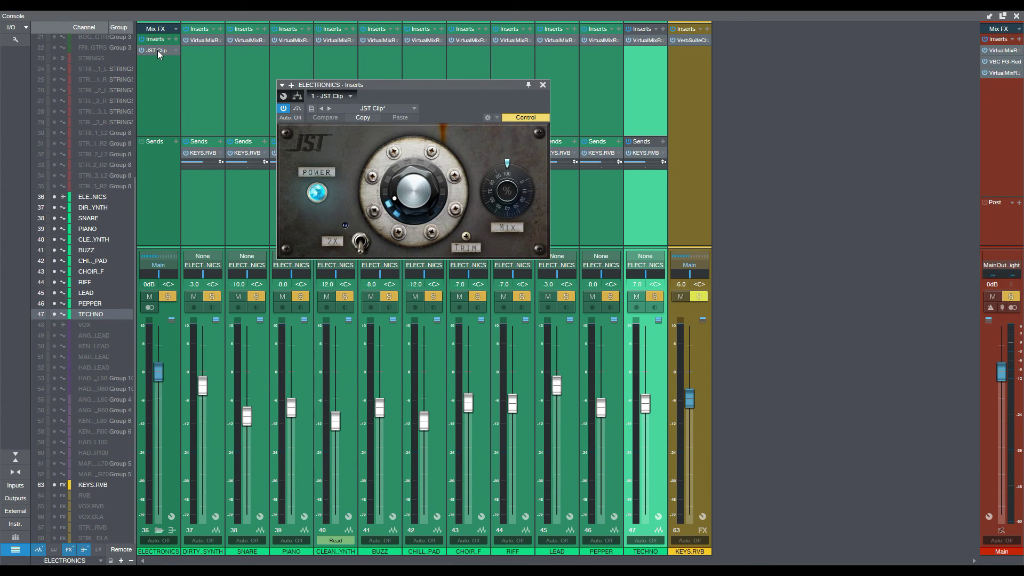